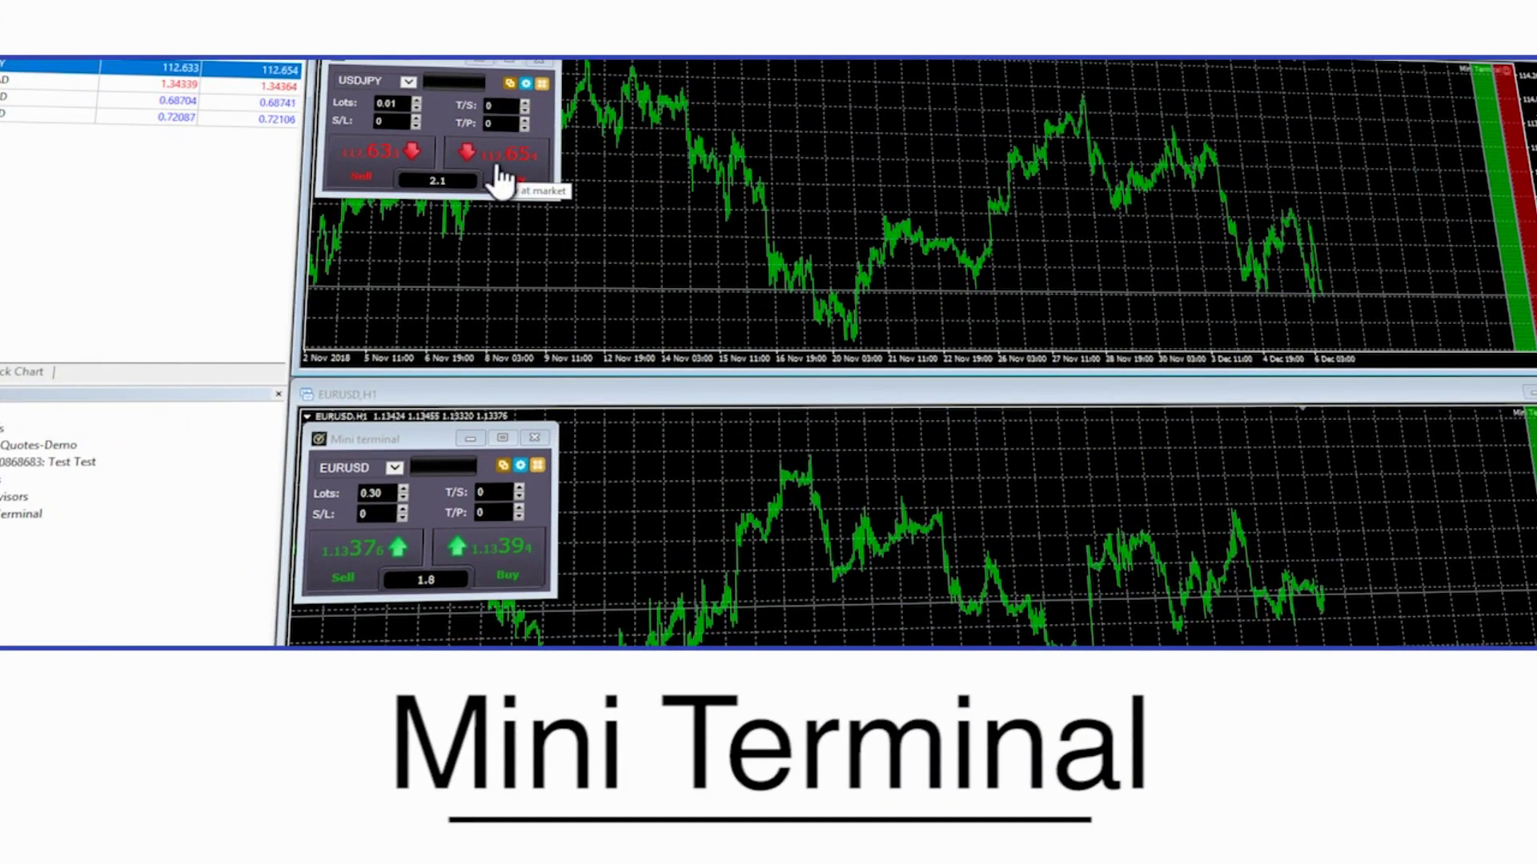
Buy 0.01 lots of USDJPY at market and show the position's close, reverse and hedge actions.
{"action": "left_click", "coordinate": [501, 178]}
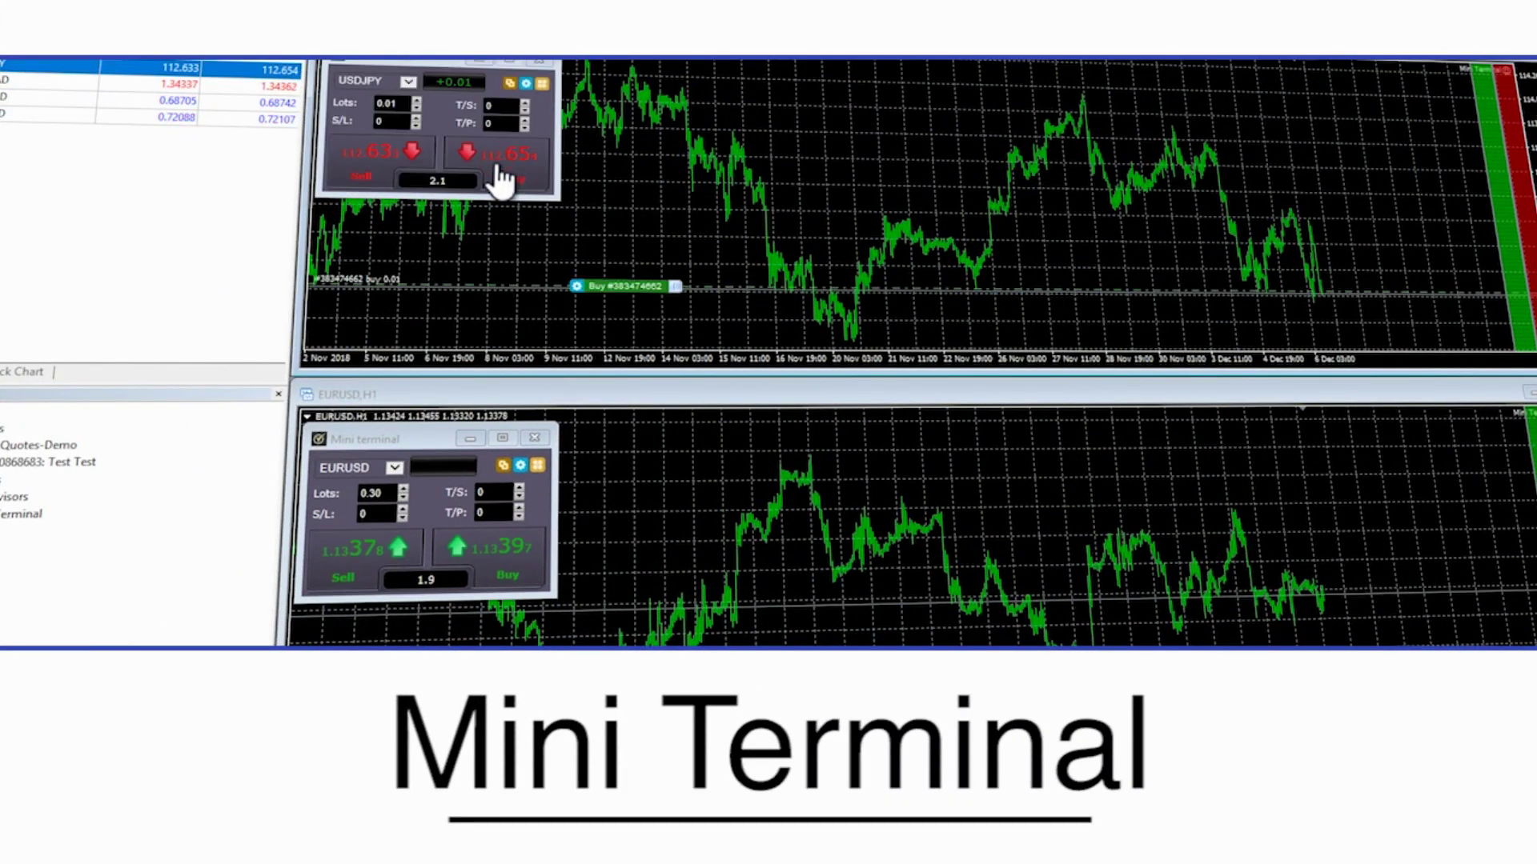
{"action": "left_click", "coordinate": [458, 89]}
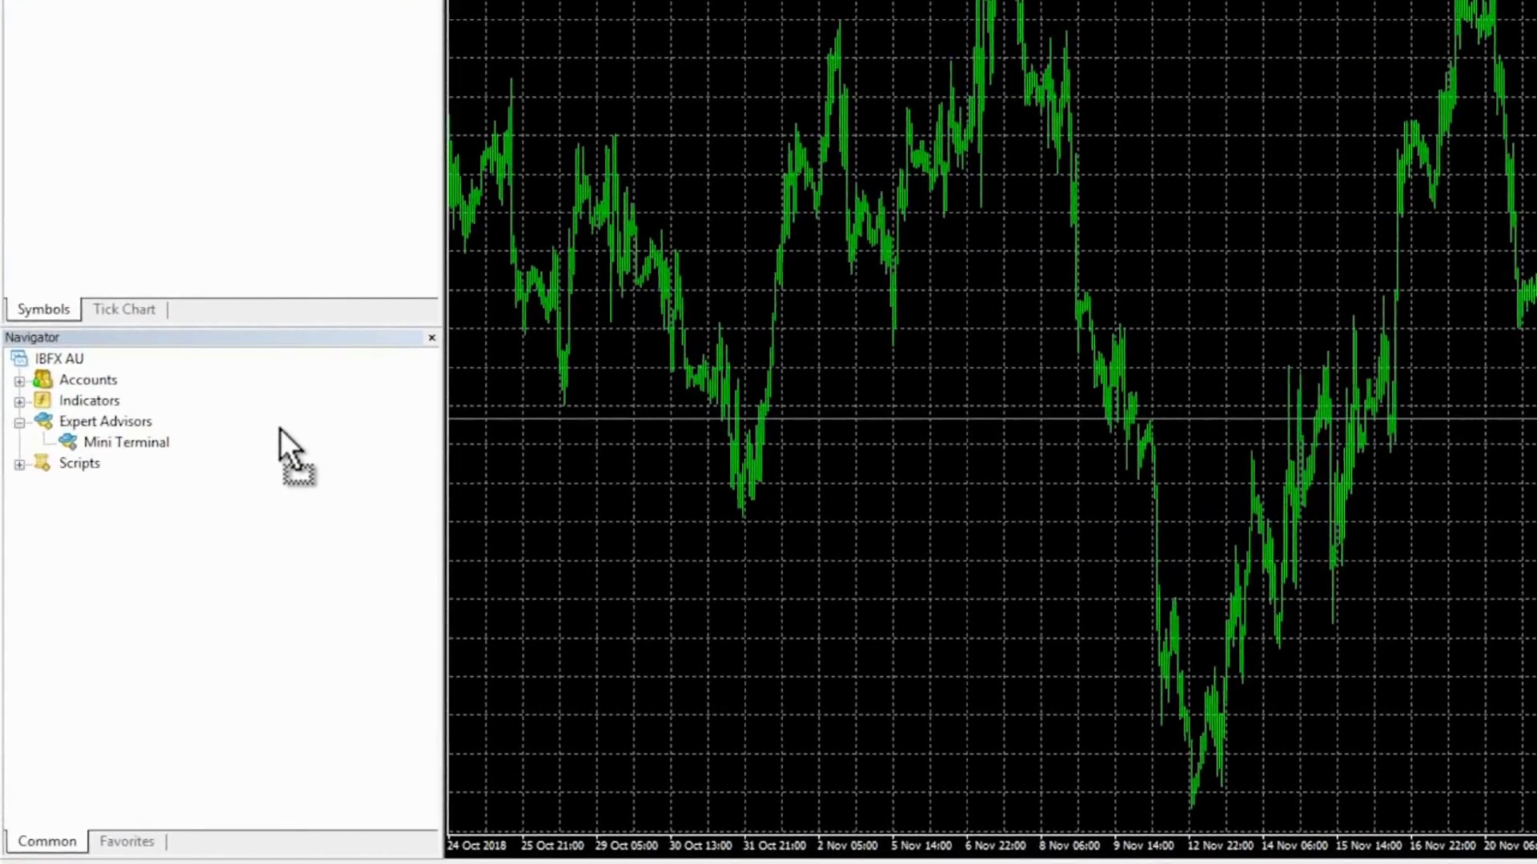
Attach Mini Terminal to the EURUSD H1 chart with live trading and DLL imports allowed.
{"action": "left_click_drag", "start_coordinate": [280, 429], "coordinate": [672, 284]}
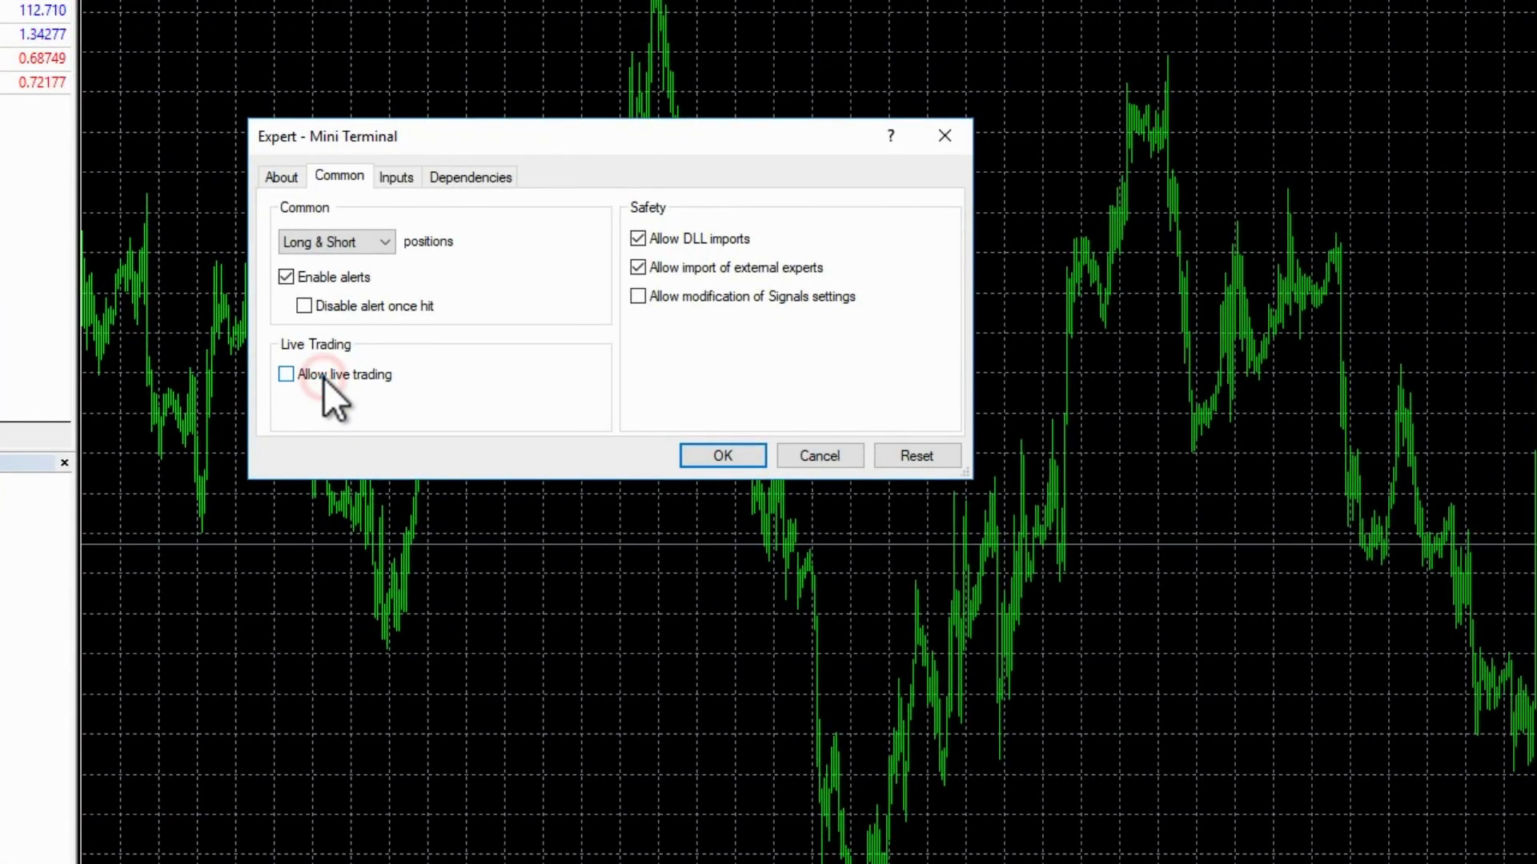
{"action": "left_click", "coordinate": [323, 376]}
{"action": "left_click", "coordinate": [715, 241]}
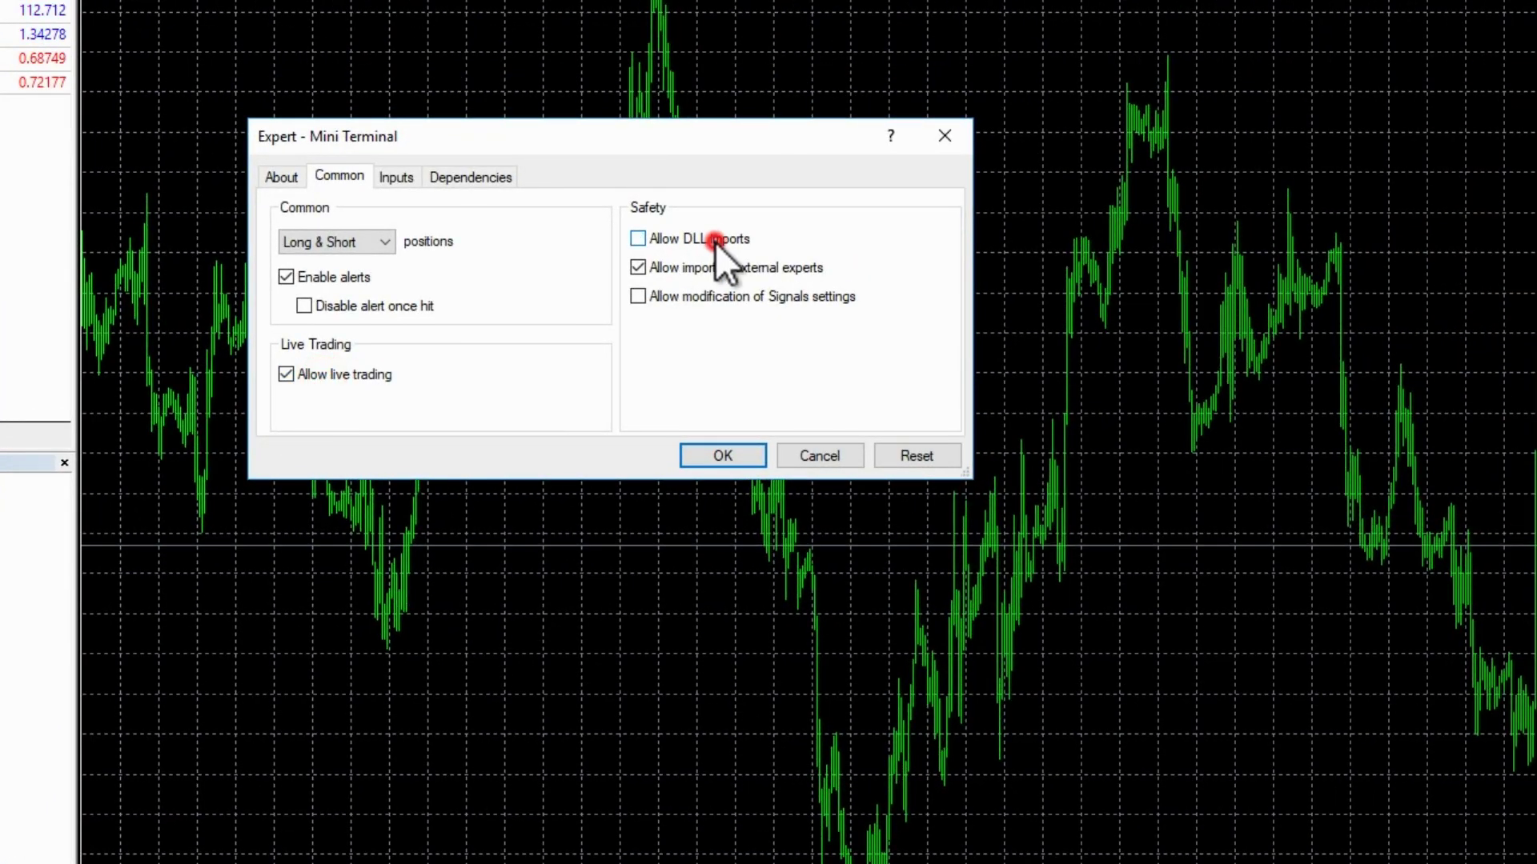
{"action": "left_click", "coordinate": [715, 240]}
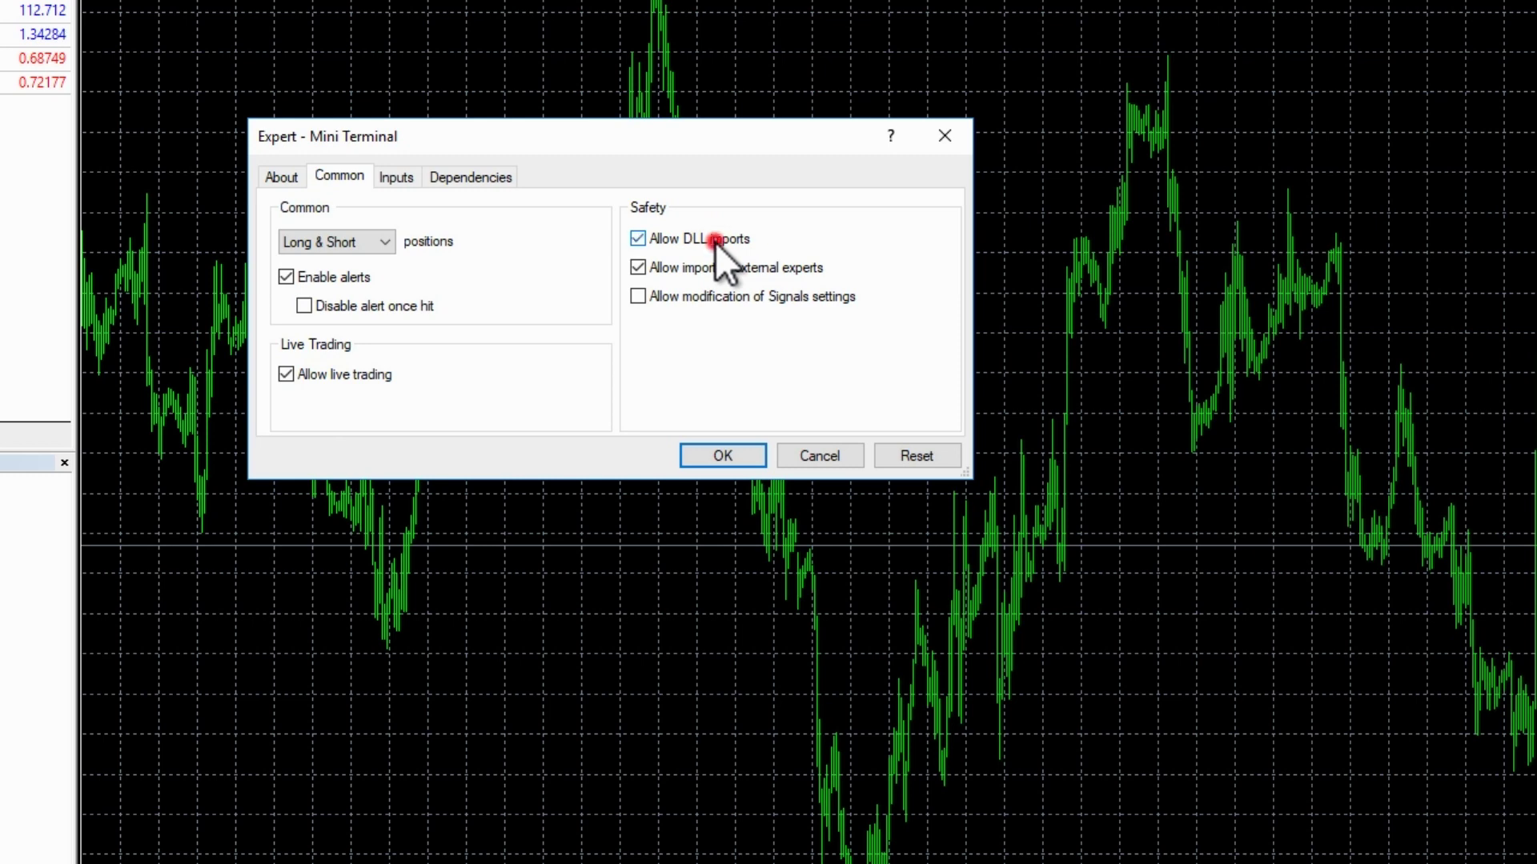
{"action": "left_click", "coordinate": [728, 454]}
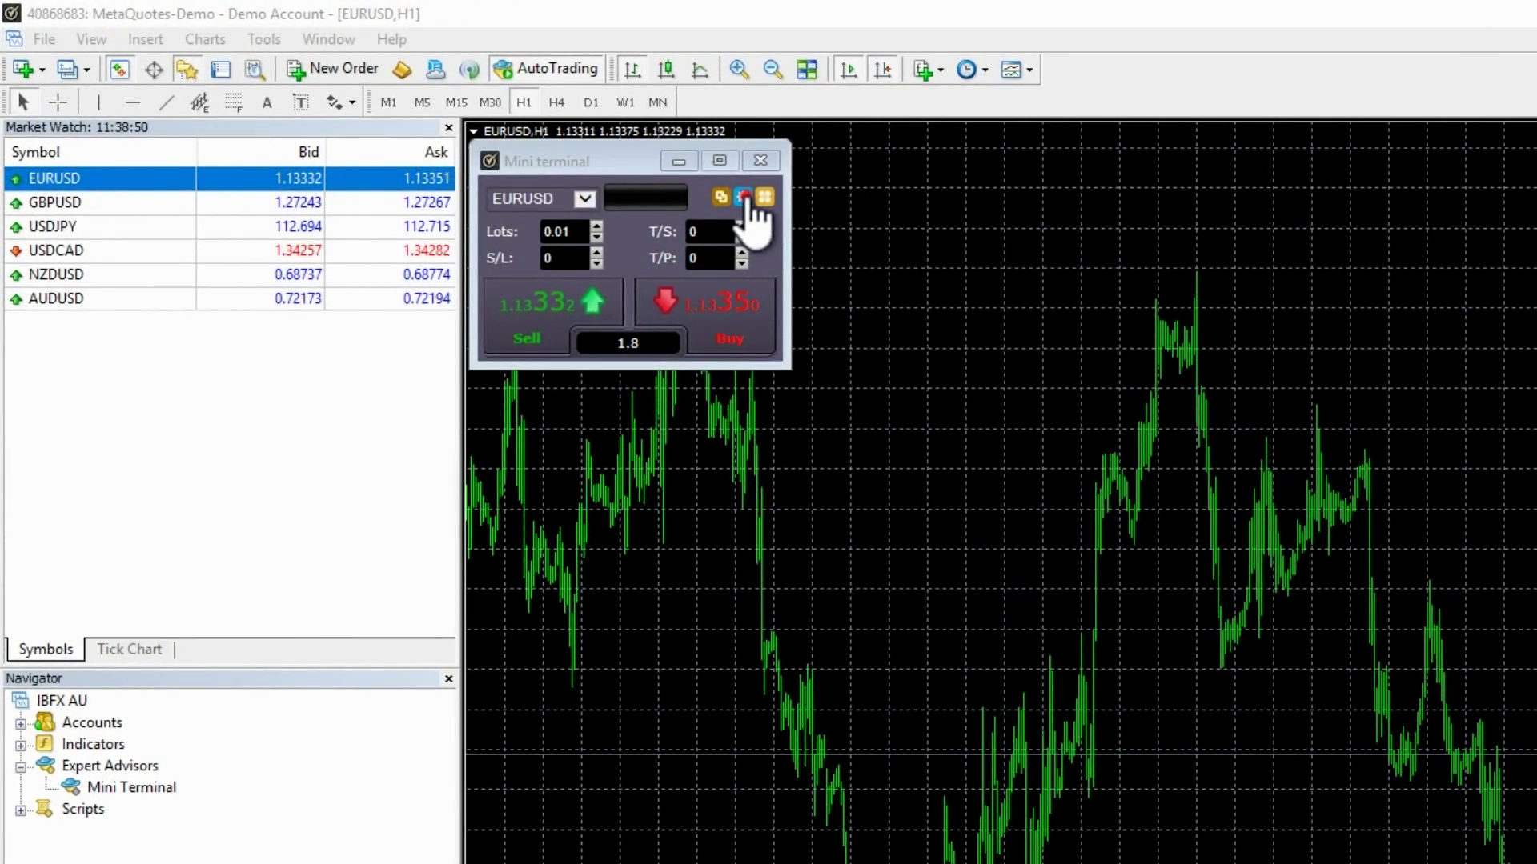
Undock the EURUSD H1 chart via the Mini terminal's settings and move the new window.
{"action": "left_click", "coordinate": [744, 196]}
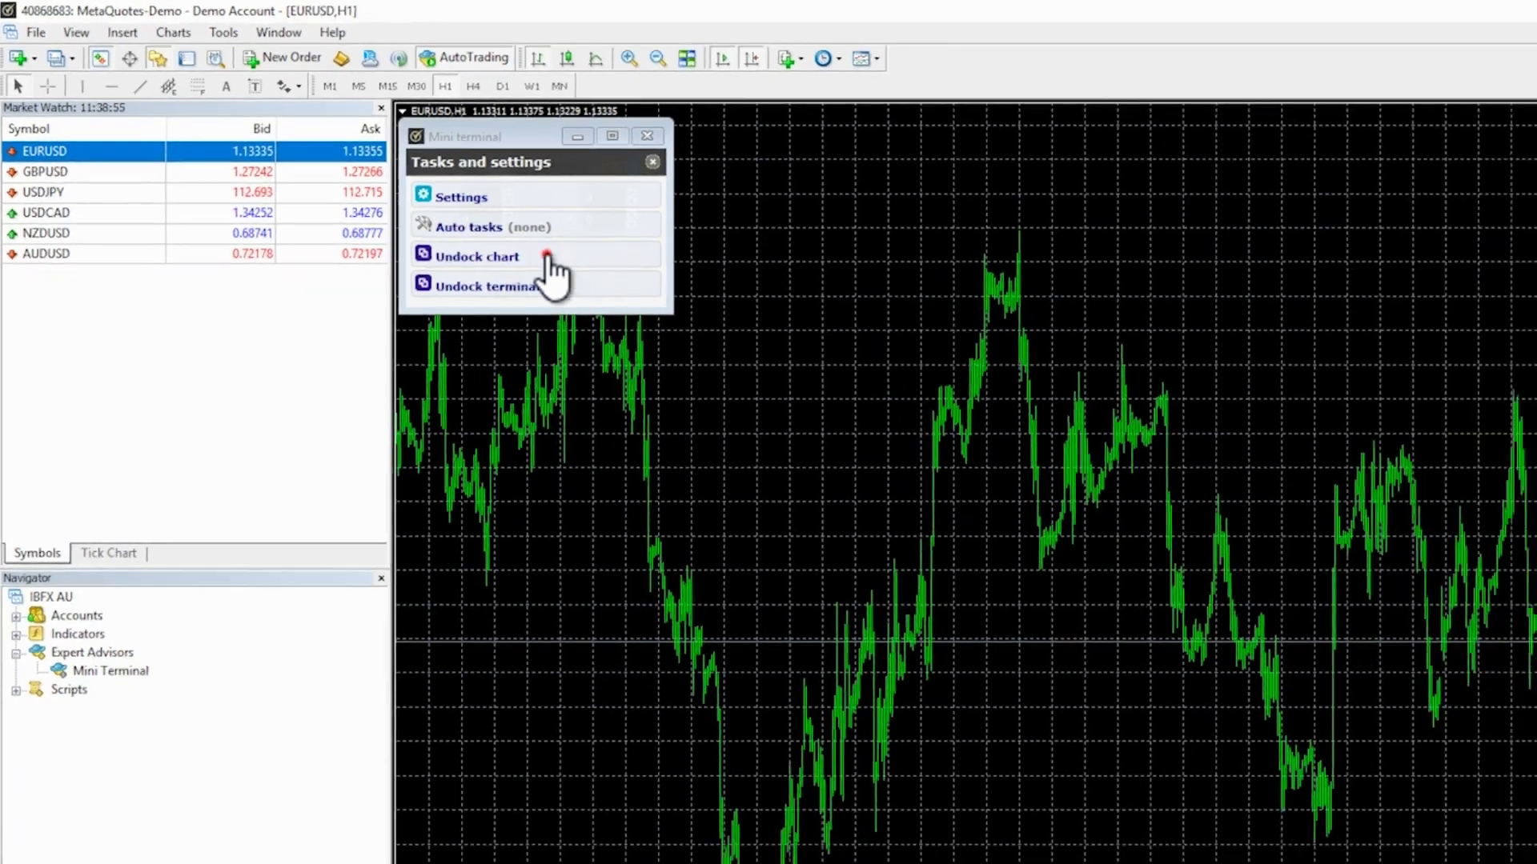
{"action": "left_click", "coordinate": [645, 304]}
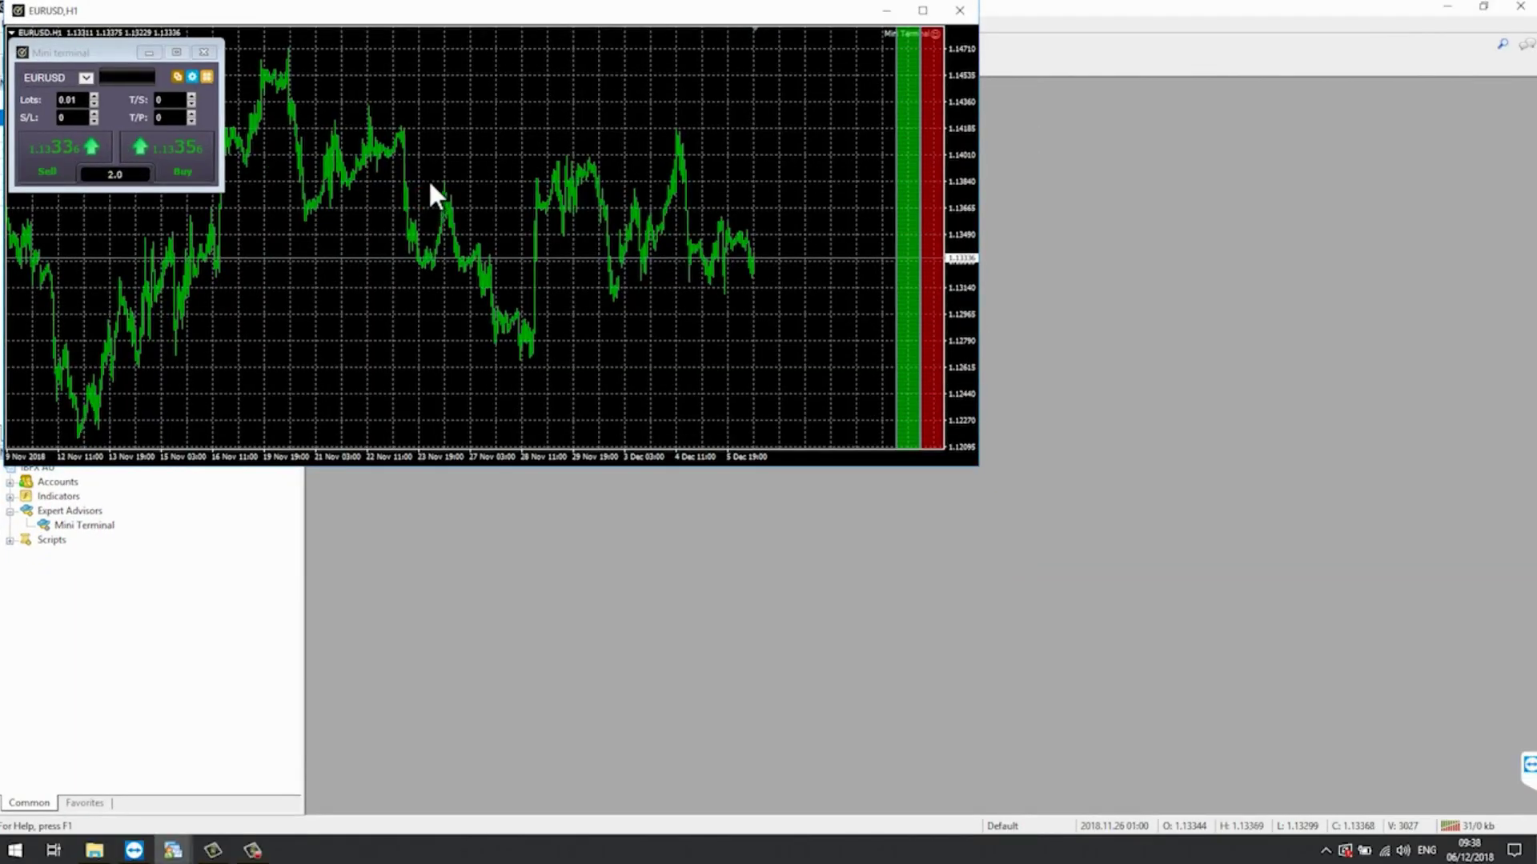
{"action": "left_click_drag", "start_coordinate": [412, 14], "coordinate": [547, 159]}
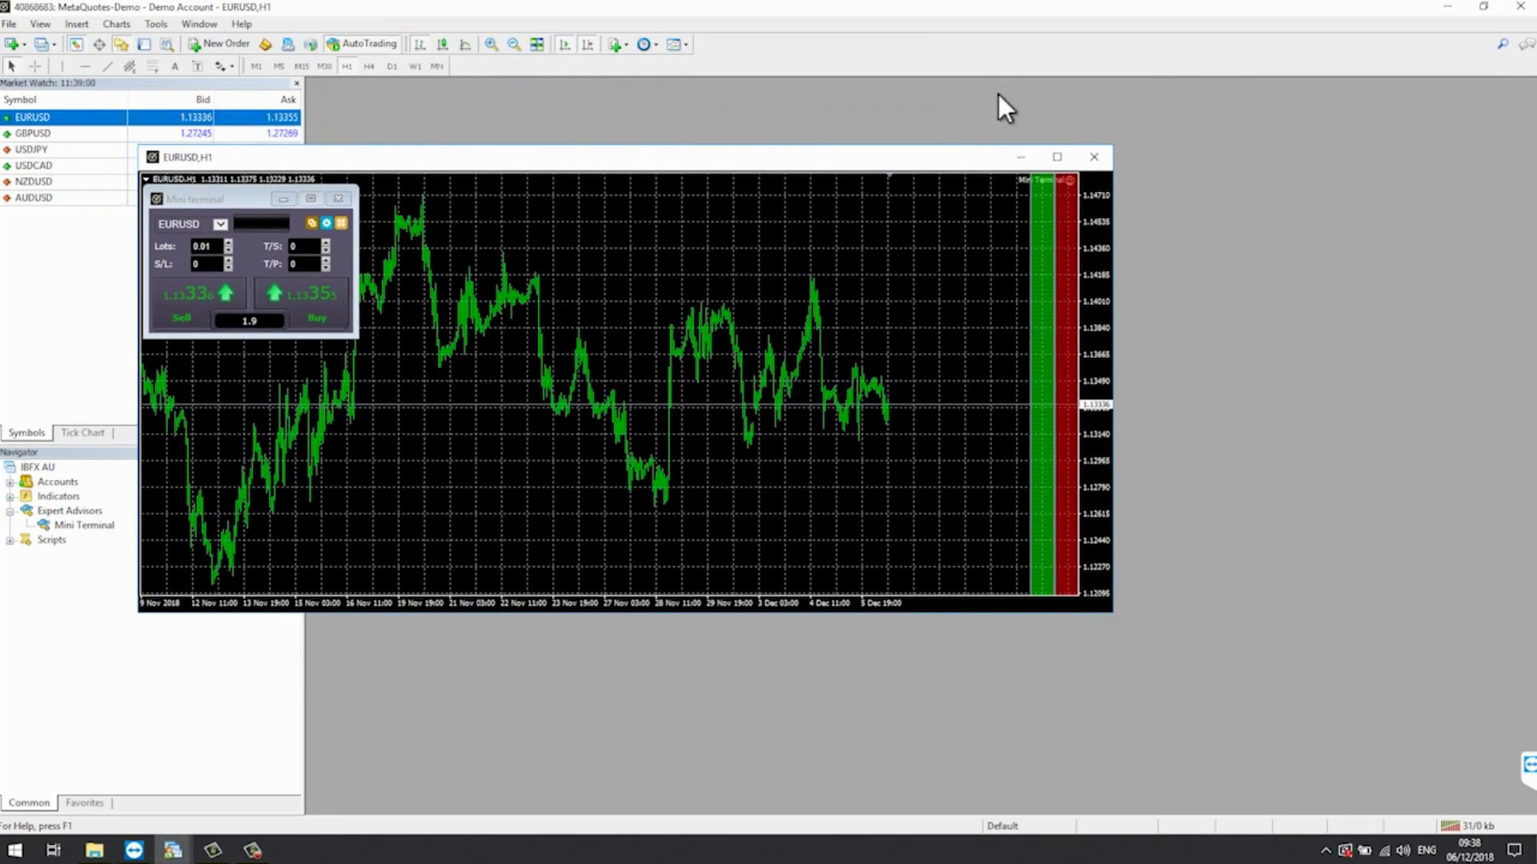
Minimize the main MetaTrader window and shift the undocked chart further right.
{"action": "left_click", "coordinate": [1447, 7]}
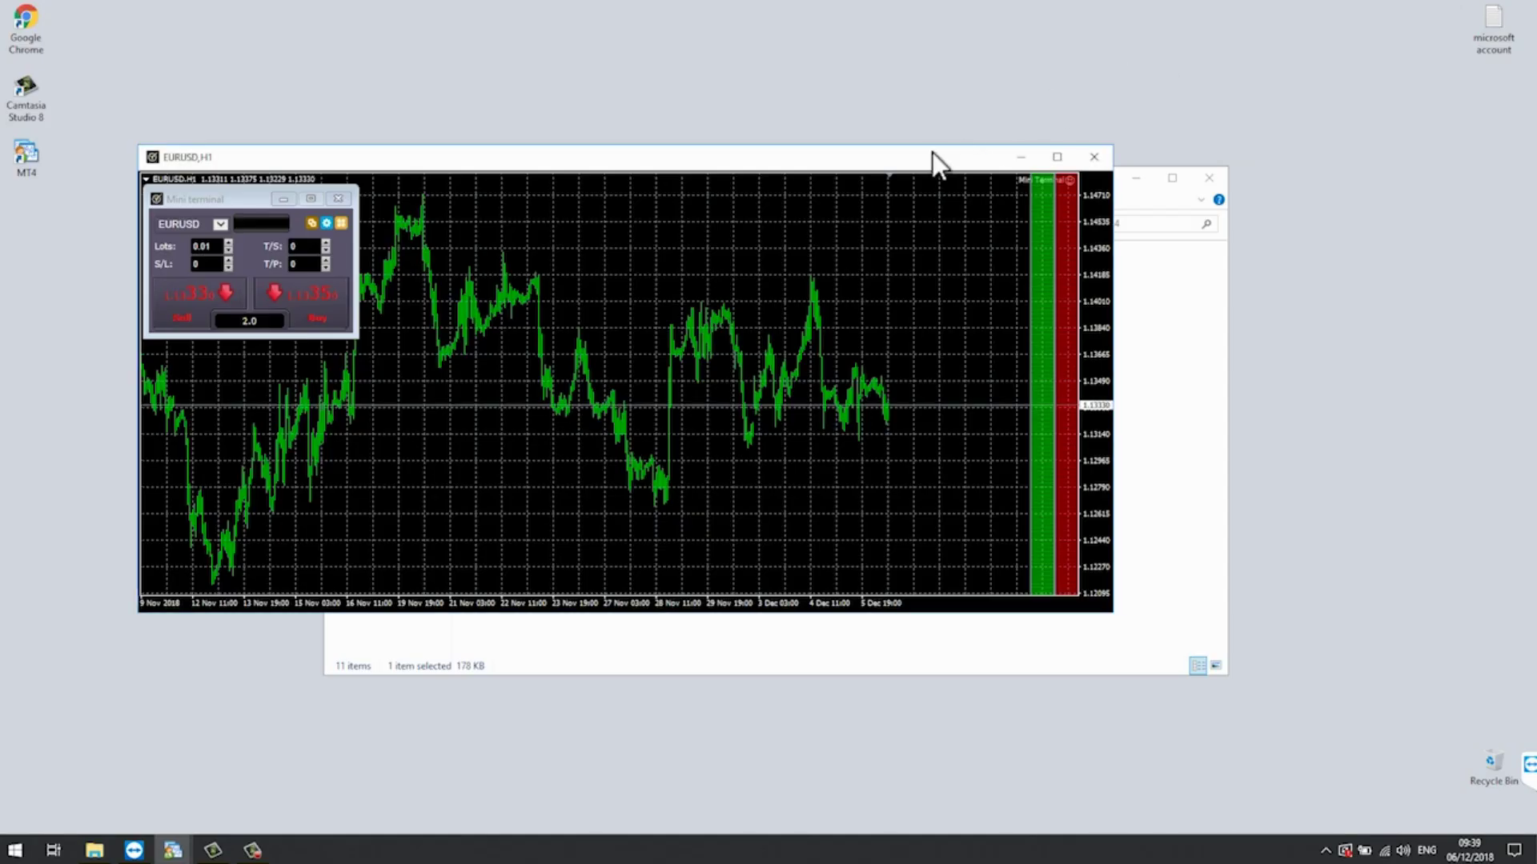
{"action": "left_click_drag", "start_coordinate": [931, 151], "coordinate": [1026, 151]}
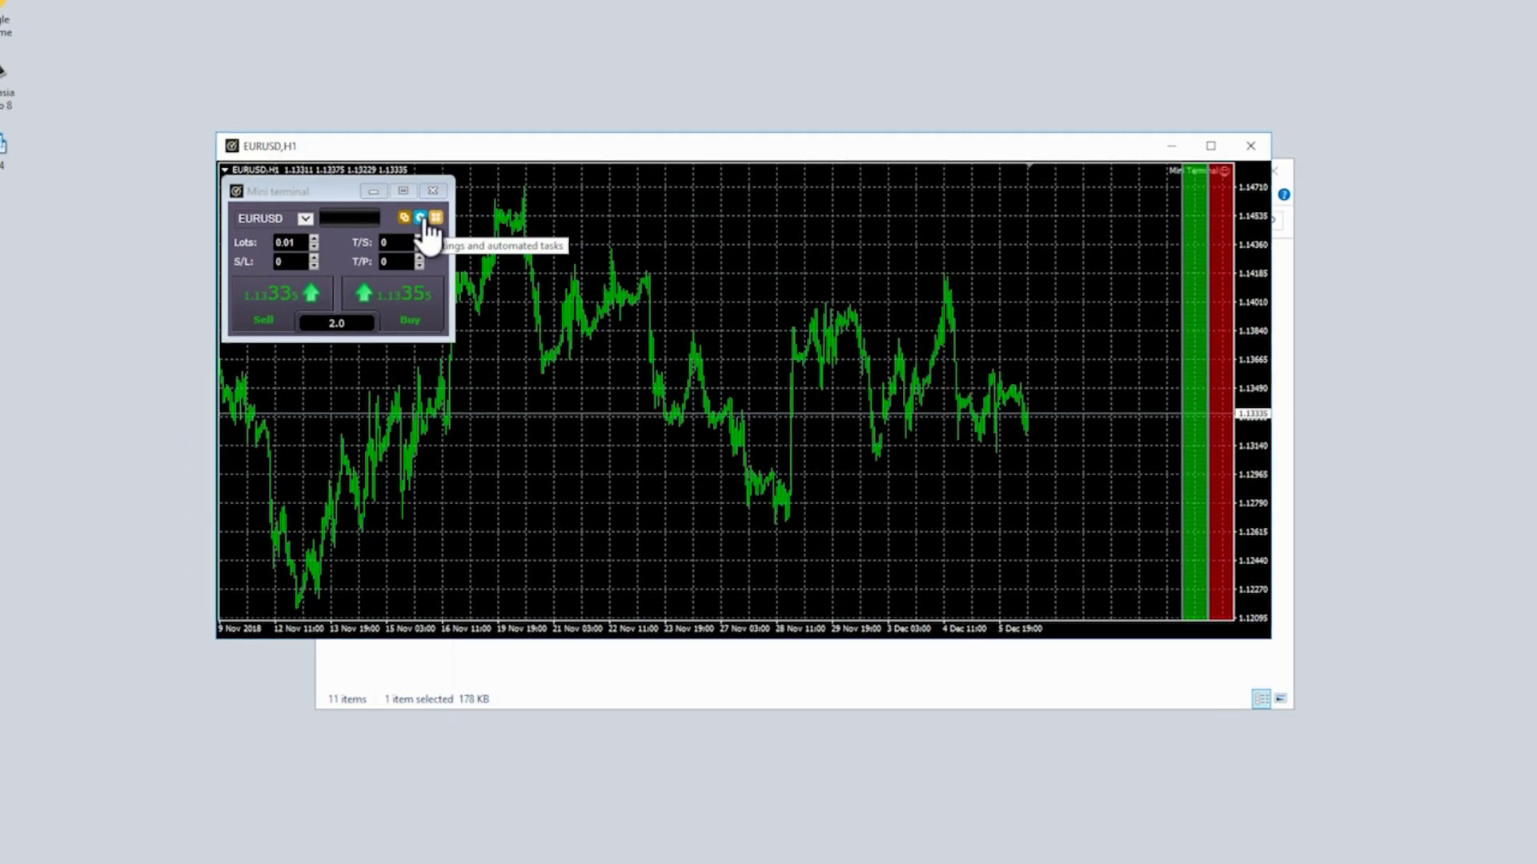
{"action": "left_click", "coordinate": [436, 223]}
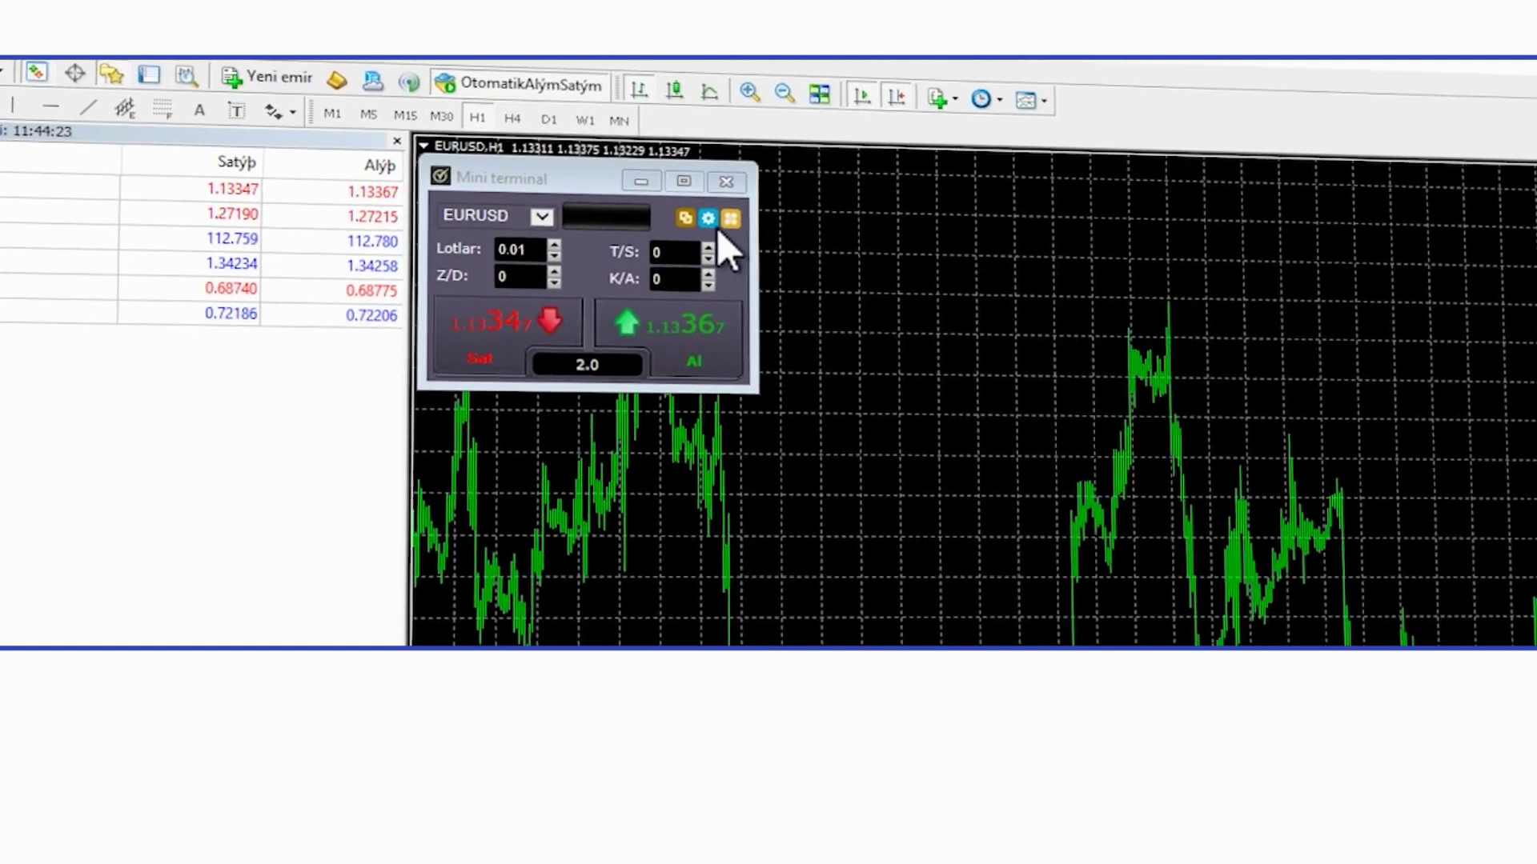
Switch the interface language to Turkish via View > Languages and view the Turkish tasks list.
{"action": "left_click", "coordinate": [710, 218]}
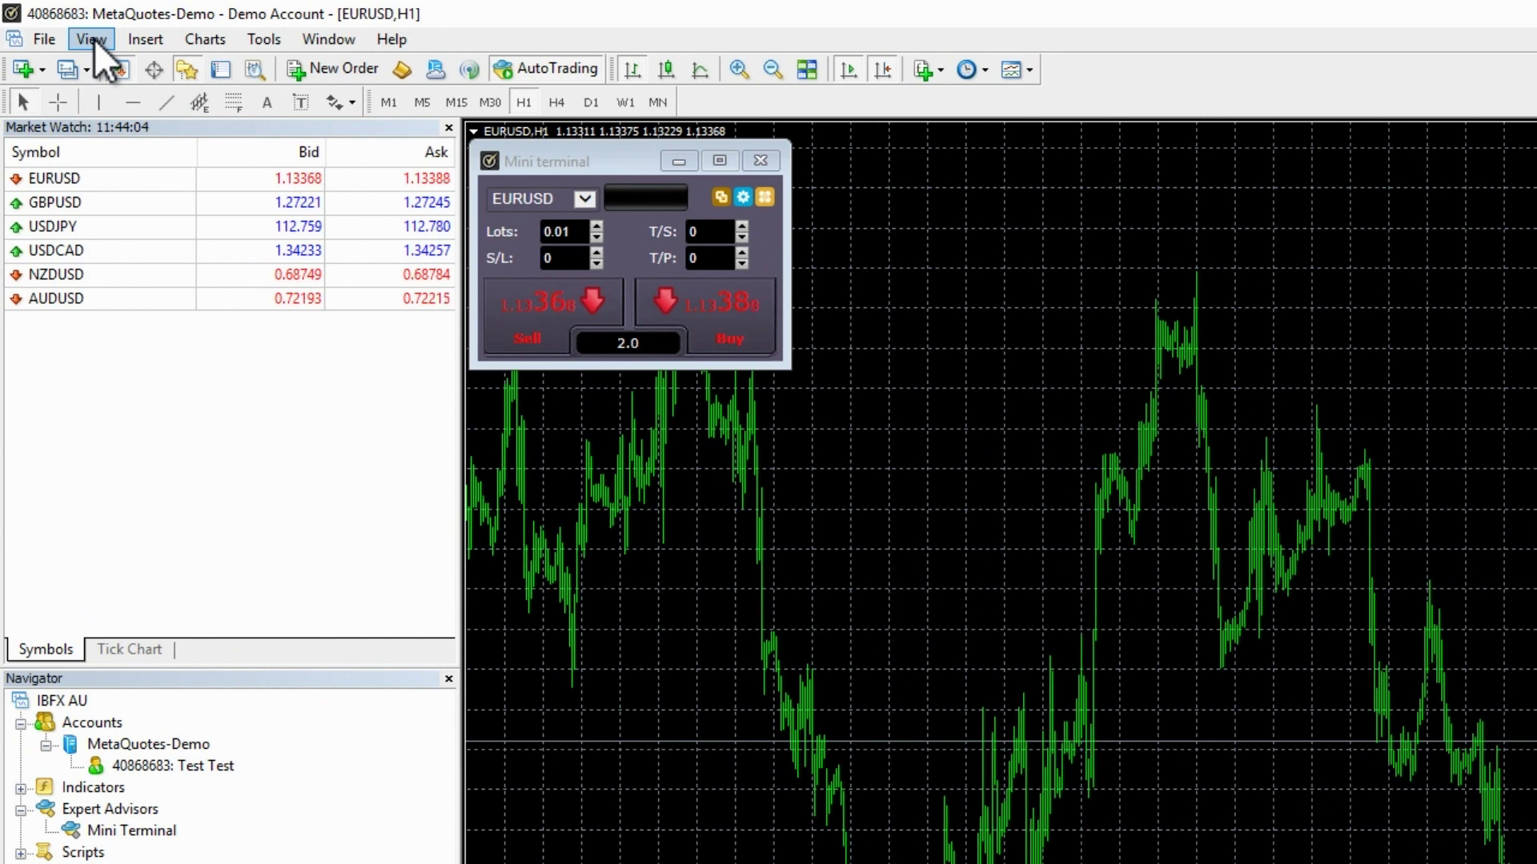
{"action": "left_click", "coordinate": [93, 39]}
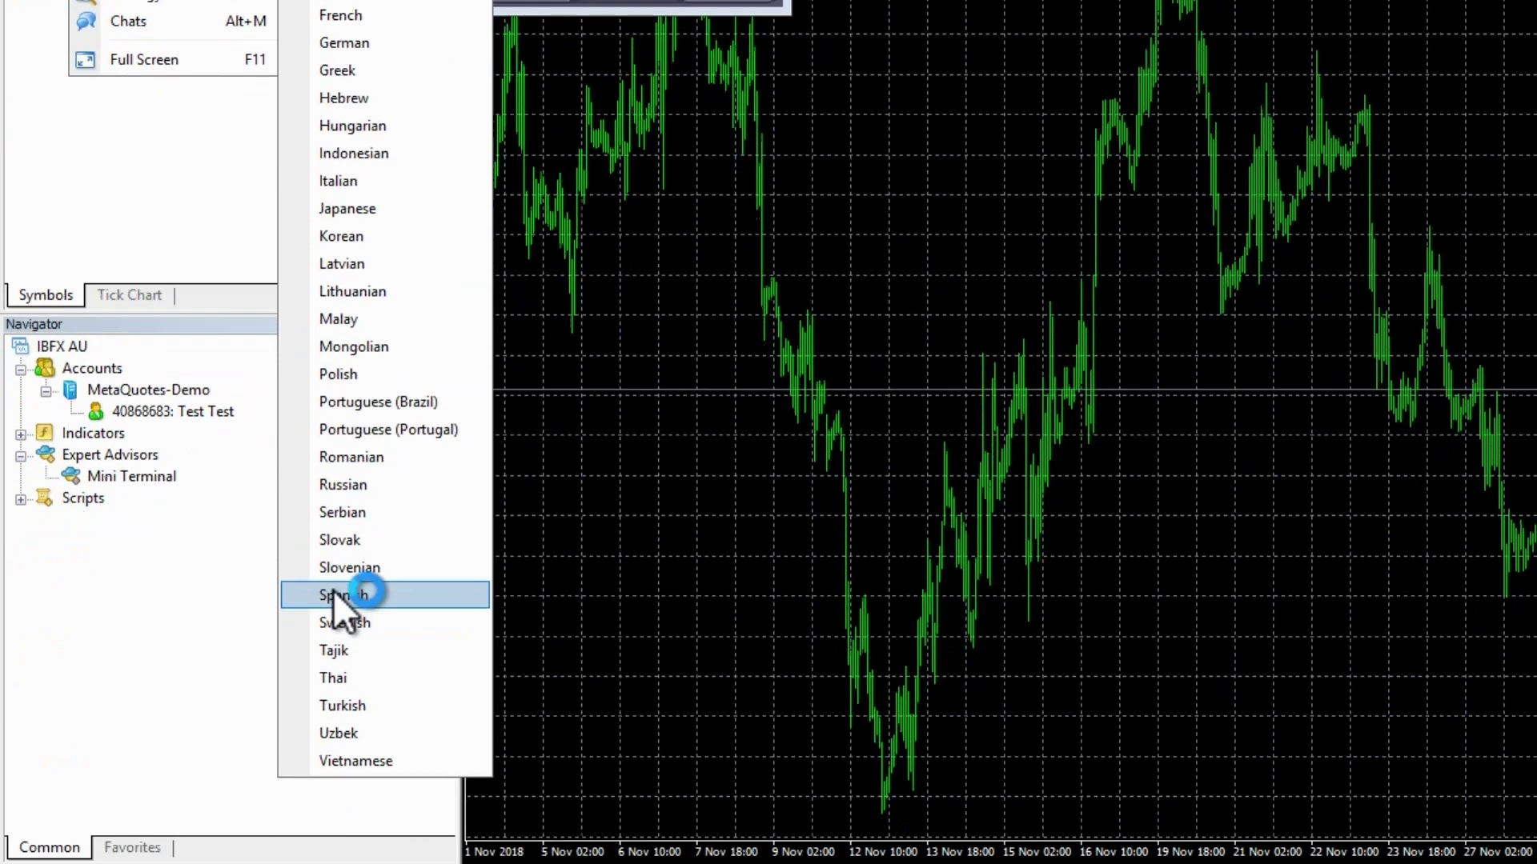
{"action": "left_click", "coordinate": [344, 703]}
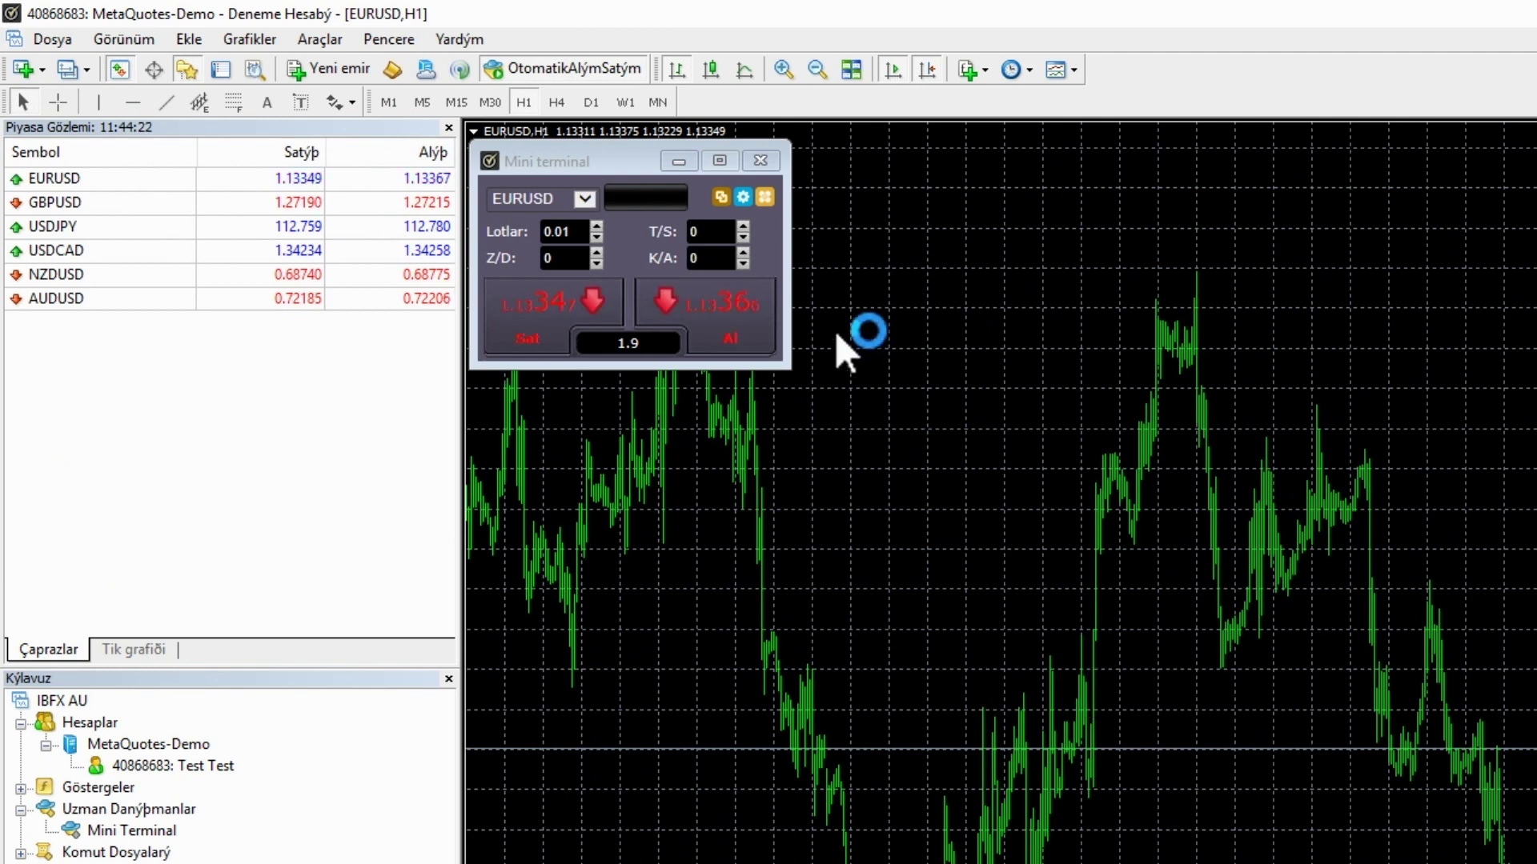
{"action": "left_click", "coordinate": [743, 200]}
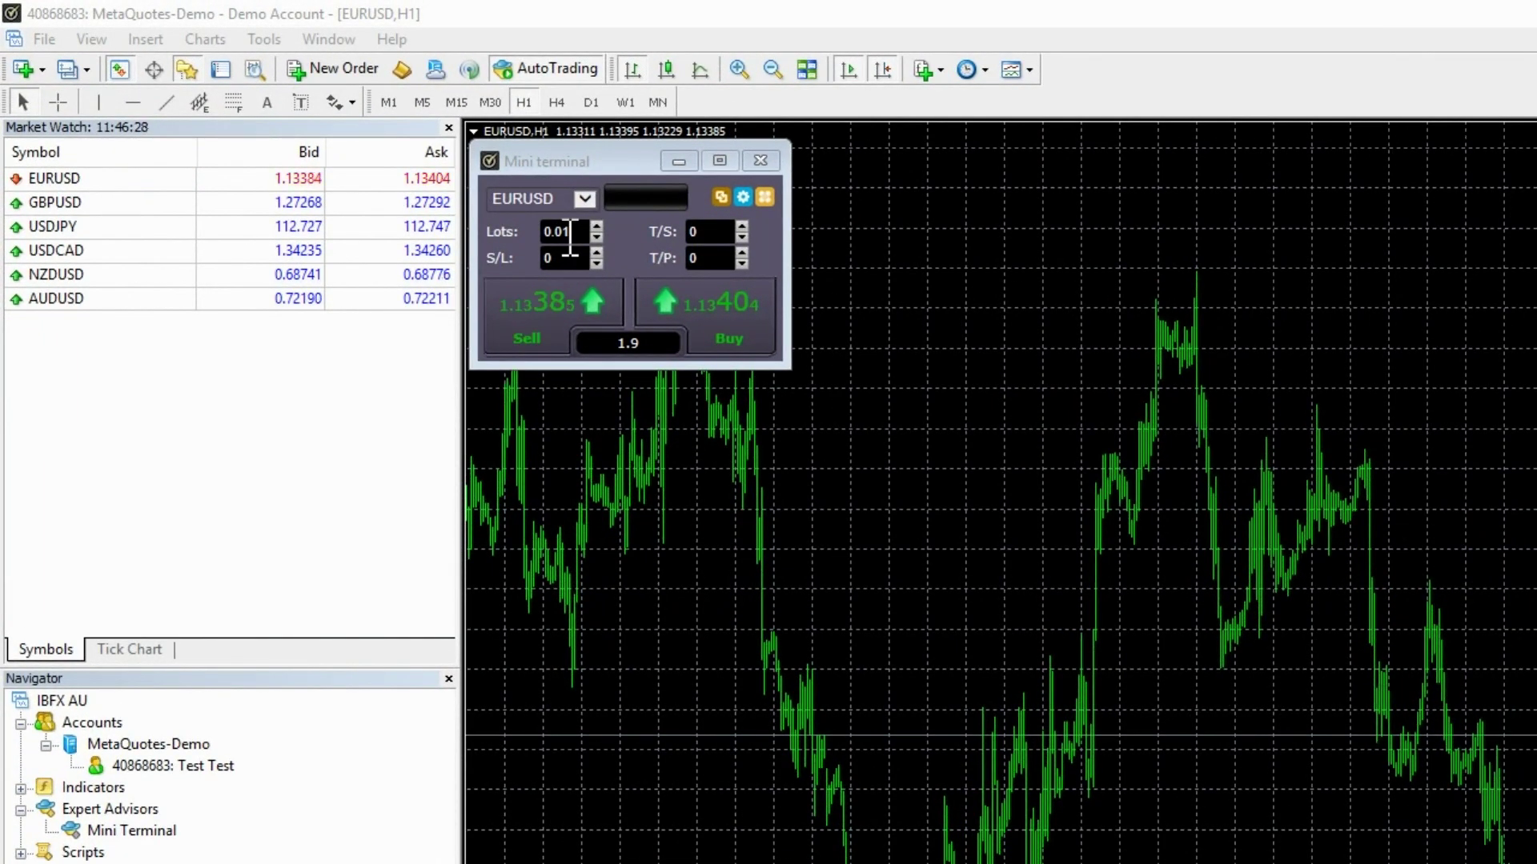
Step through the Mini terminal's Lots, S/L, T/S and T/P fields.
{"action": "left_click", "coordinate": [567, 234]}
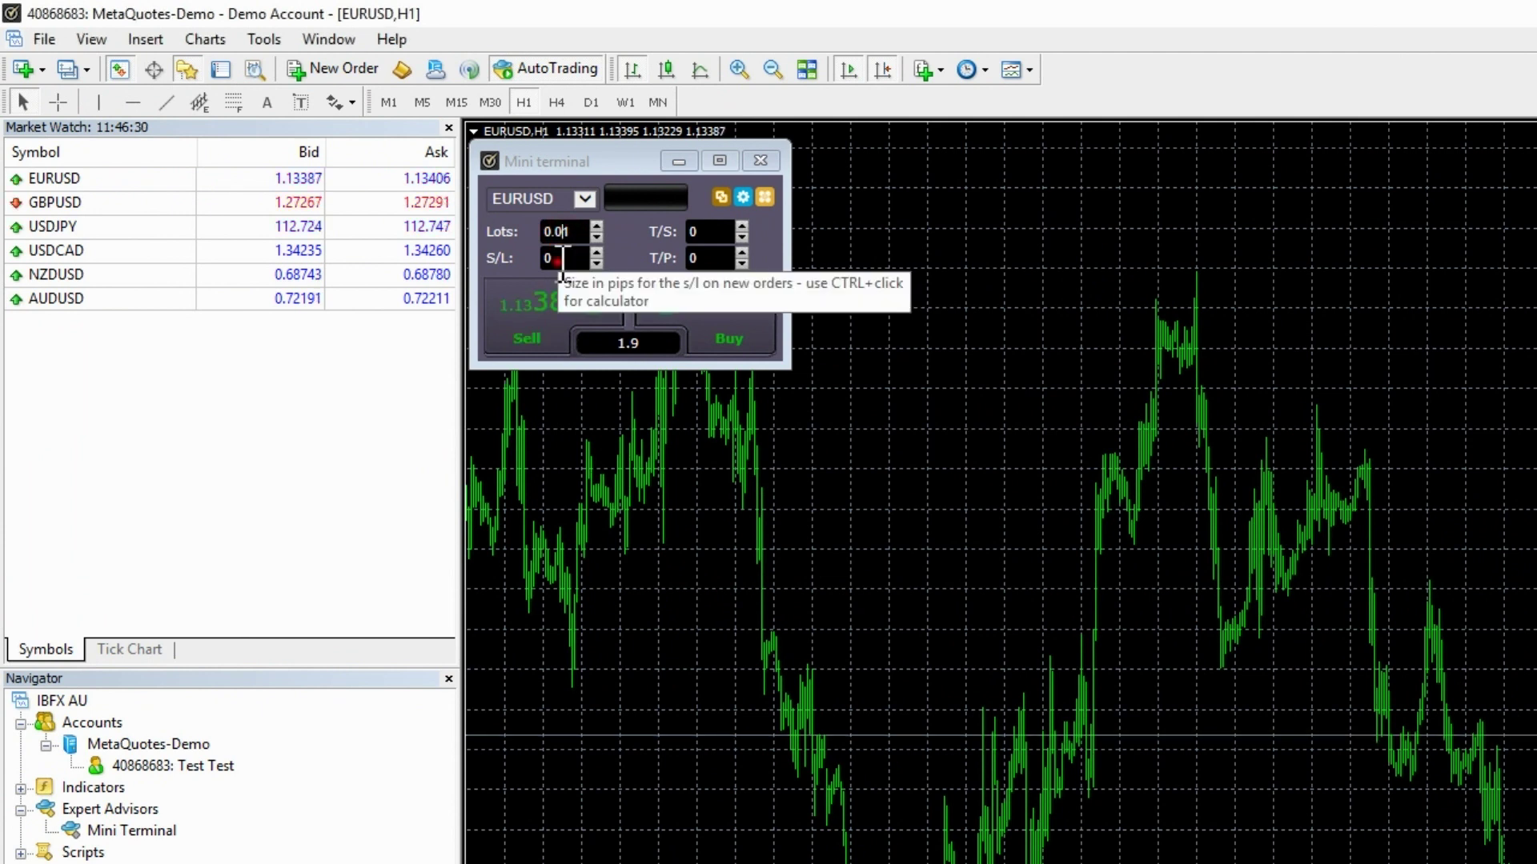
{"action": "left_click", "coordinate": [561, 260]}
{"action": "left_click", "coordinate": [710, 233]}
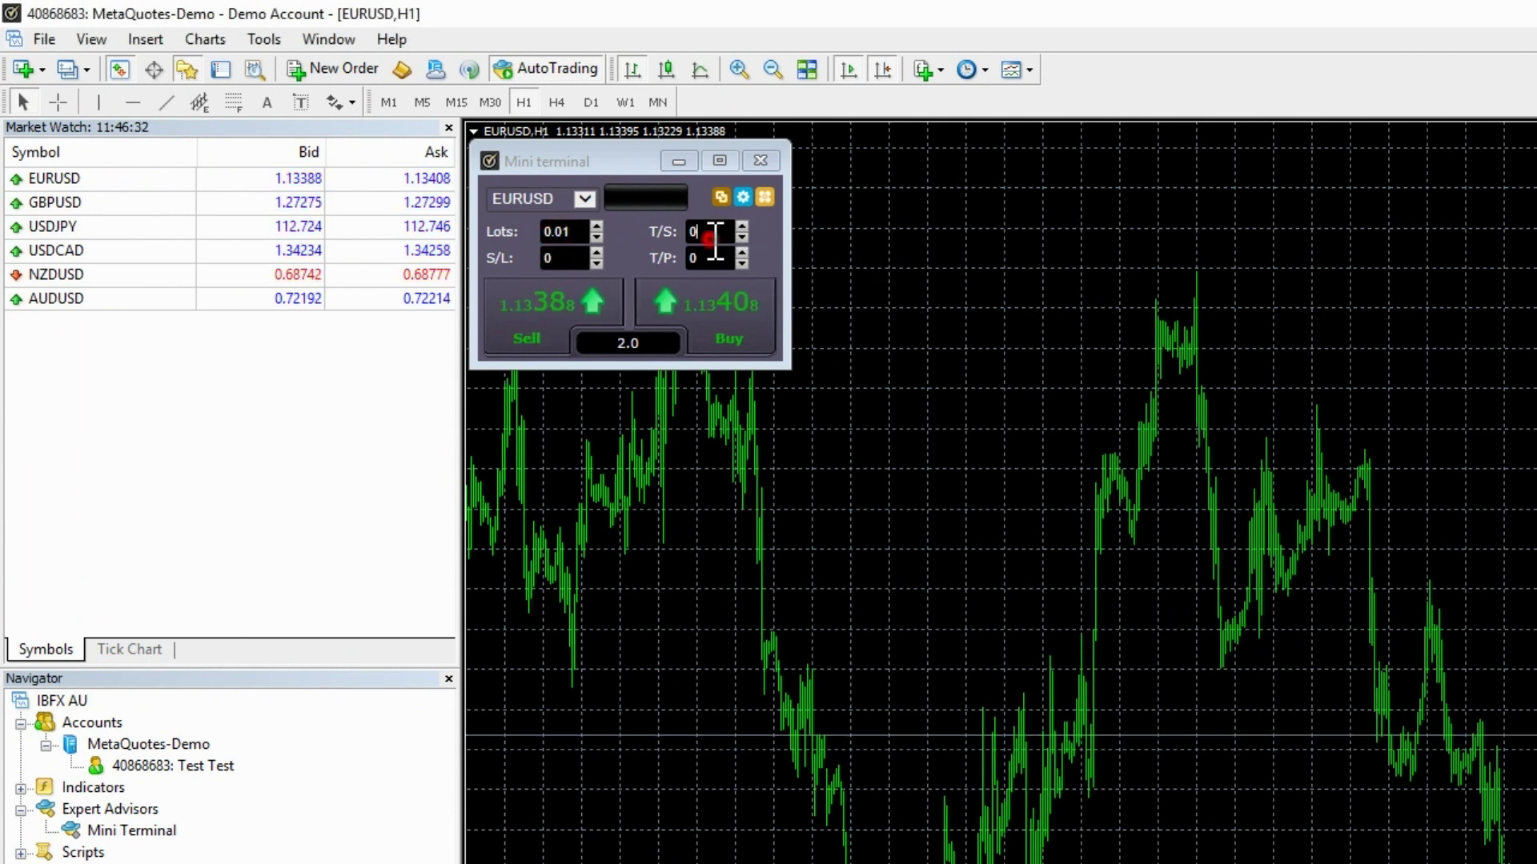
{"action": "left_click", "coordinate": [711, 260]}
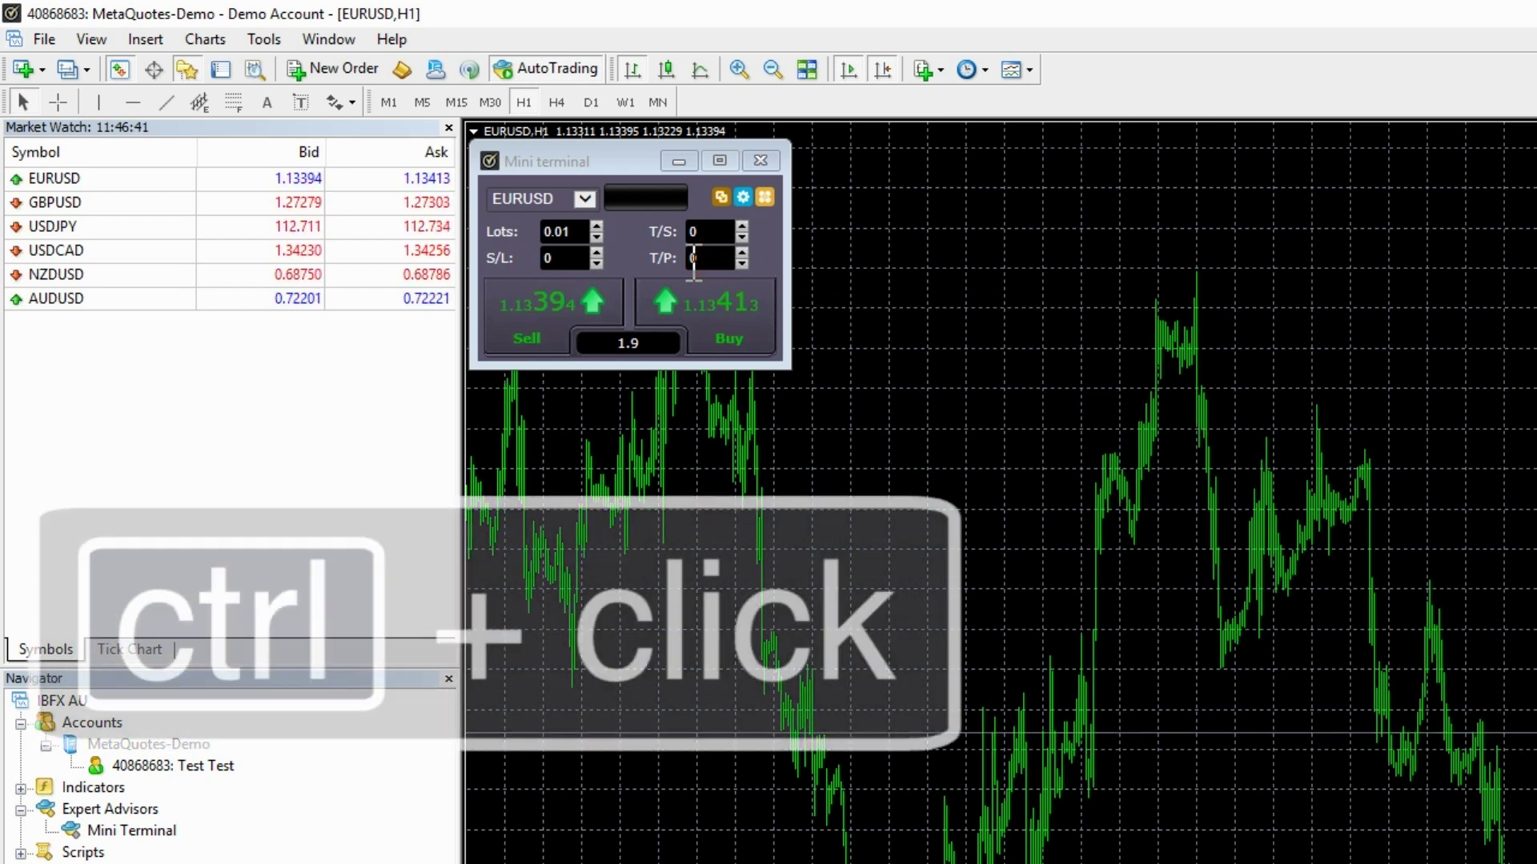
Open the lot size calculator and change its stop-loss pips to 71.
{"action": "left_click", "coordinate": [559, 233], "text": "ctrl"}
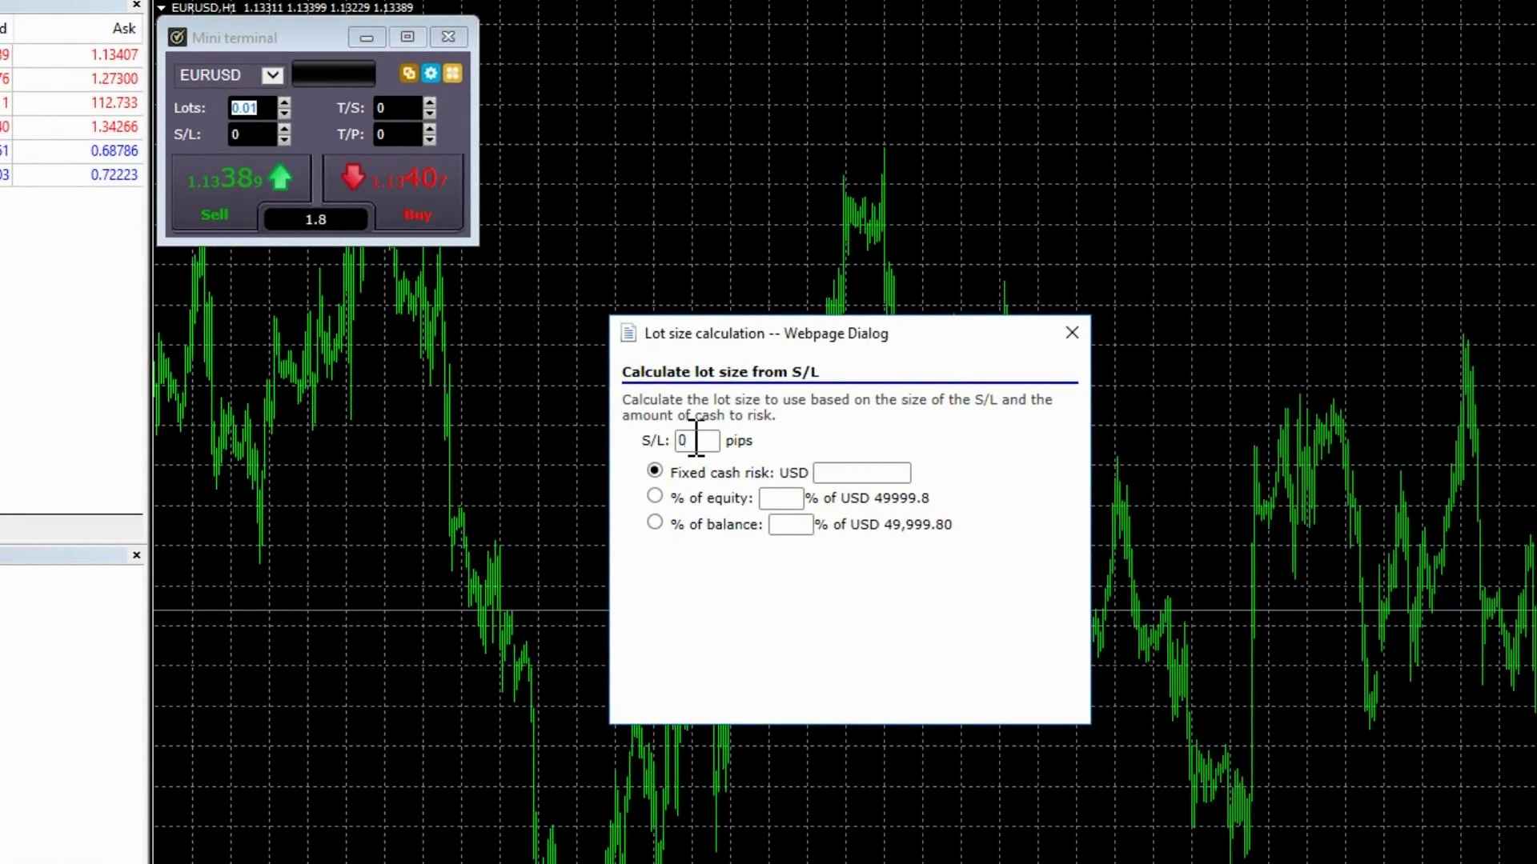
{"action": "left_click", "coordinate": [916, 525]}
{"action": "key", "text": "BackSpace"}
{"action": "type", "text": "75"}
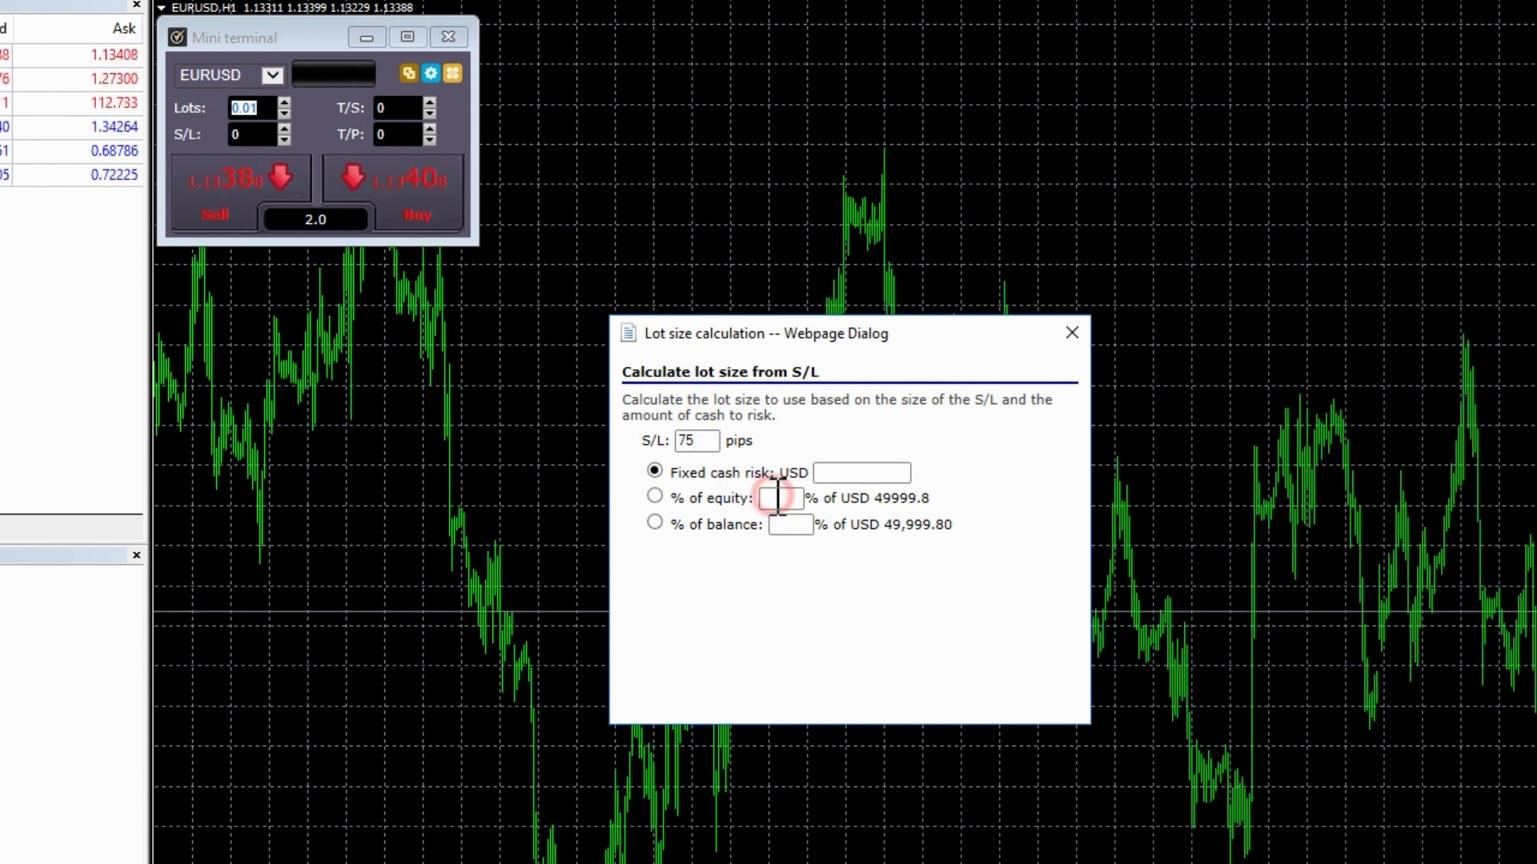
{"action": "type", "text": "1"}
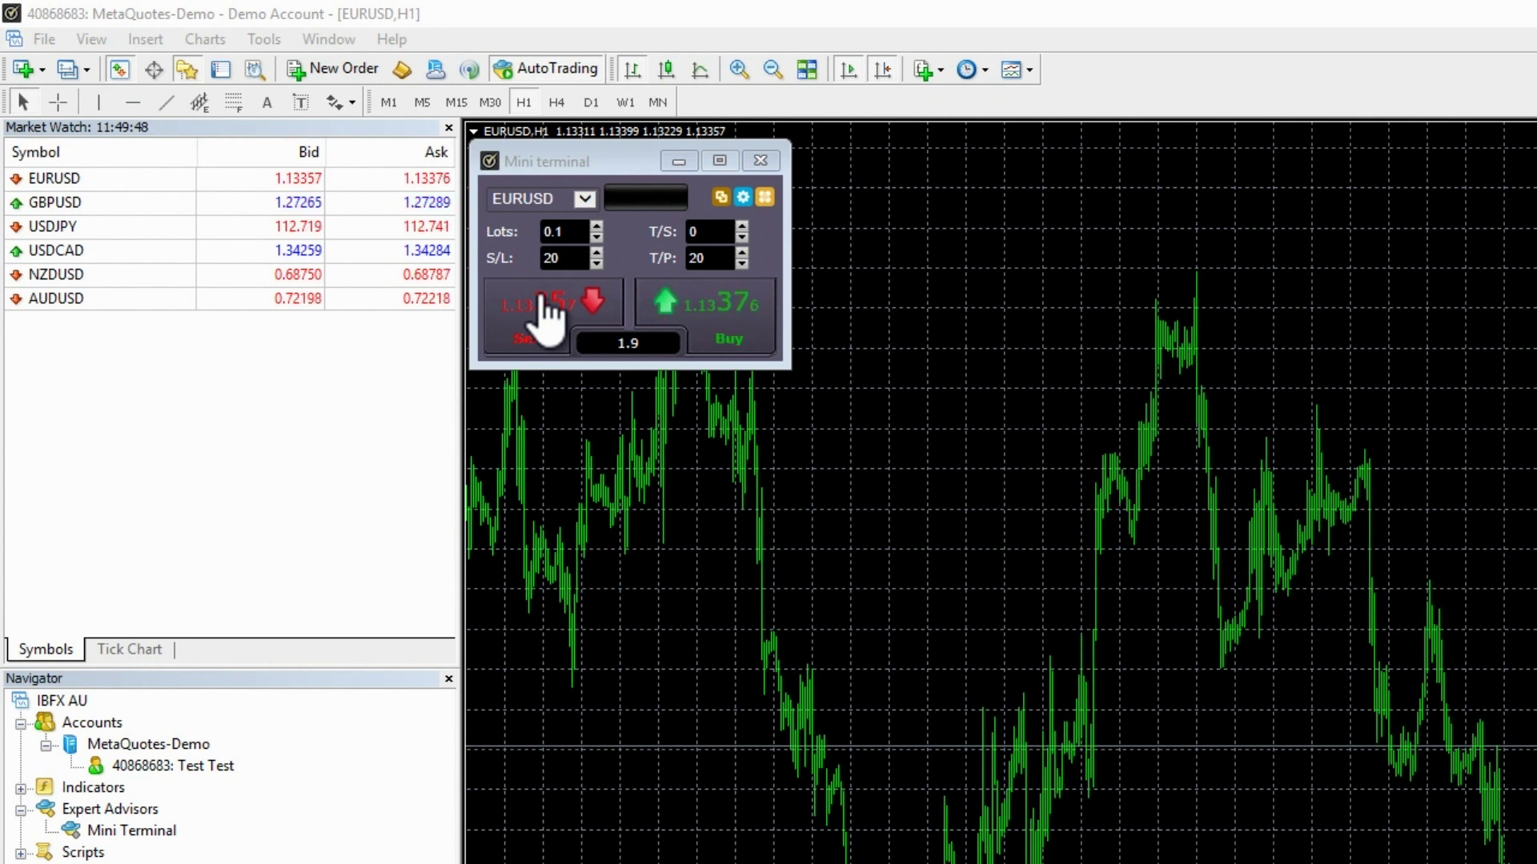
Attempt a 0.1-lot EURUSD buy and decline the confirmation prompt.
{"action": "left_click", "coordinate": [735, 312]}
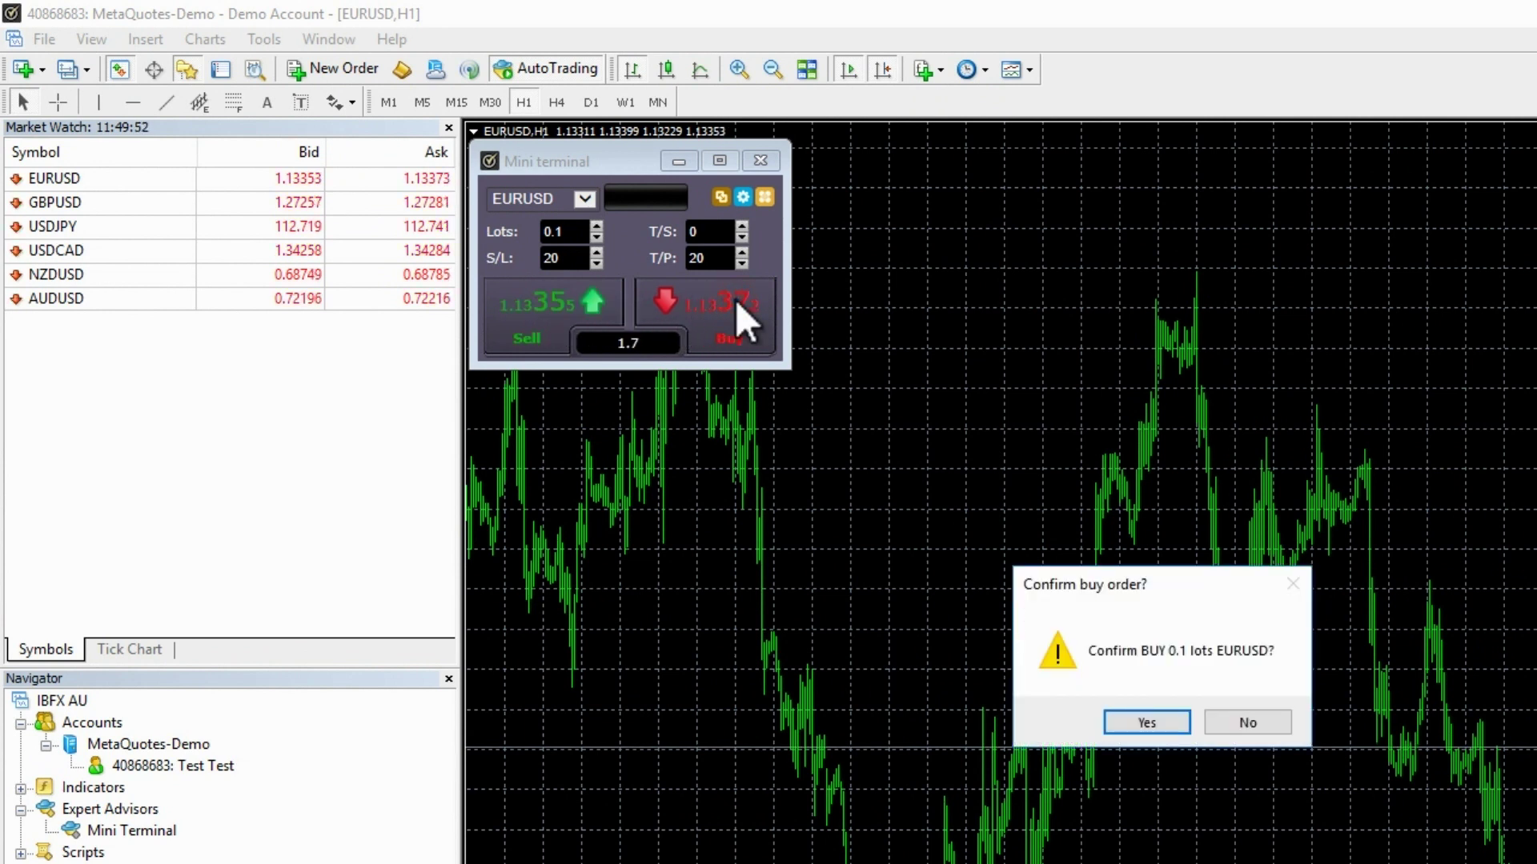
{"action": "left_click", "coordinate": [1228, 715]}
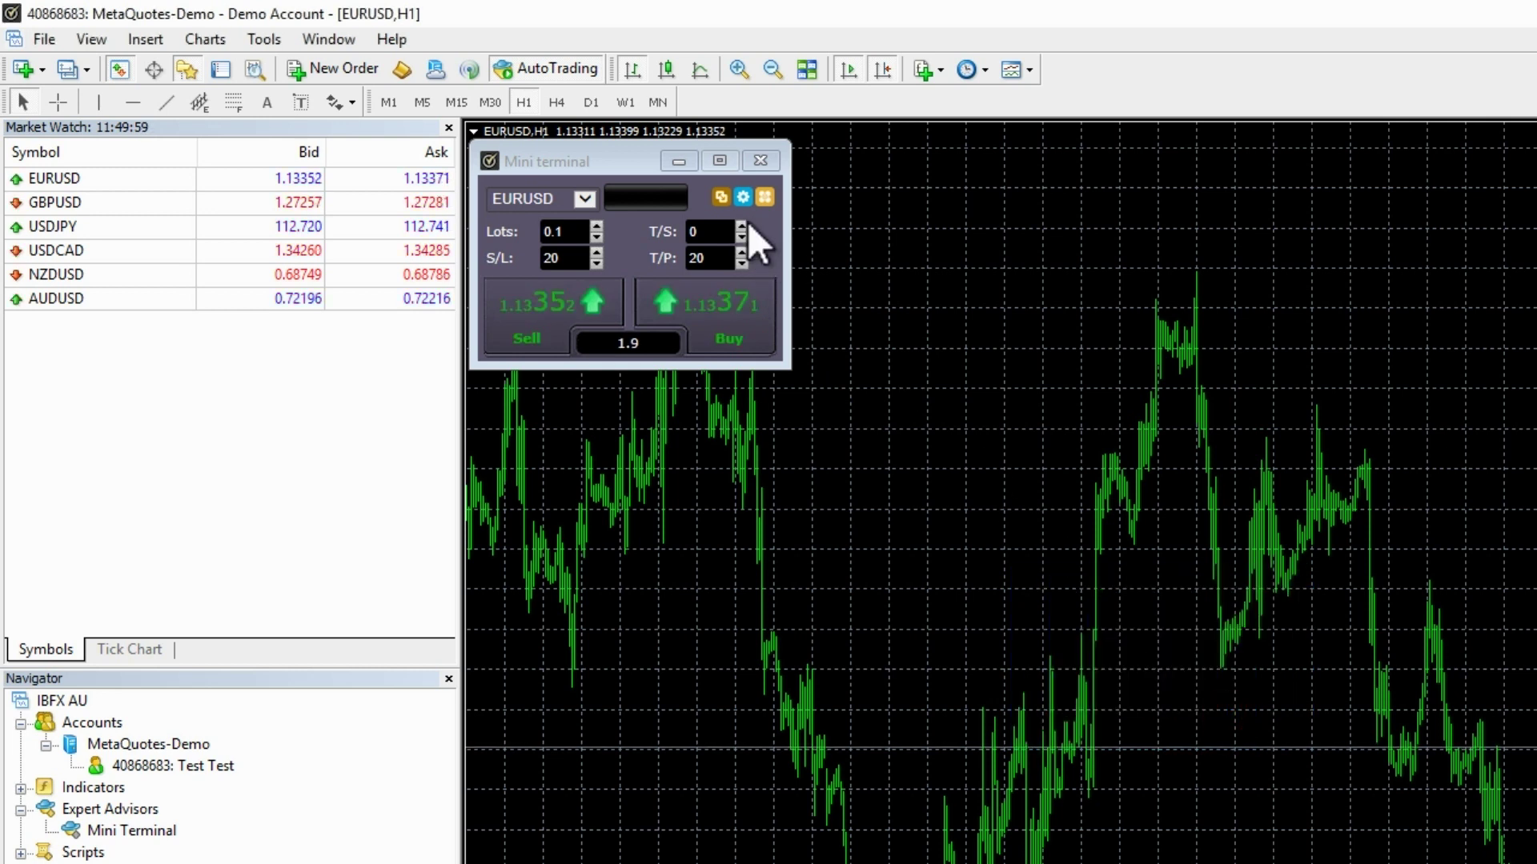
{"action": "left_click", "coordinate": [743, 198]}
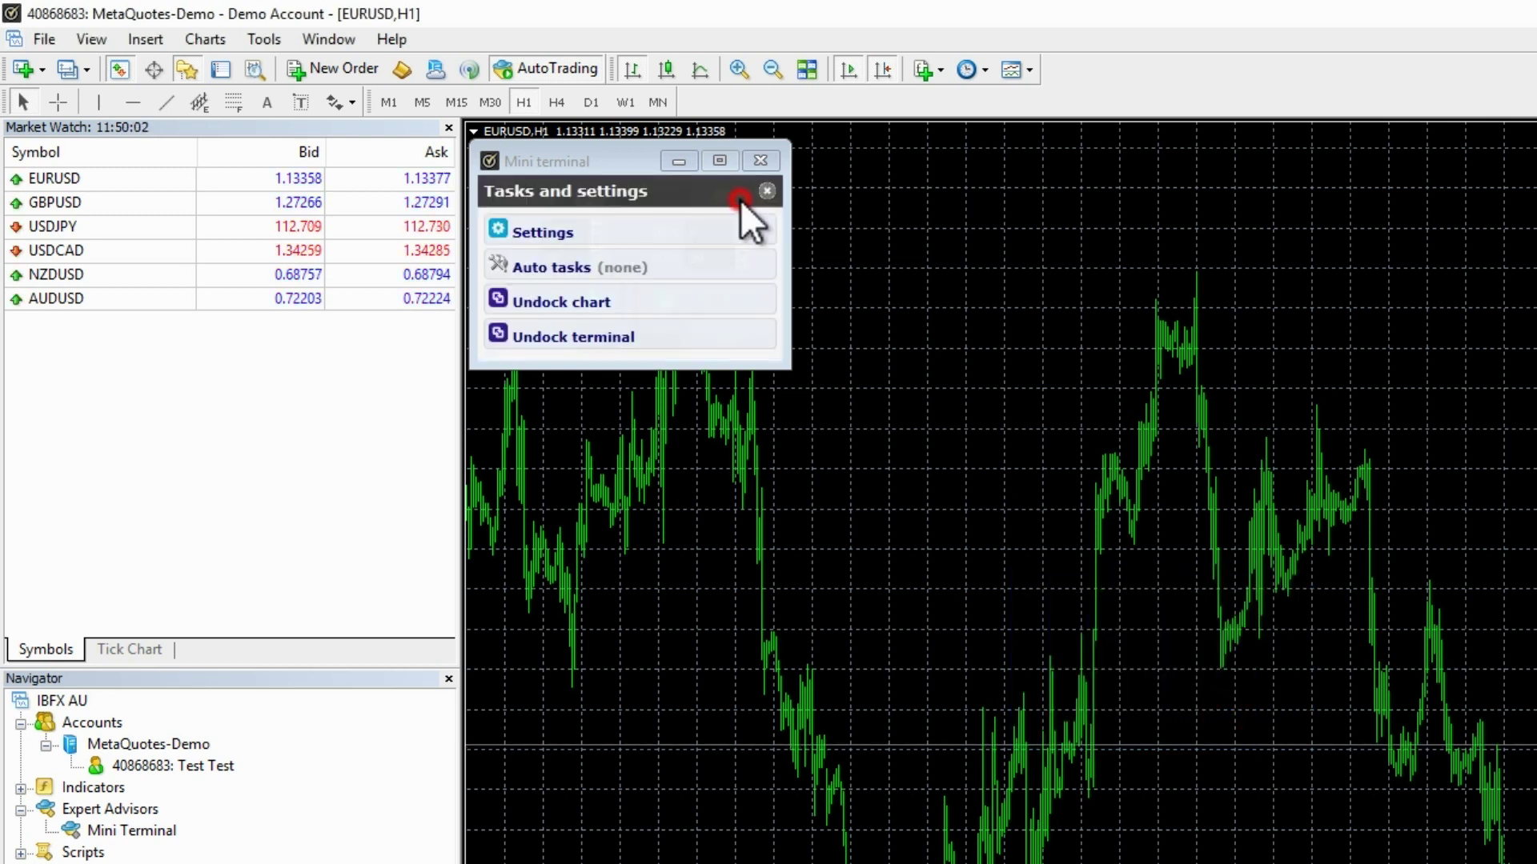
{"action": "left_click", "coordinate": [715, 233]}
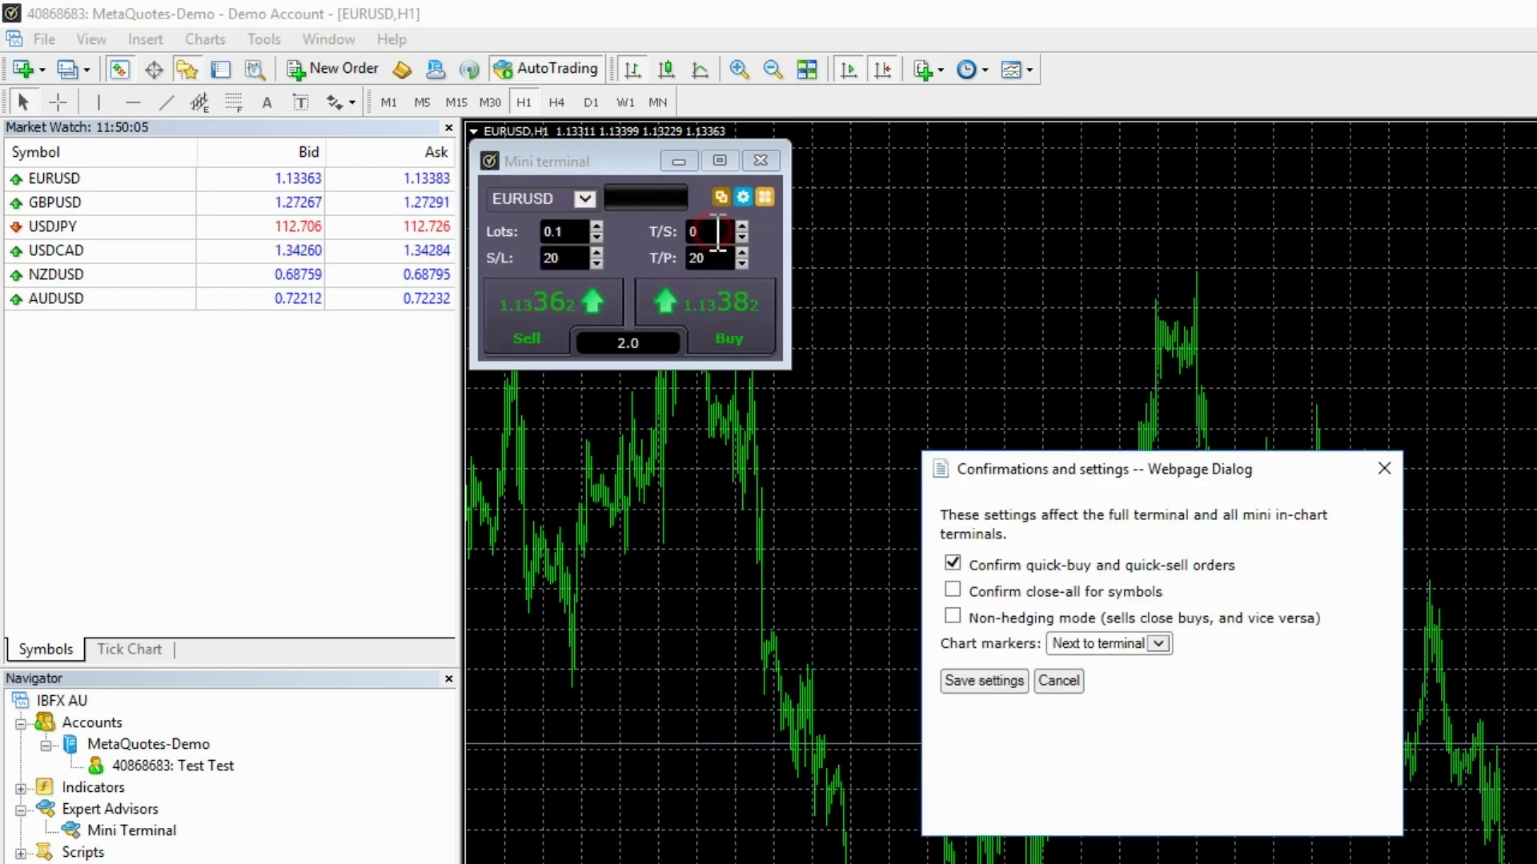
Leave quick buy/sell confirmation off, save settings, and buy 0.10 lots of EURUSD.
{"action": "left_click", "coordinate": [952, 564]}
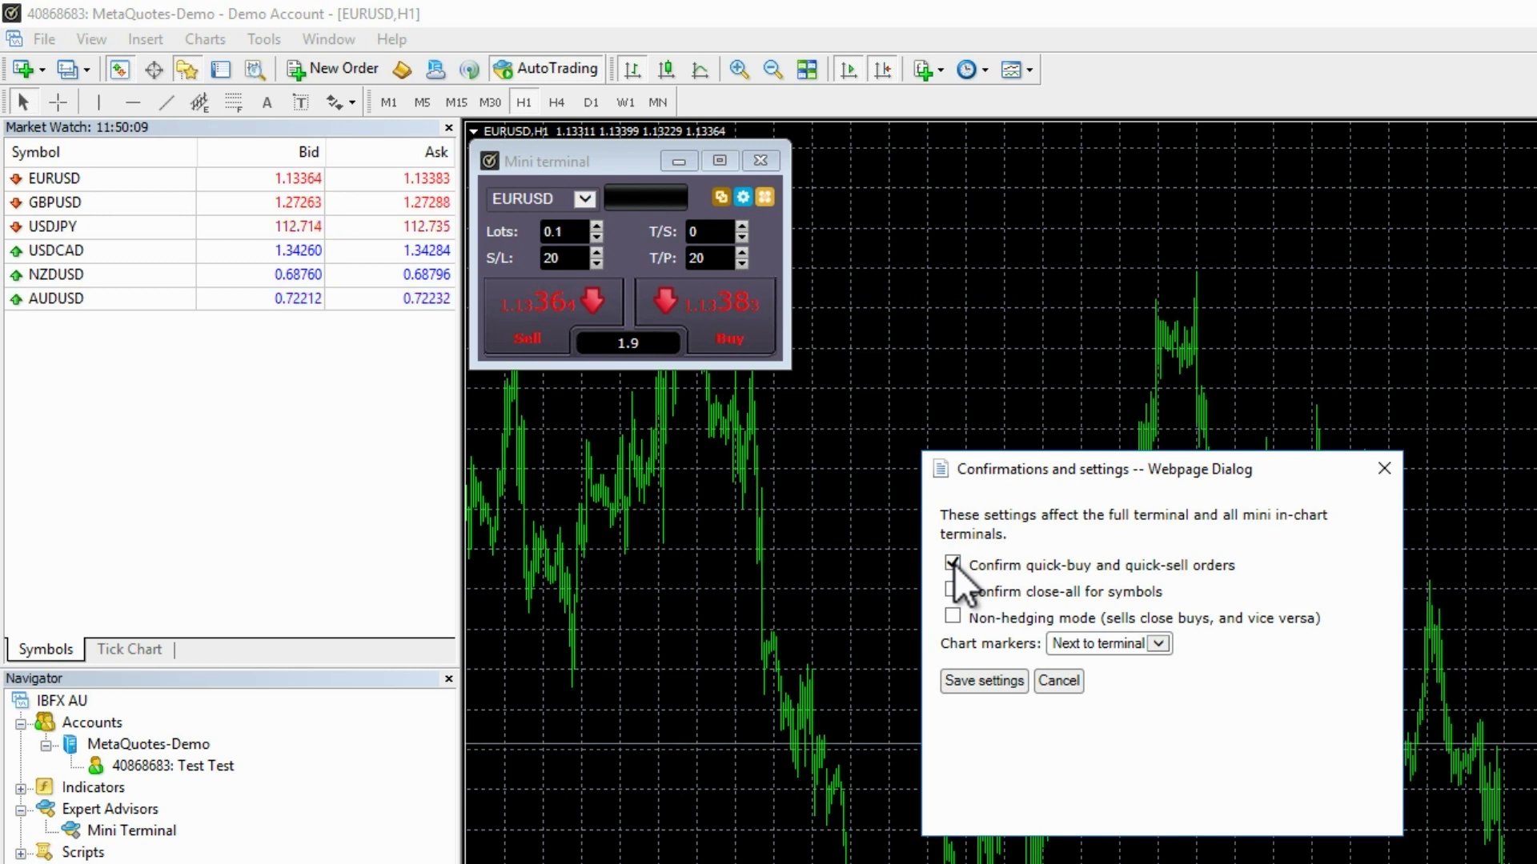
{"action": "left_click", "coordinate": [953, 564]}
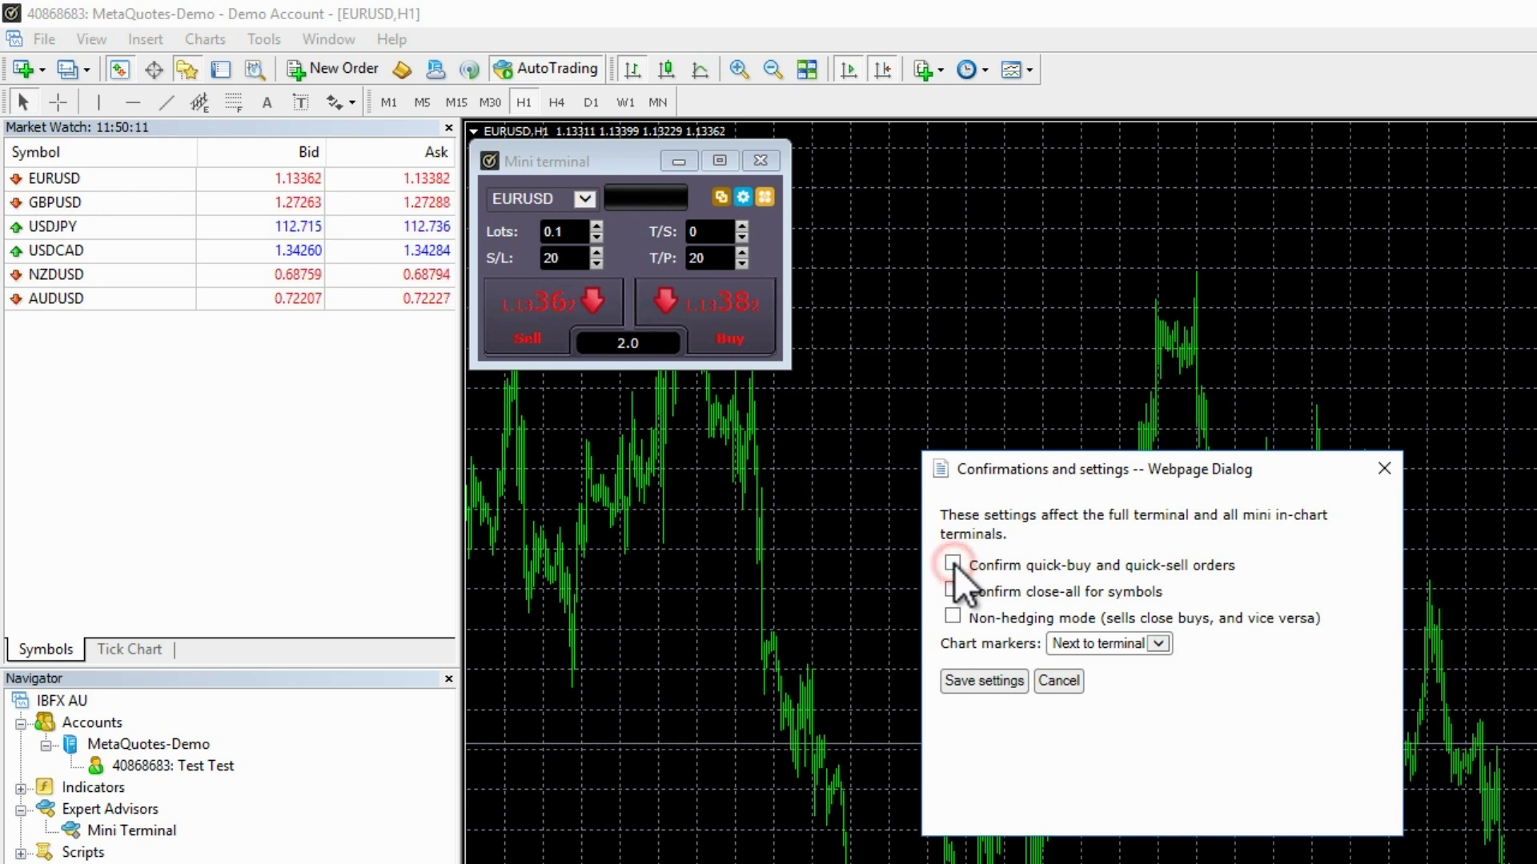
{"action": "left_click", "coordinate": [993, 682]}
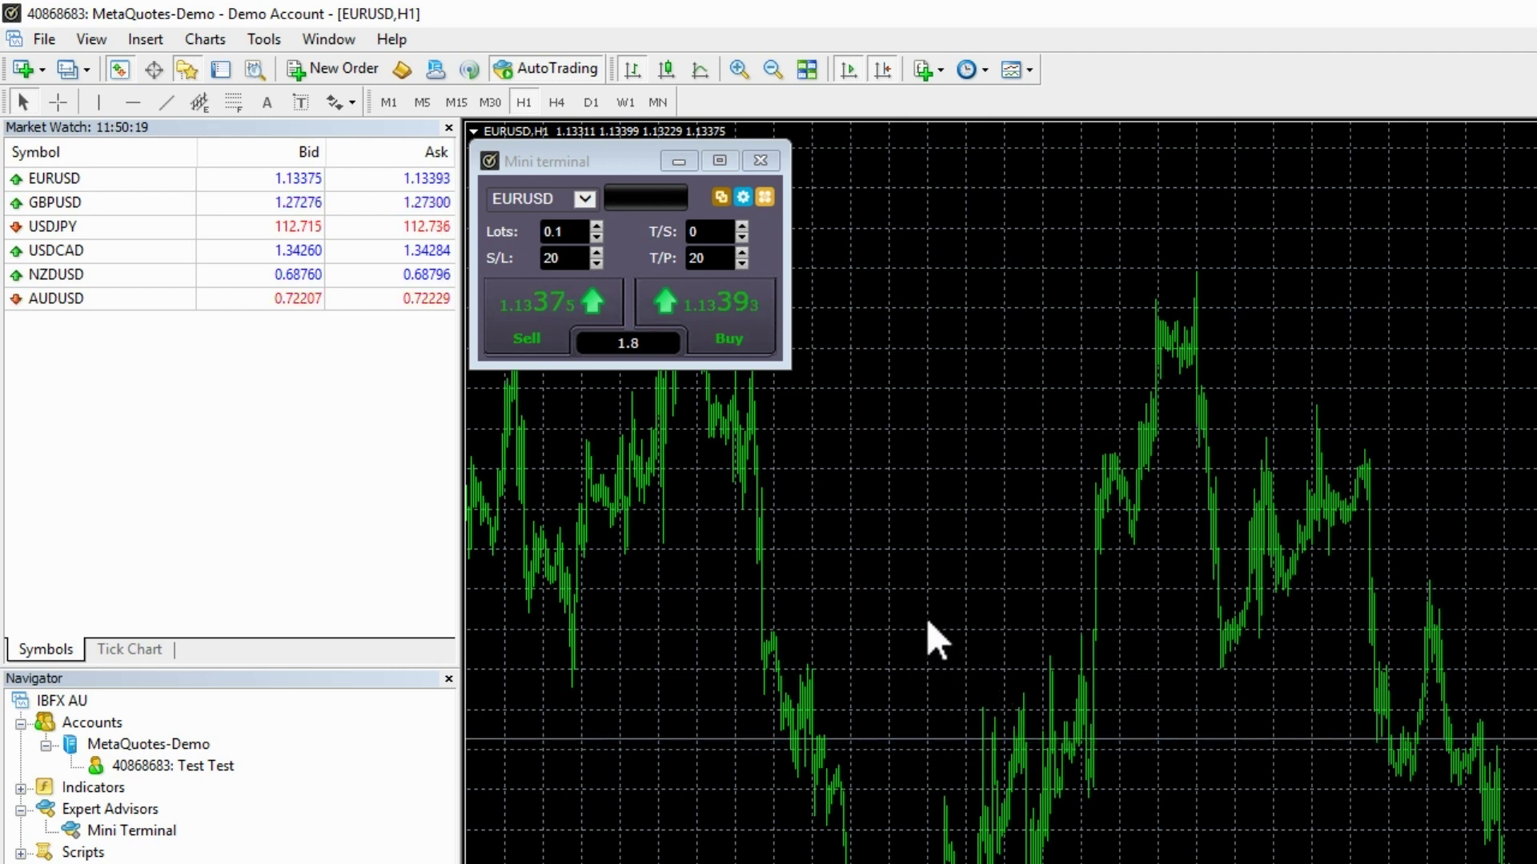
{"action": "left_click", "coordinate": [724, 304]}
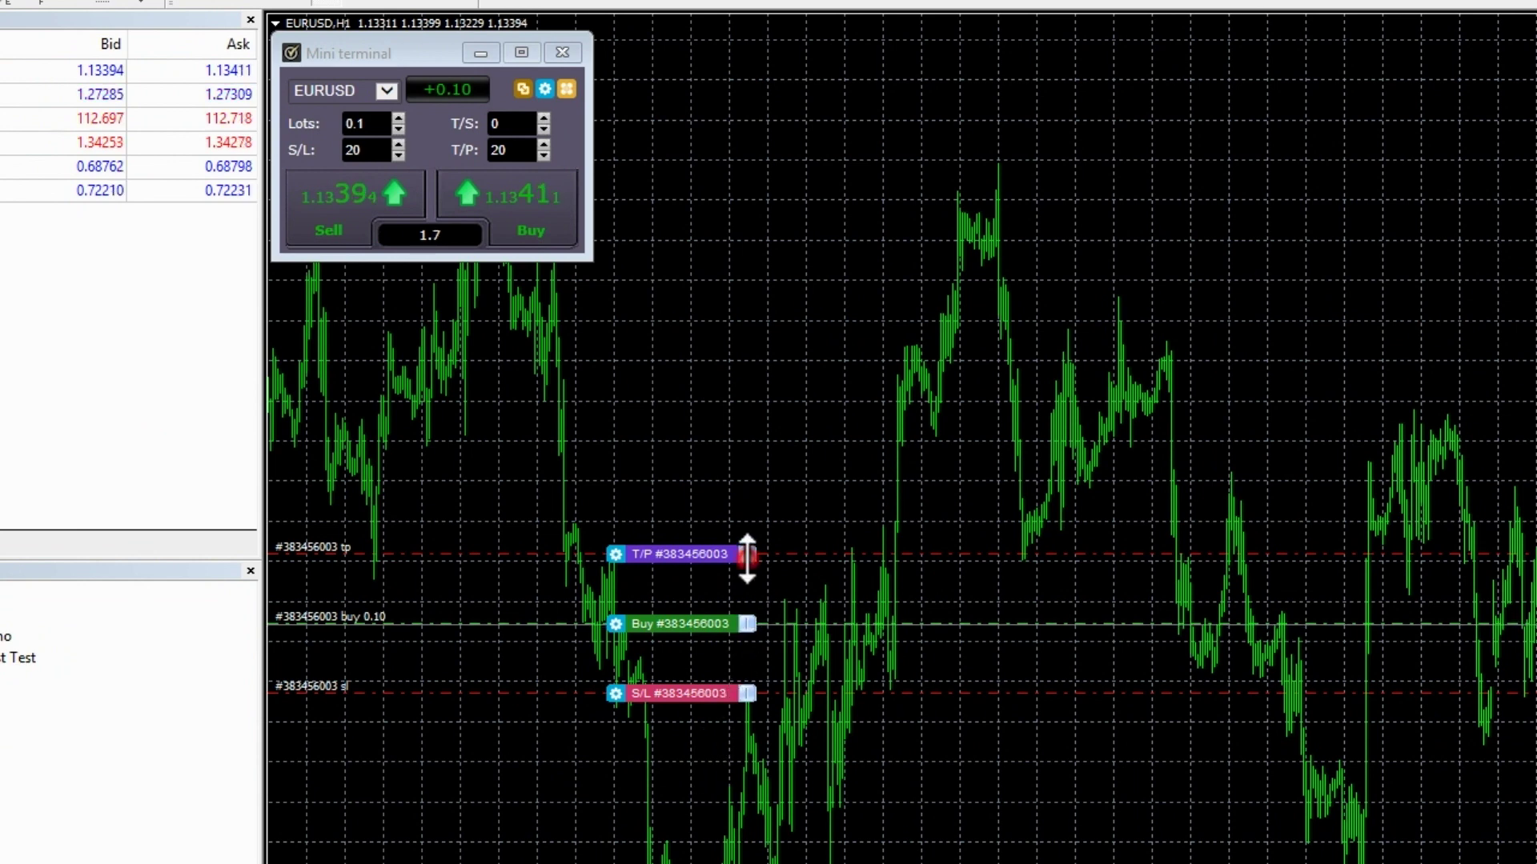
Raise the take-profit line and lower the stop-loss line, declining the close prompt.
{"action": "left_click_drag", "start_coordinate": [747, 558], "coordinate": [745, 453]}
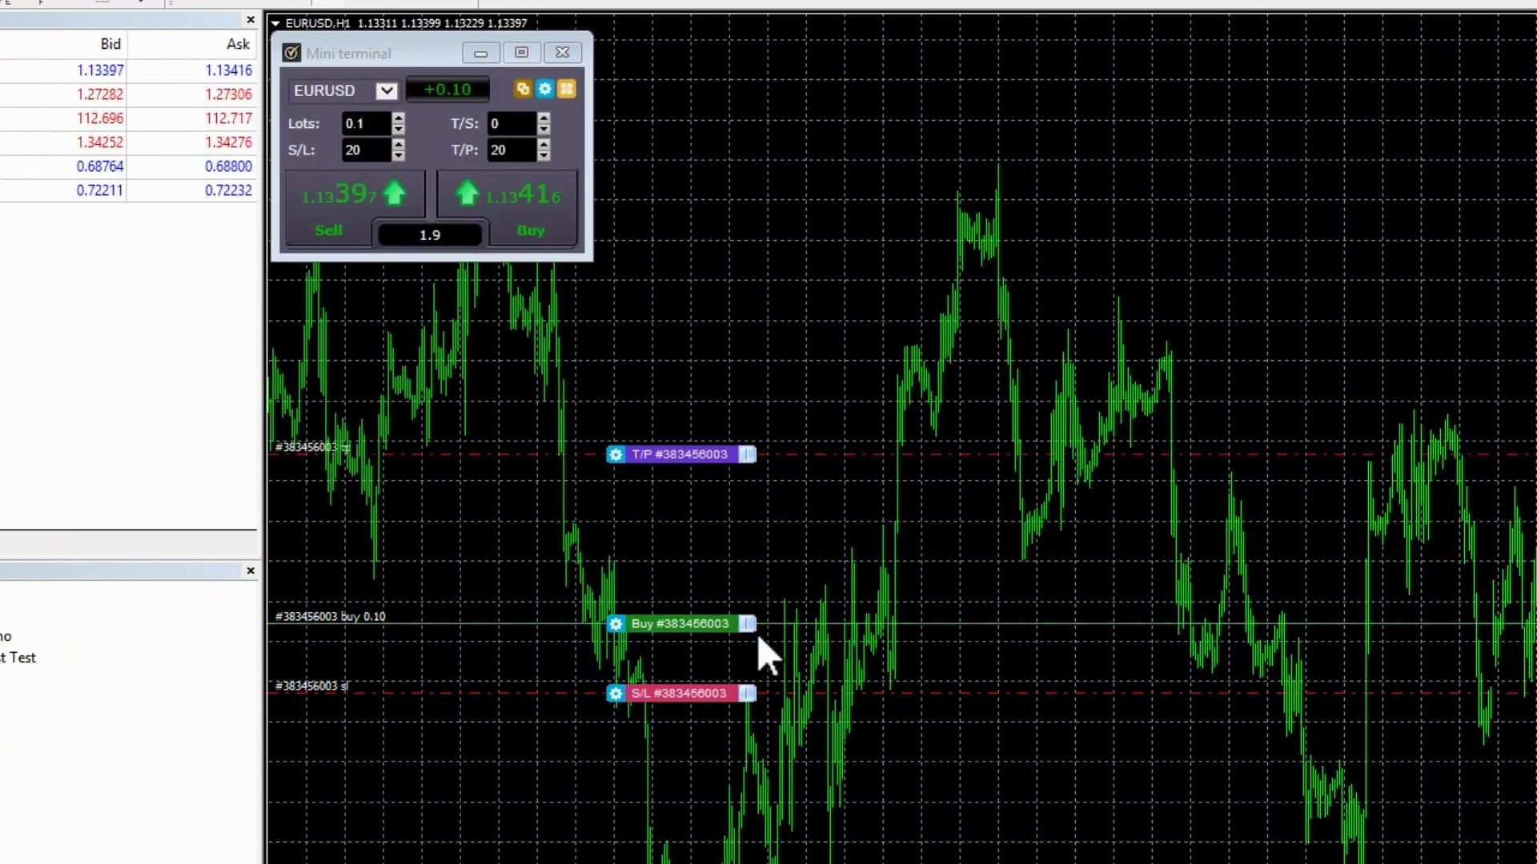
{"action": "left_click_drag", "start_coordinate": [745, 693], "coordinate": [745, 807]}
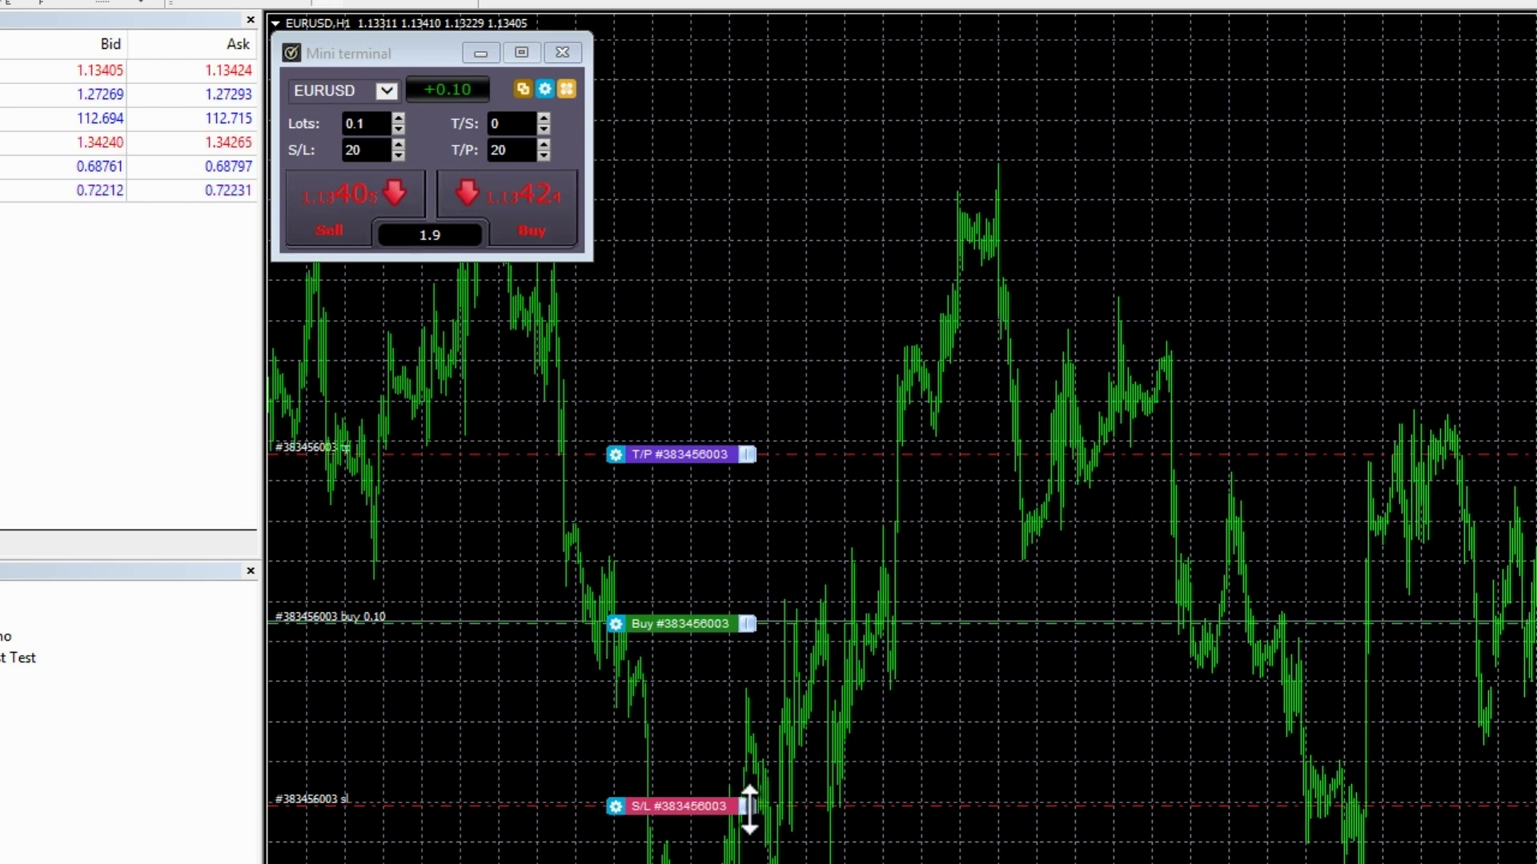
{"action": "left_click_drag", "start_coordinate": [748, 807], "coordinate": [758, 389]}
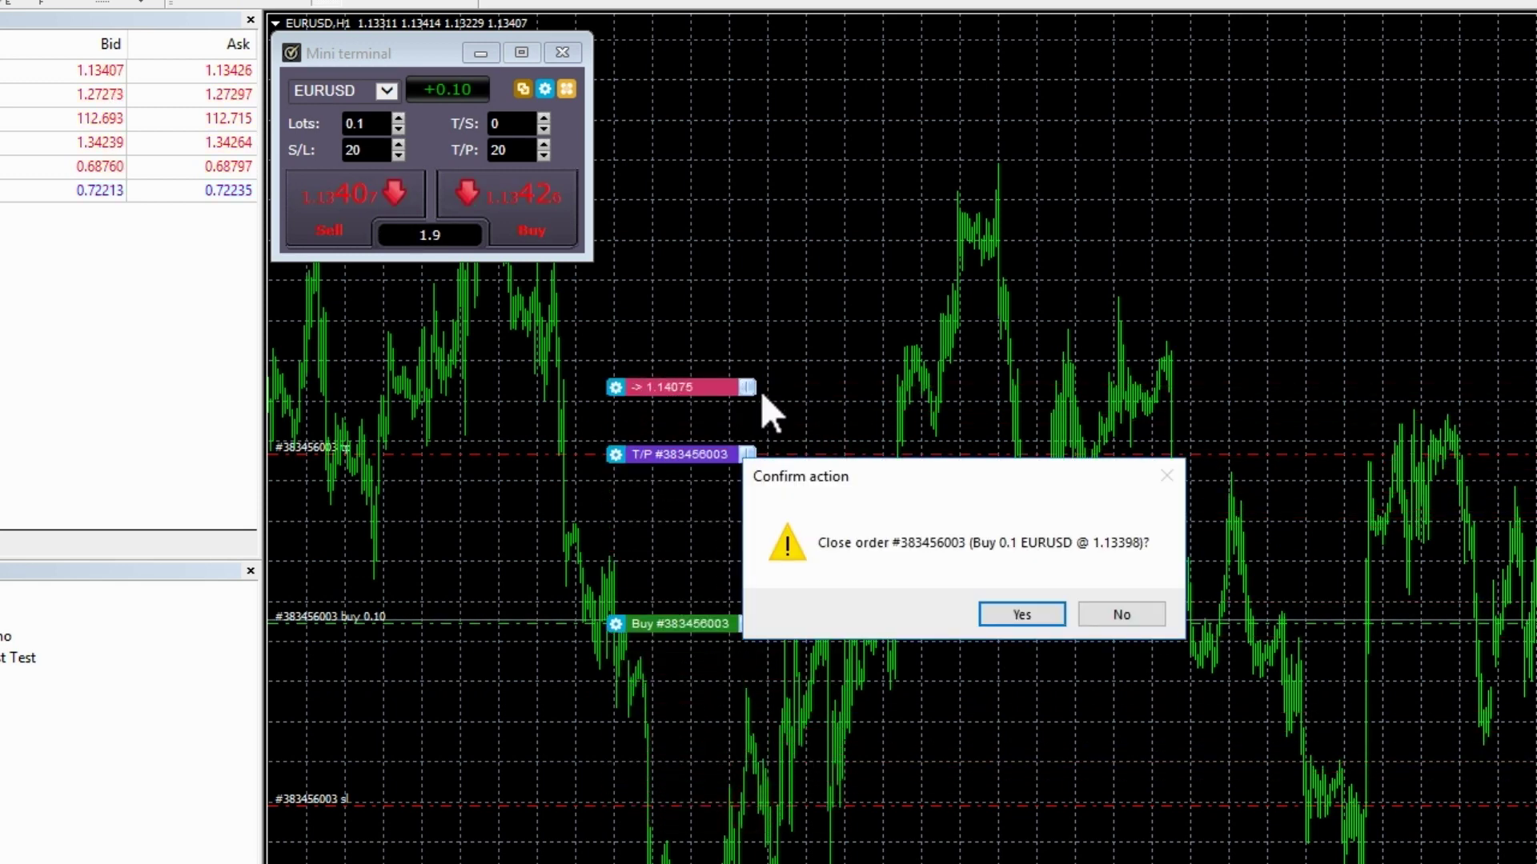
{"action": "left_click", "coordinate": [1116, 613]}
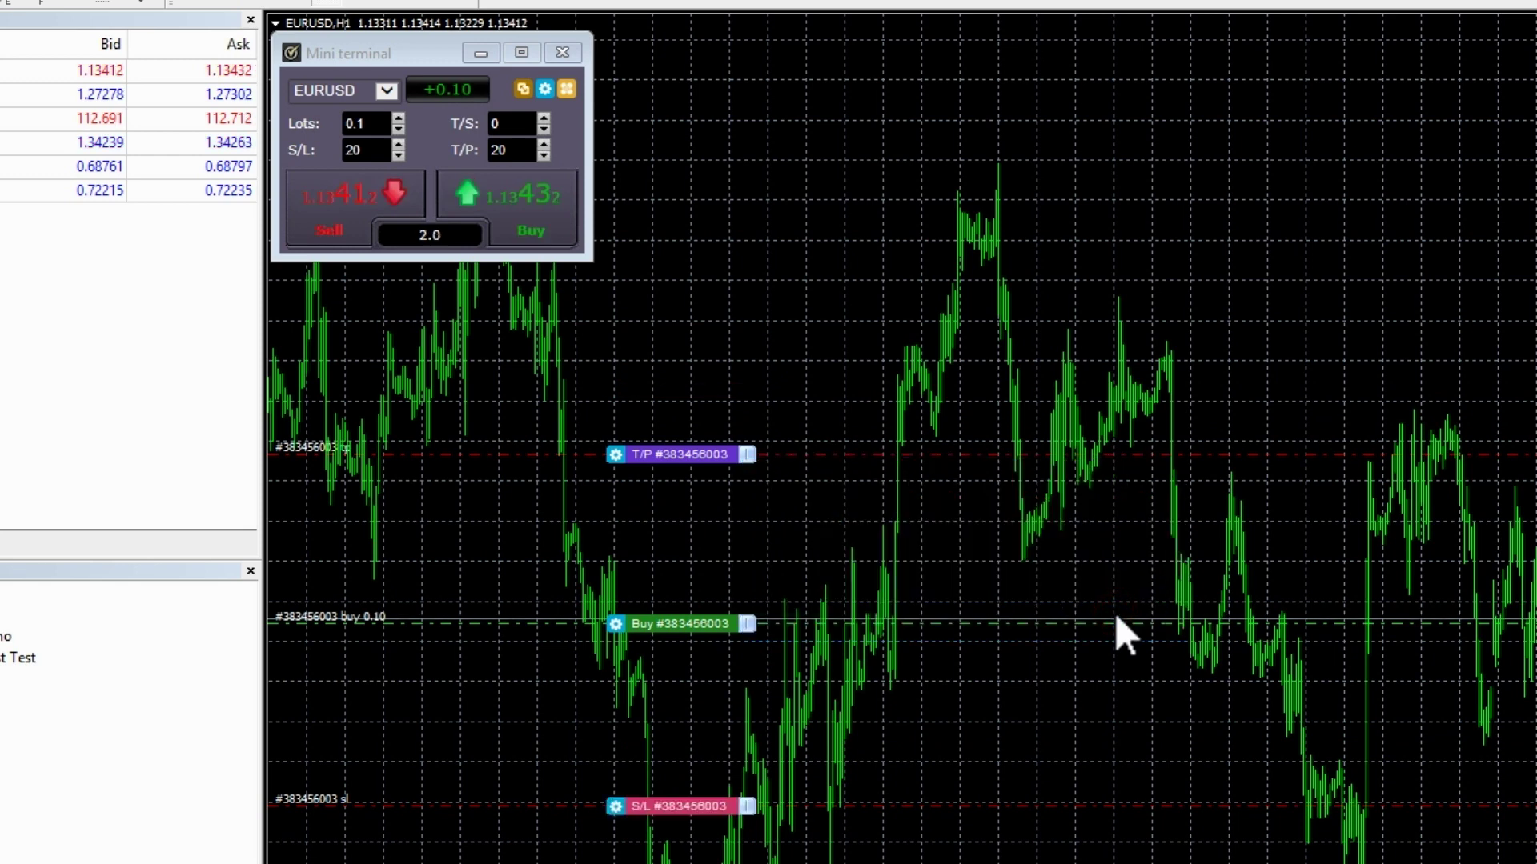
{"action": "key", "text": "Escape"}
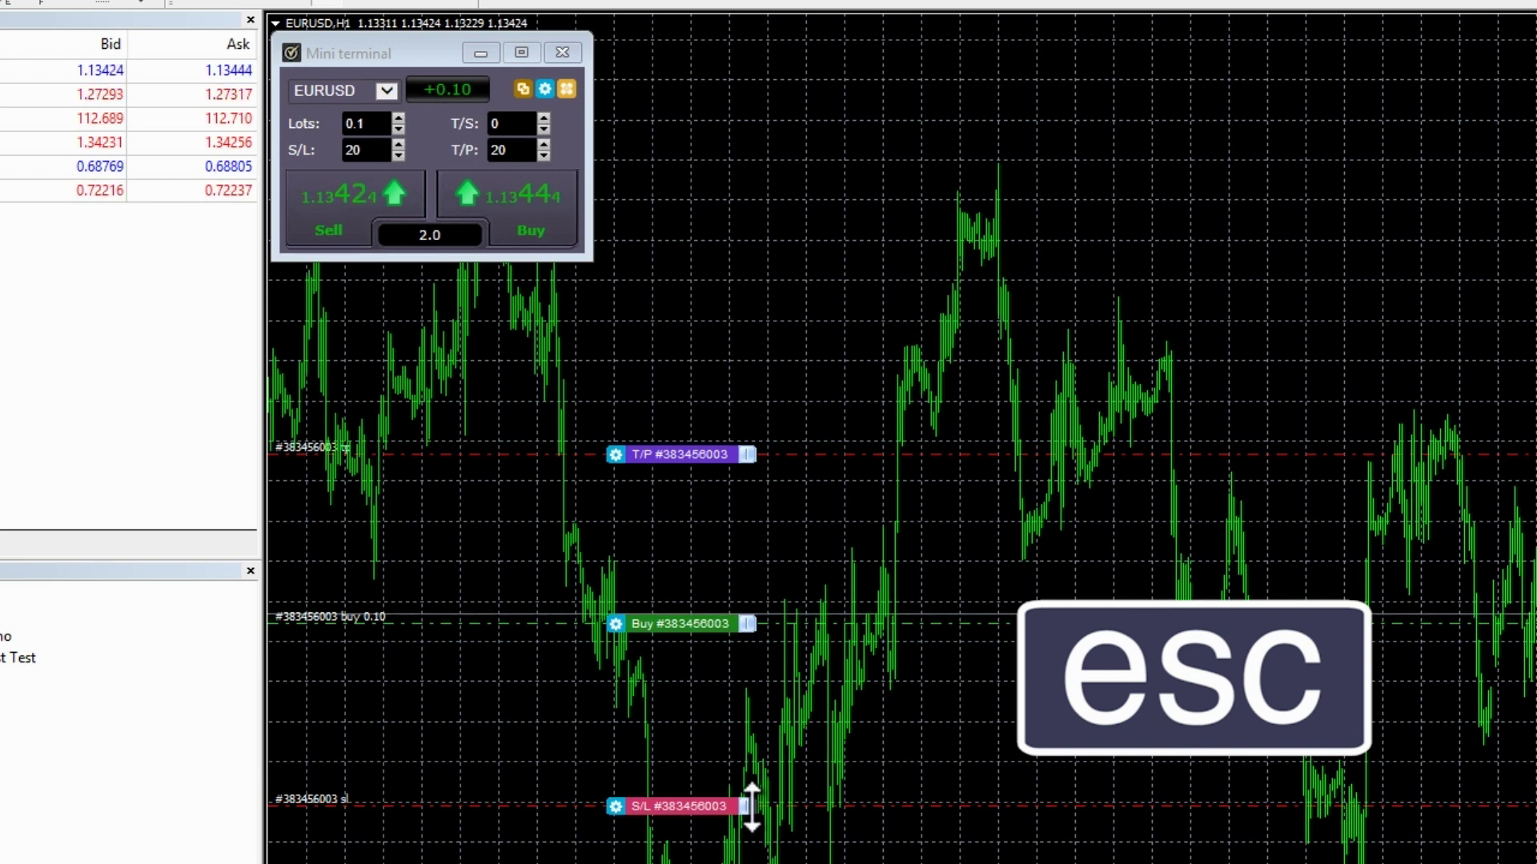
Try further stop-loss line drags and abandon them, keeping the order open.
{"action": "left_click_drag", "start_coordinate": [750, 807], "coordinate": [756, 719]}
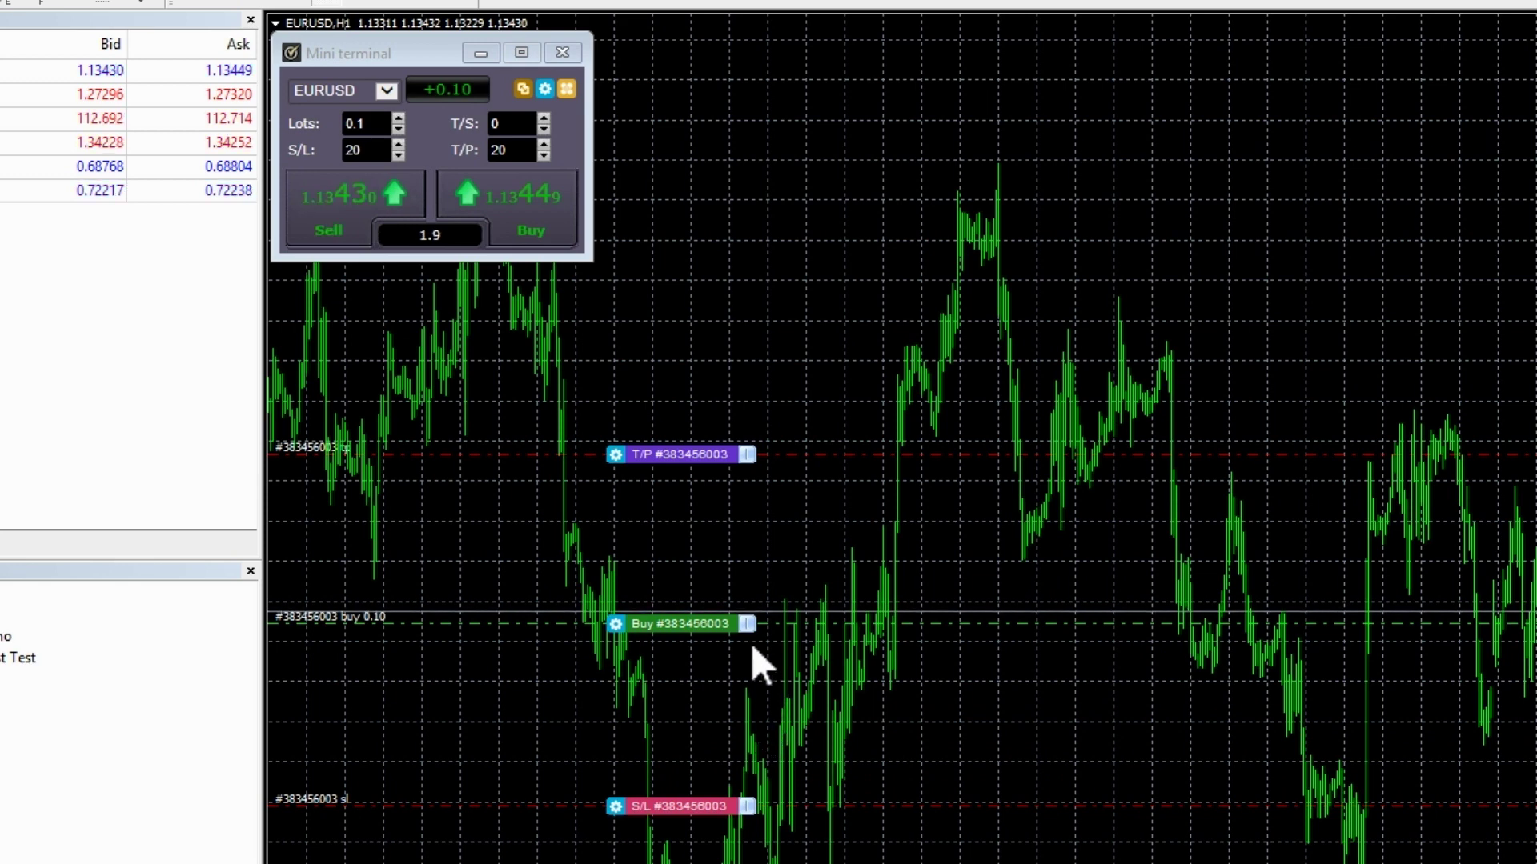
{"action": "mouse_move", "coordinate": [748, 623]}
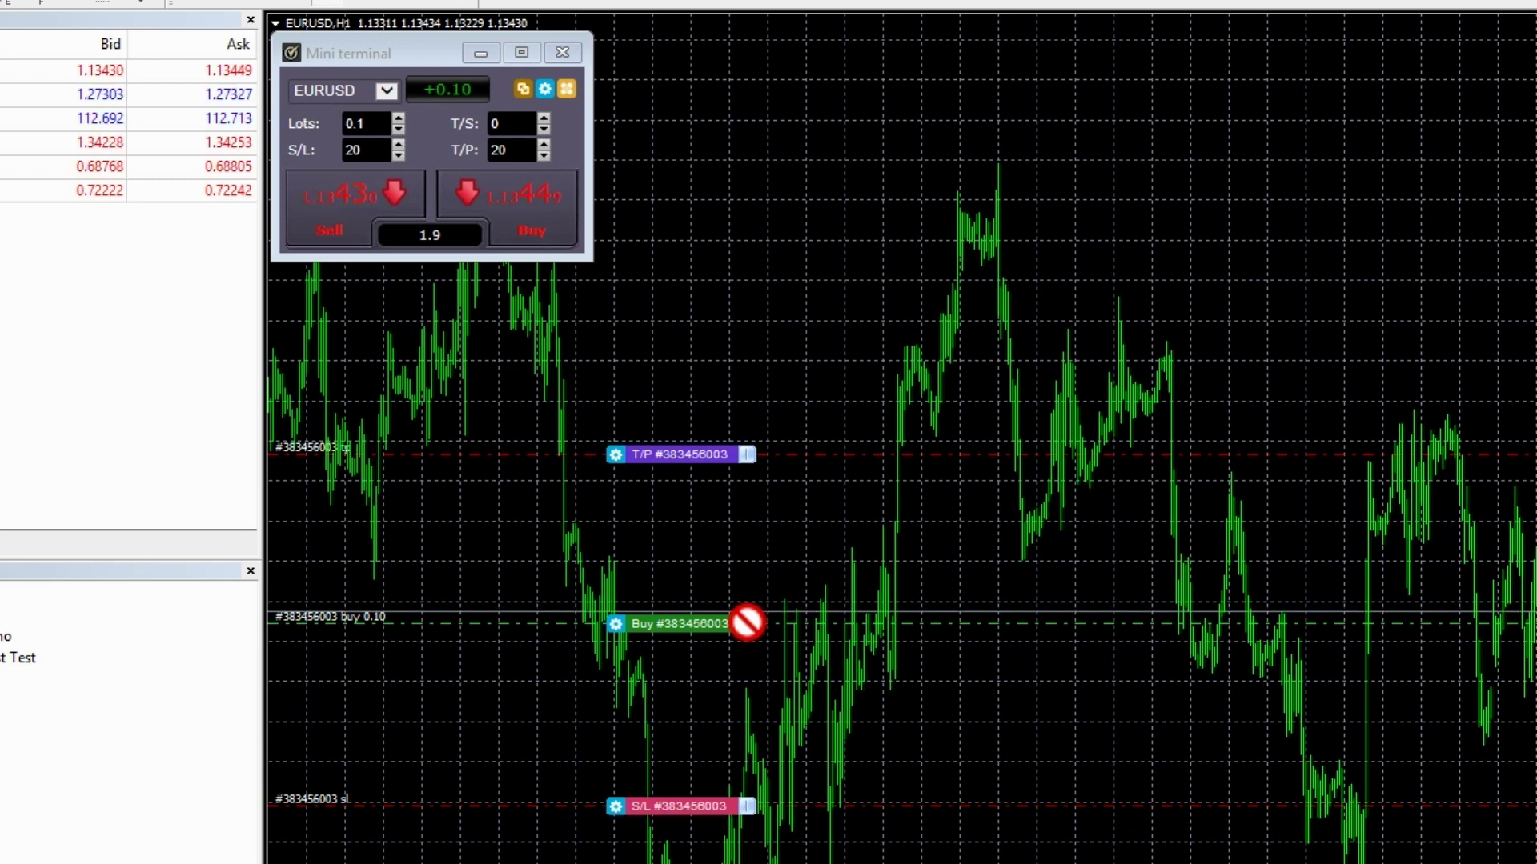
{"action": "left_click_drag", "start_coordinate": [748, 623], "coordinate": [738, 593]}
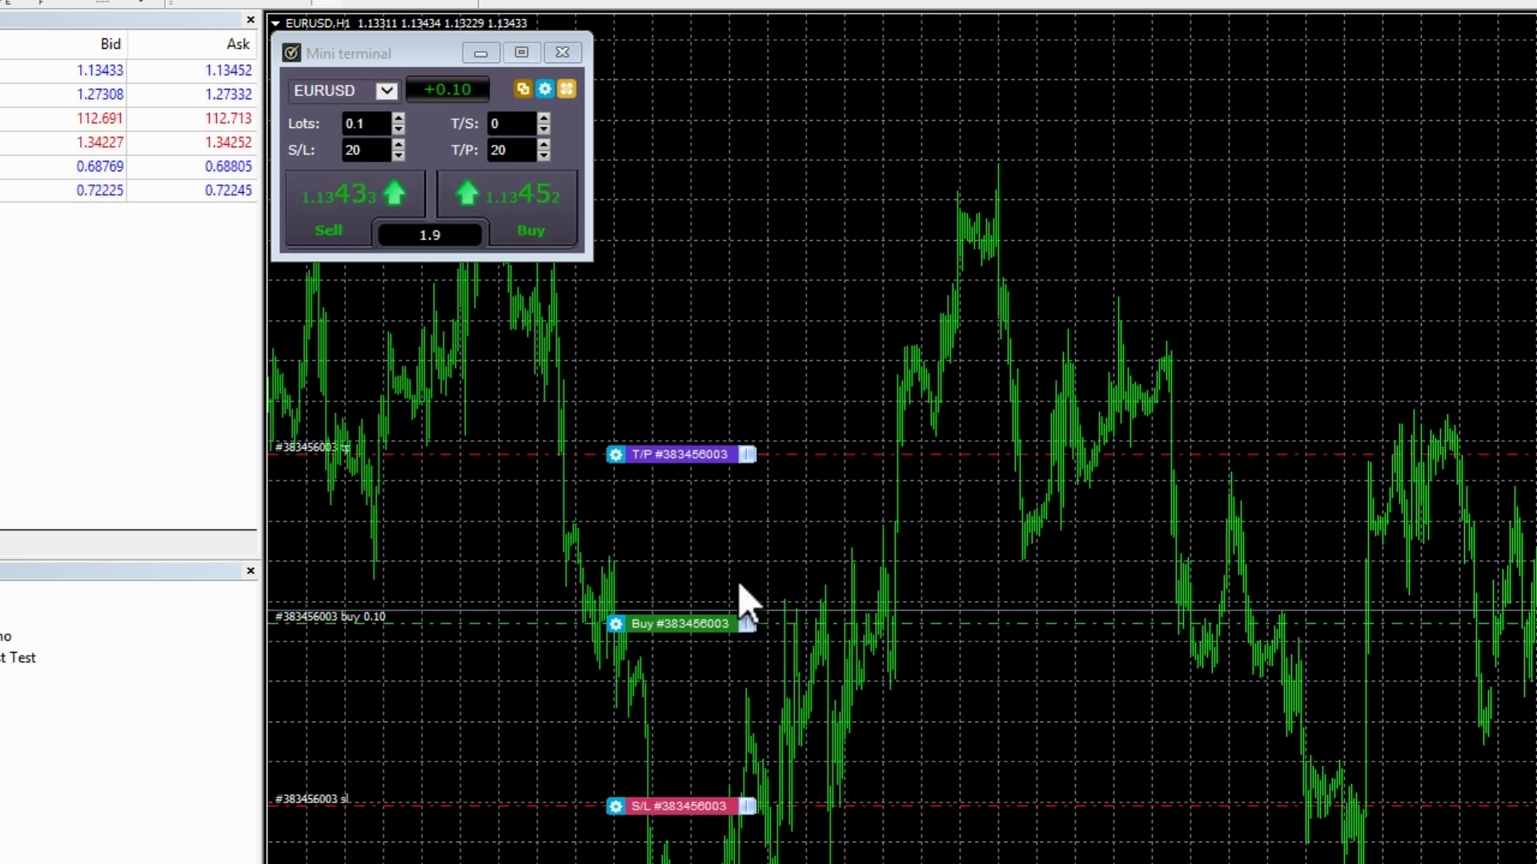
{"action": "mouse_move", "coordinate": [671, 460]}
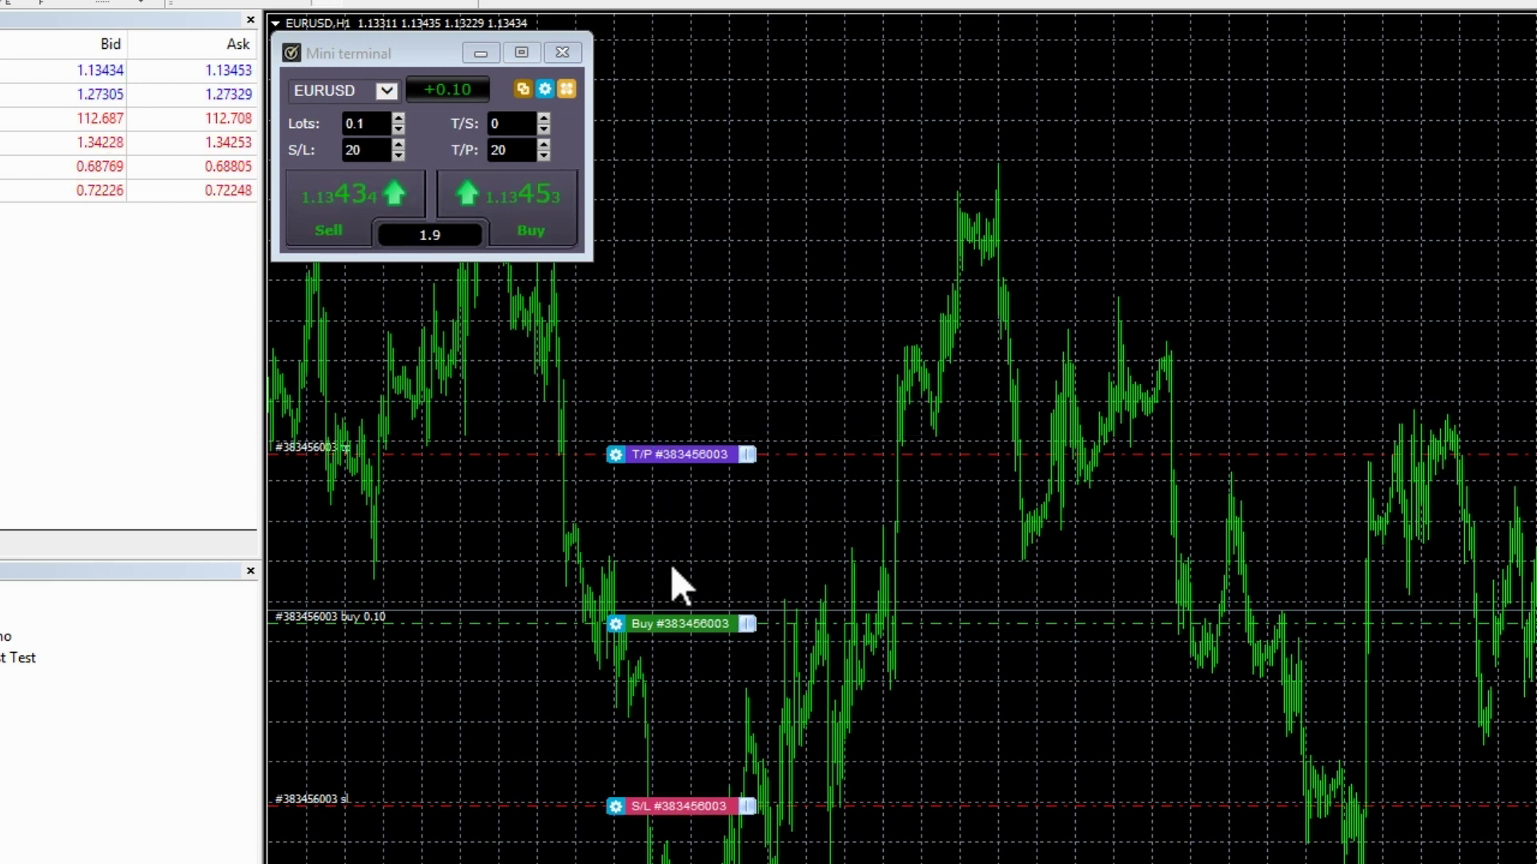
{"action": "mouse_move", "coordinate": [676, 631]}
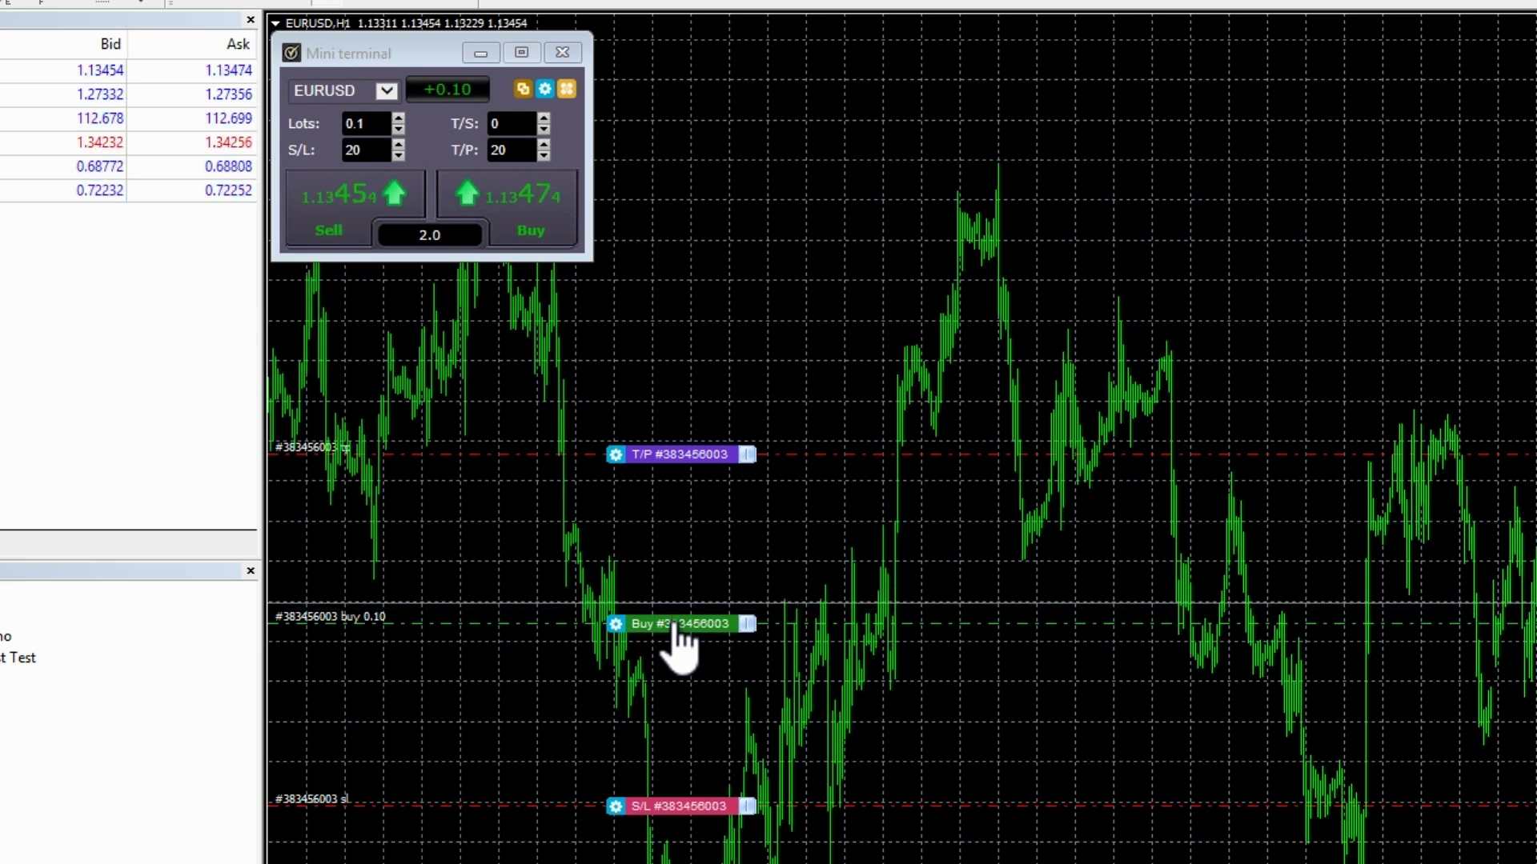
Open the buy order's details and toggle its profit between pips and USD.
{"action": "left_click", "coordinate": [672, 623]}
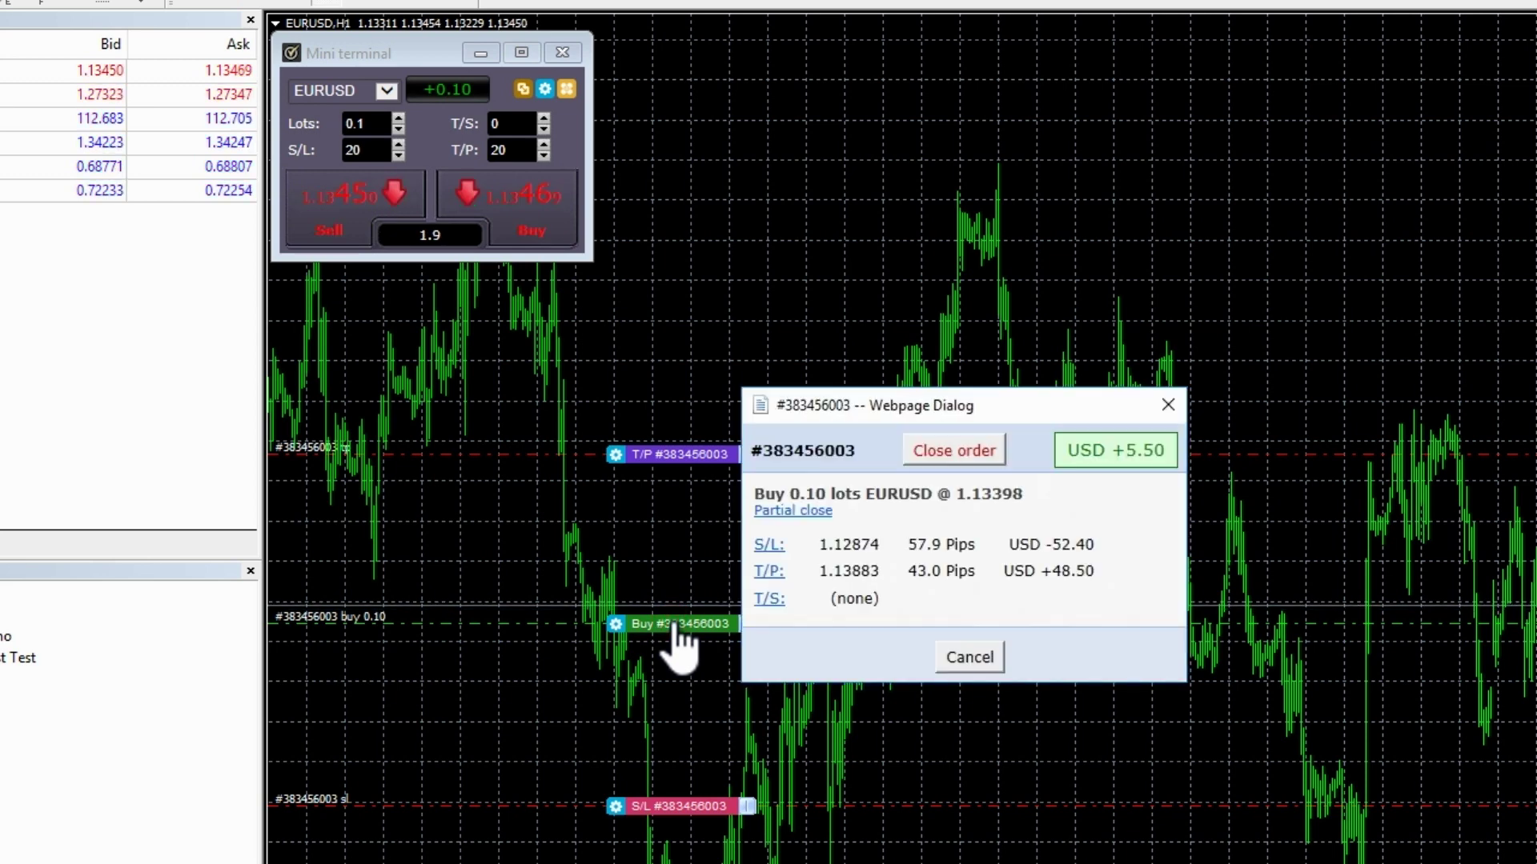
{"action": "left_click", "coordinate": [1108, 452]}
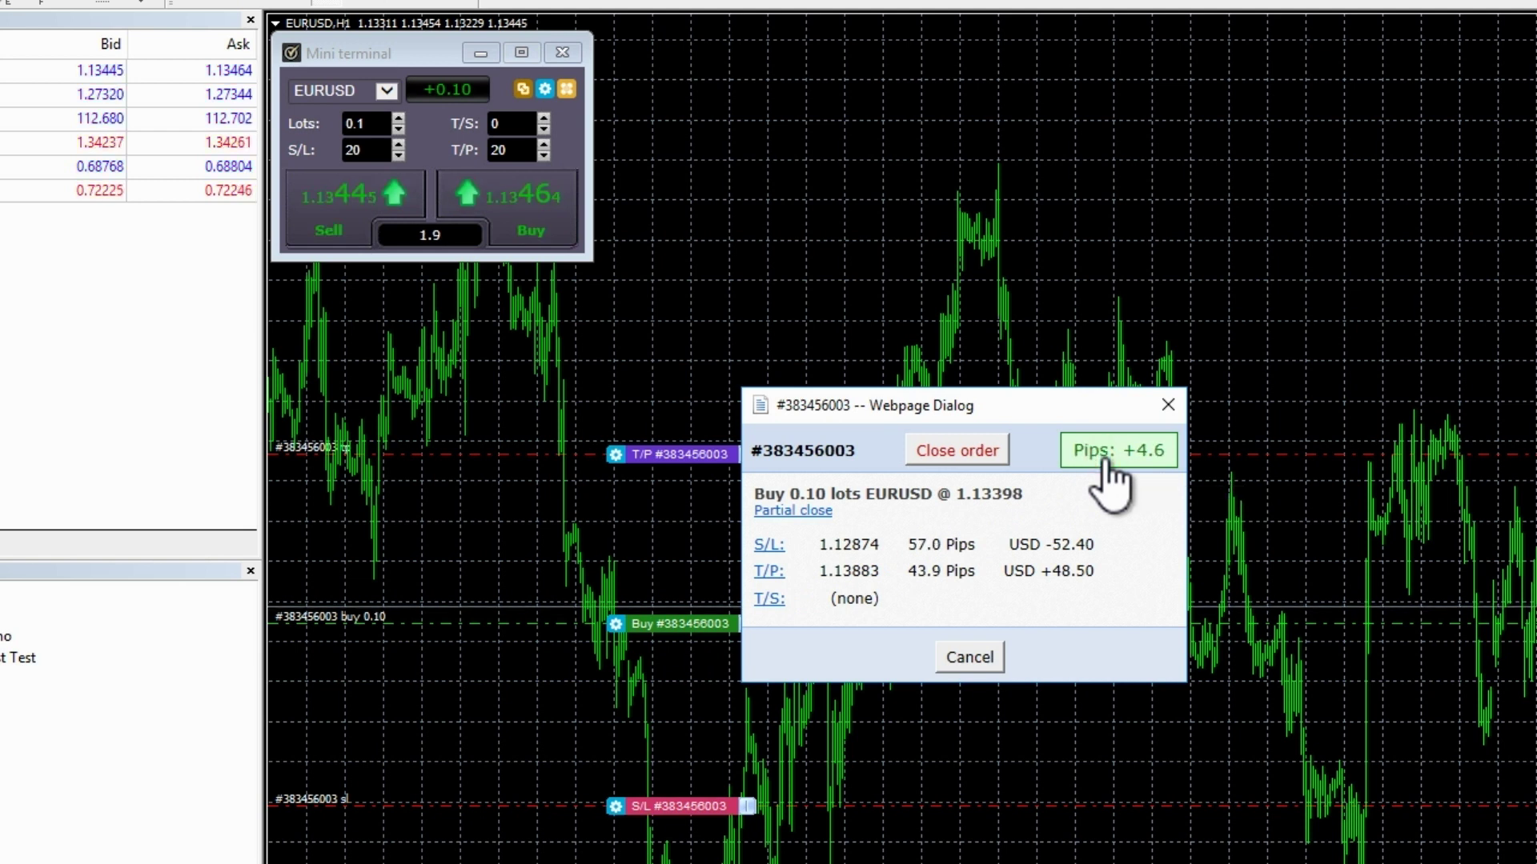
{"action": "left_click", "coordinate": [1107, 460]}
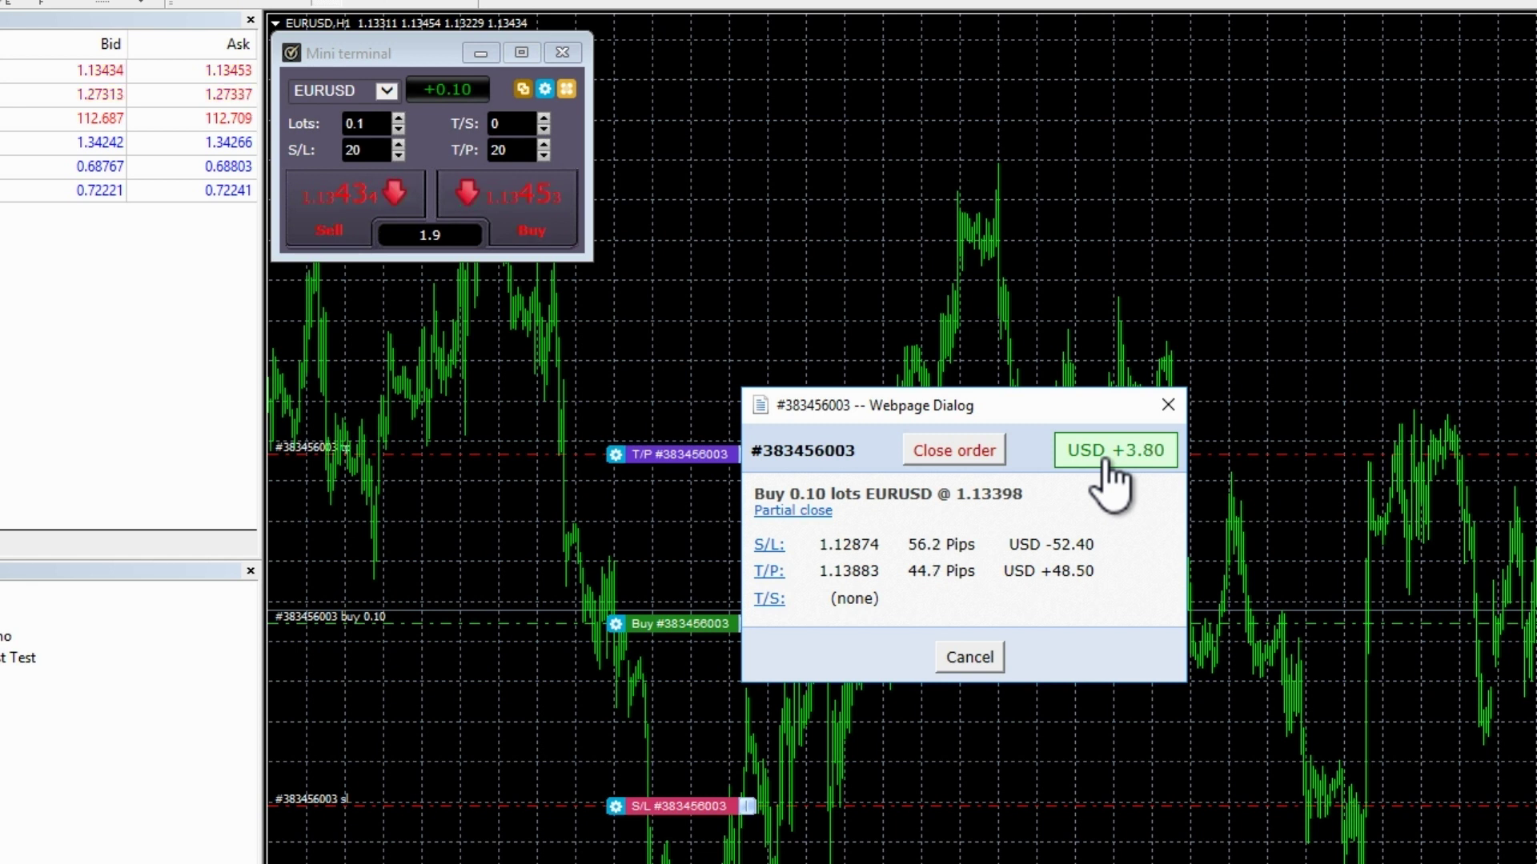
Set the order's stop-loss to 75 pips (1.12696) and close the details window.
{"action": "left_click", "coordinate": [769, 545]}
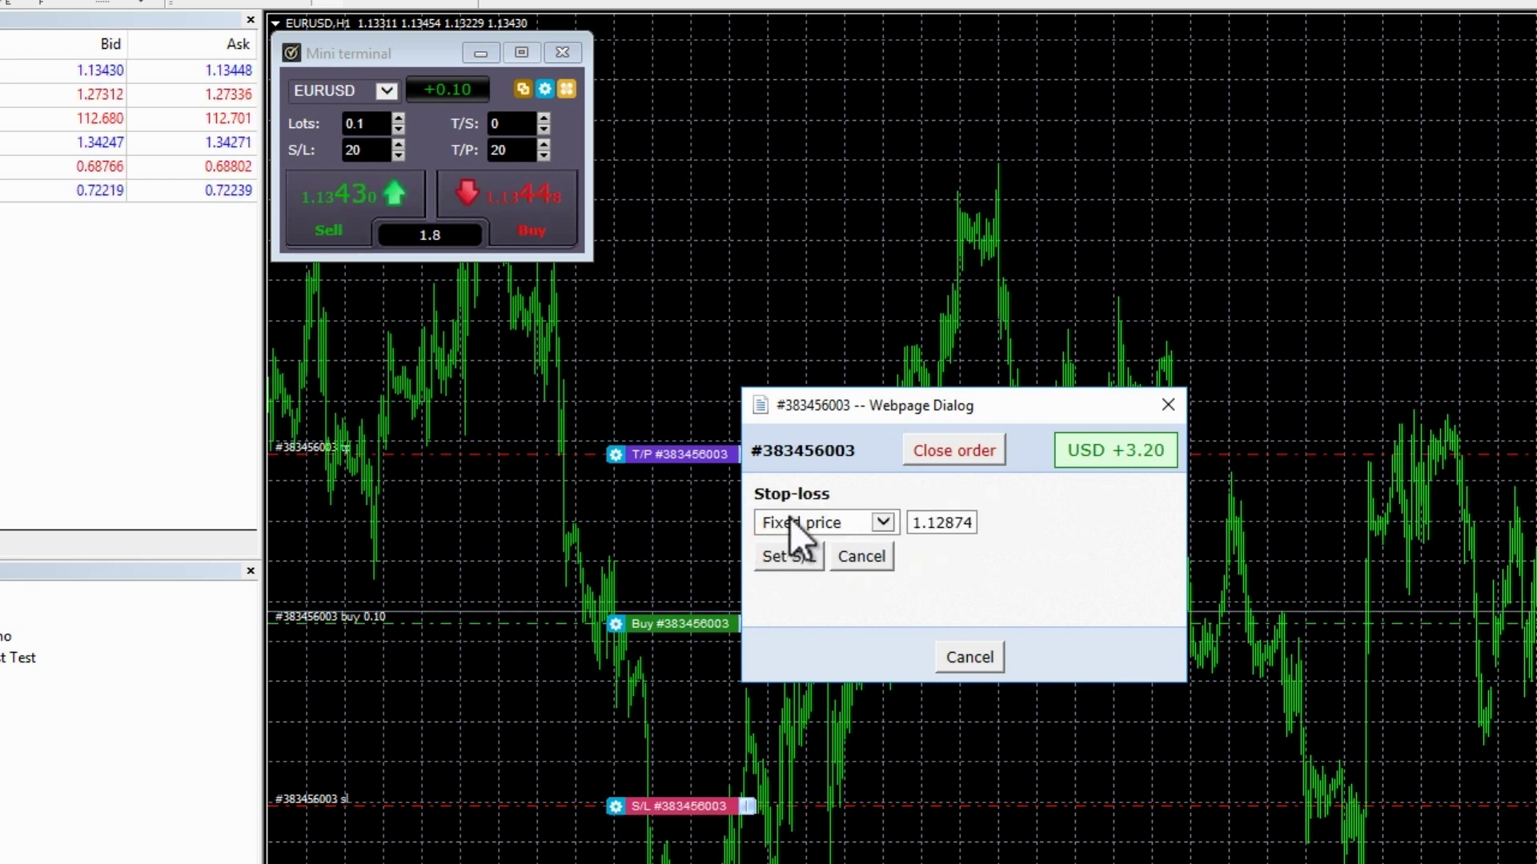
{"action": "left_click", "coordinate": [789, 518]}
{"action": "left_click", "coordinate": [786, 540]}
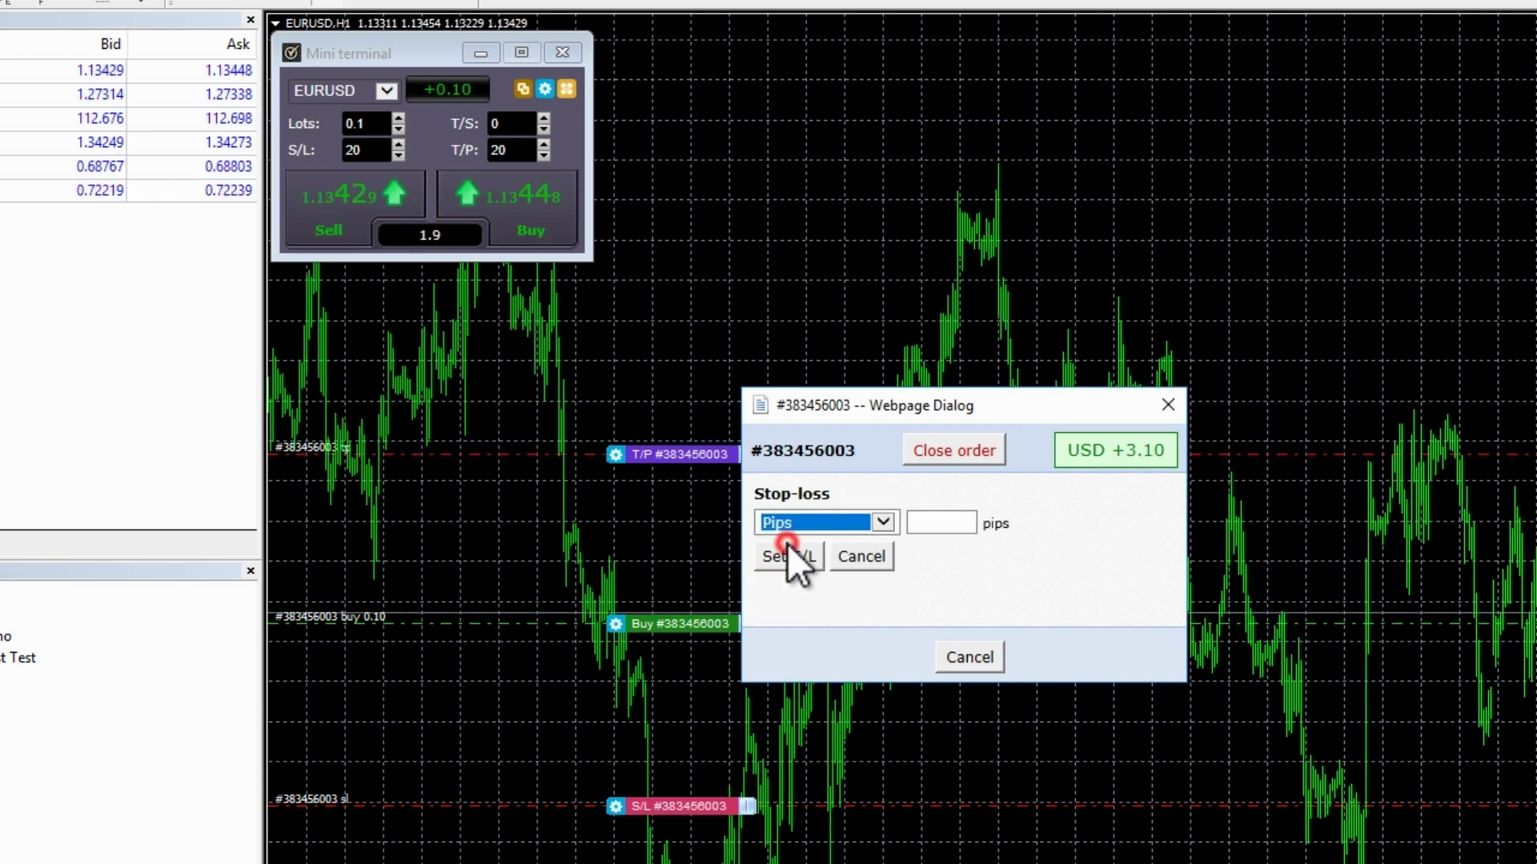
{"action": "left_click", "coordinate": [943, 524]}
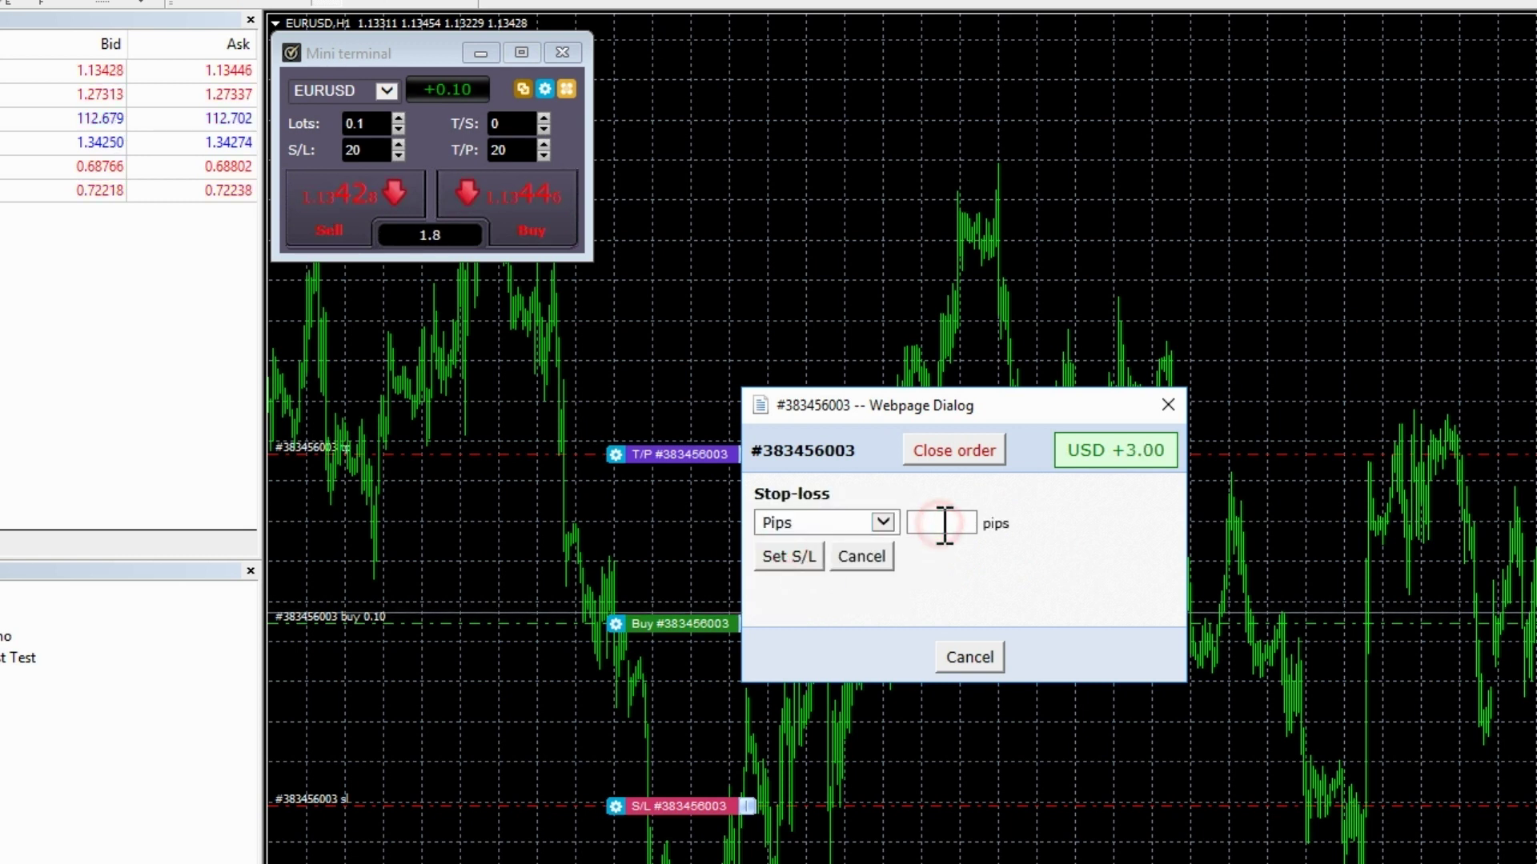
{"action": "type", "text": "75"}
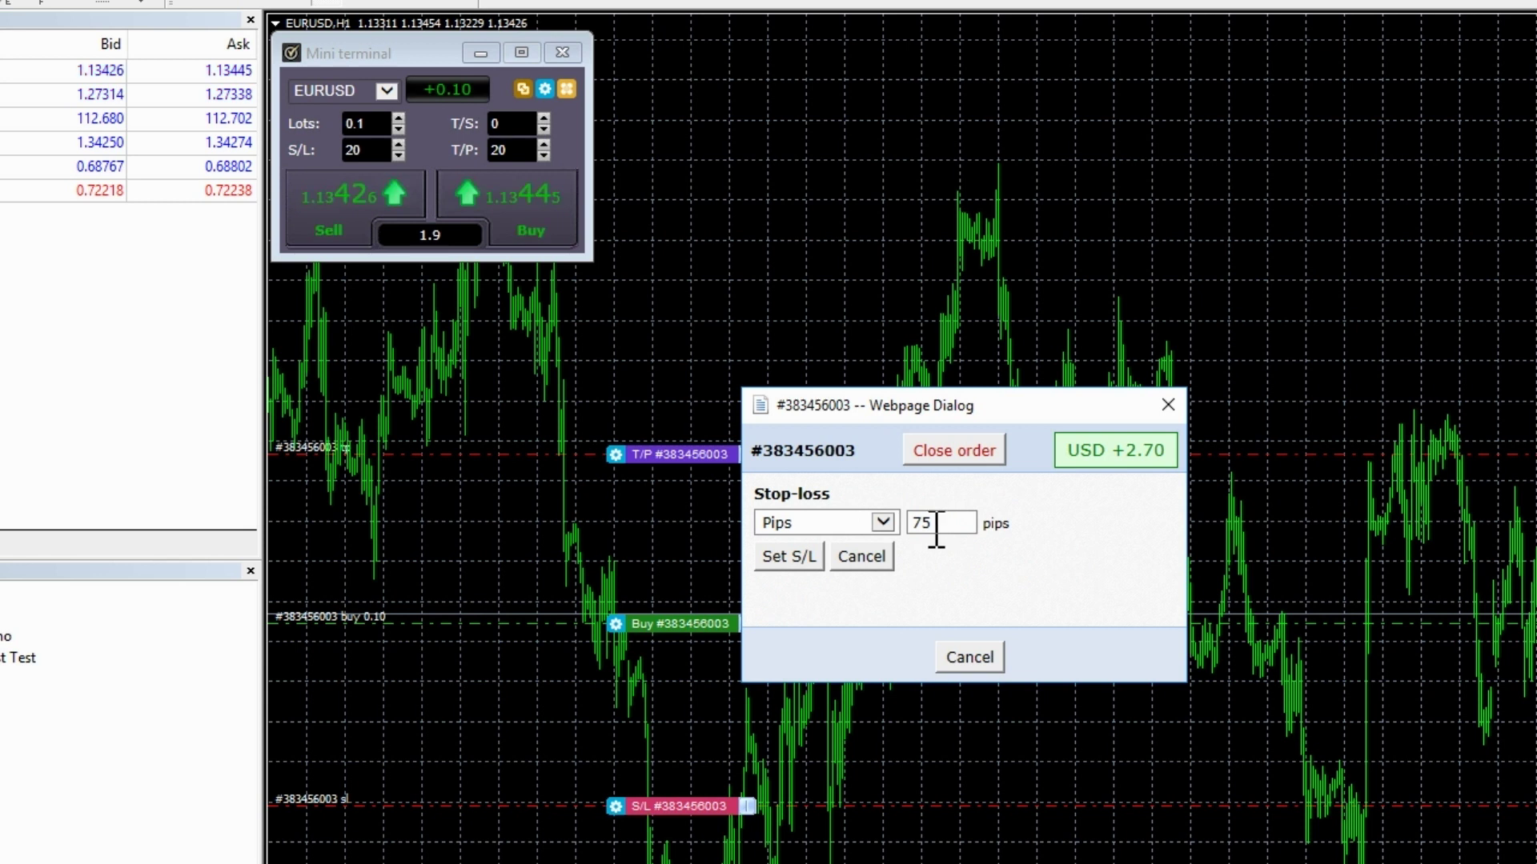
{"action": "left_click", "coordinate": [786, 554]}
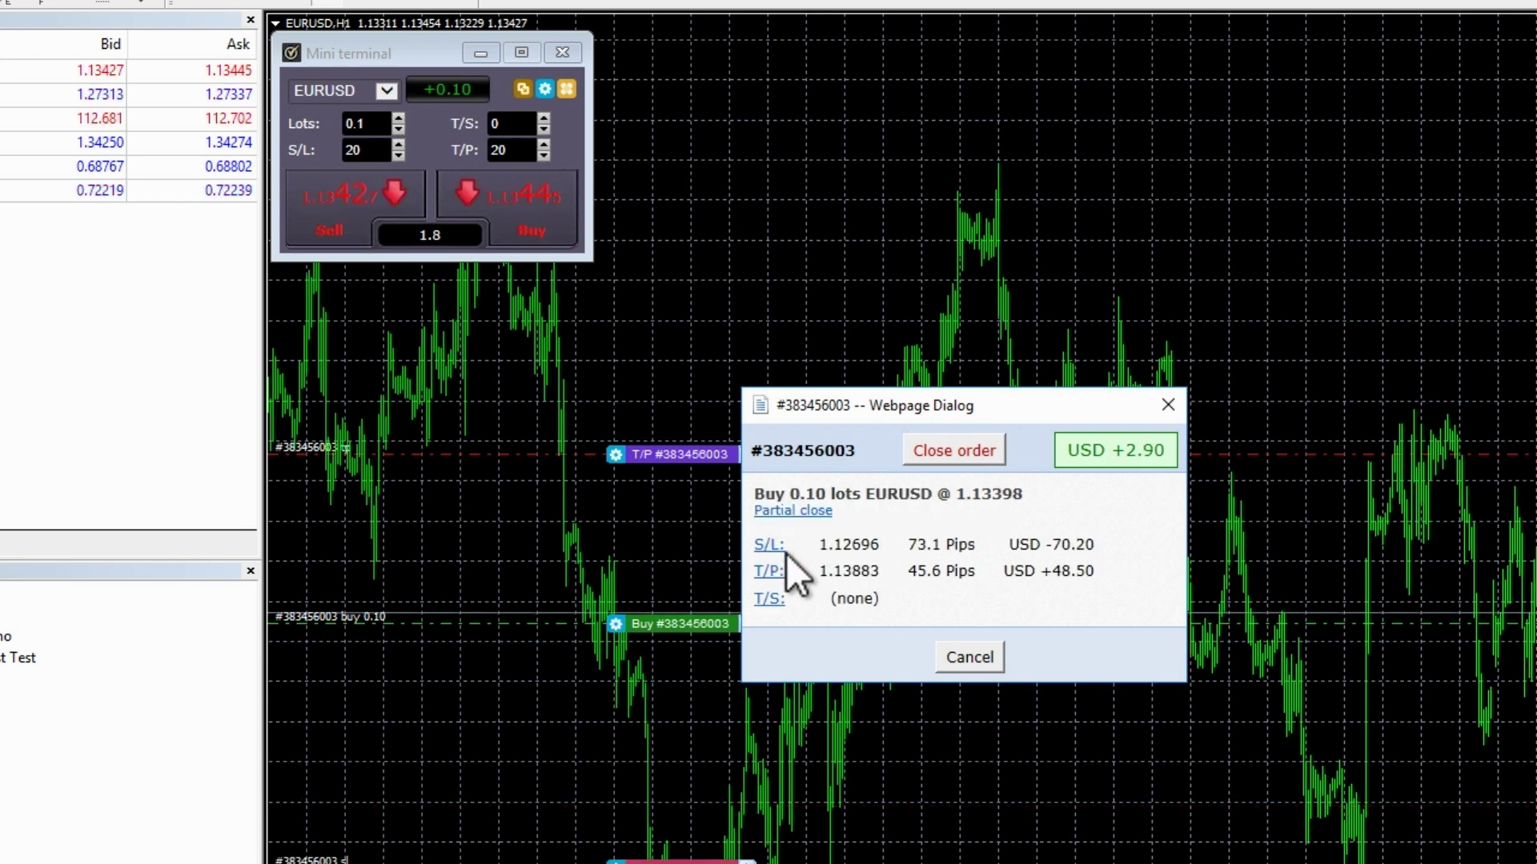
{"action": "left_click", "coordinate": [970, 658]}
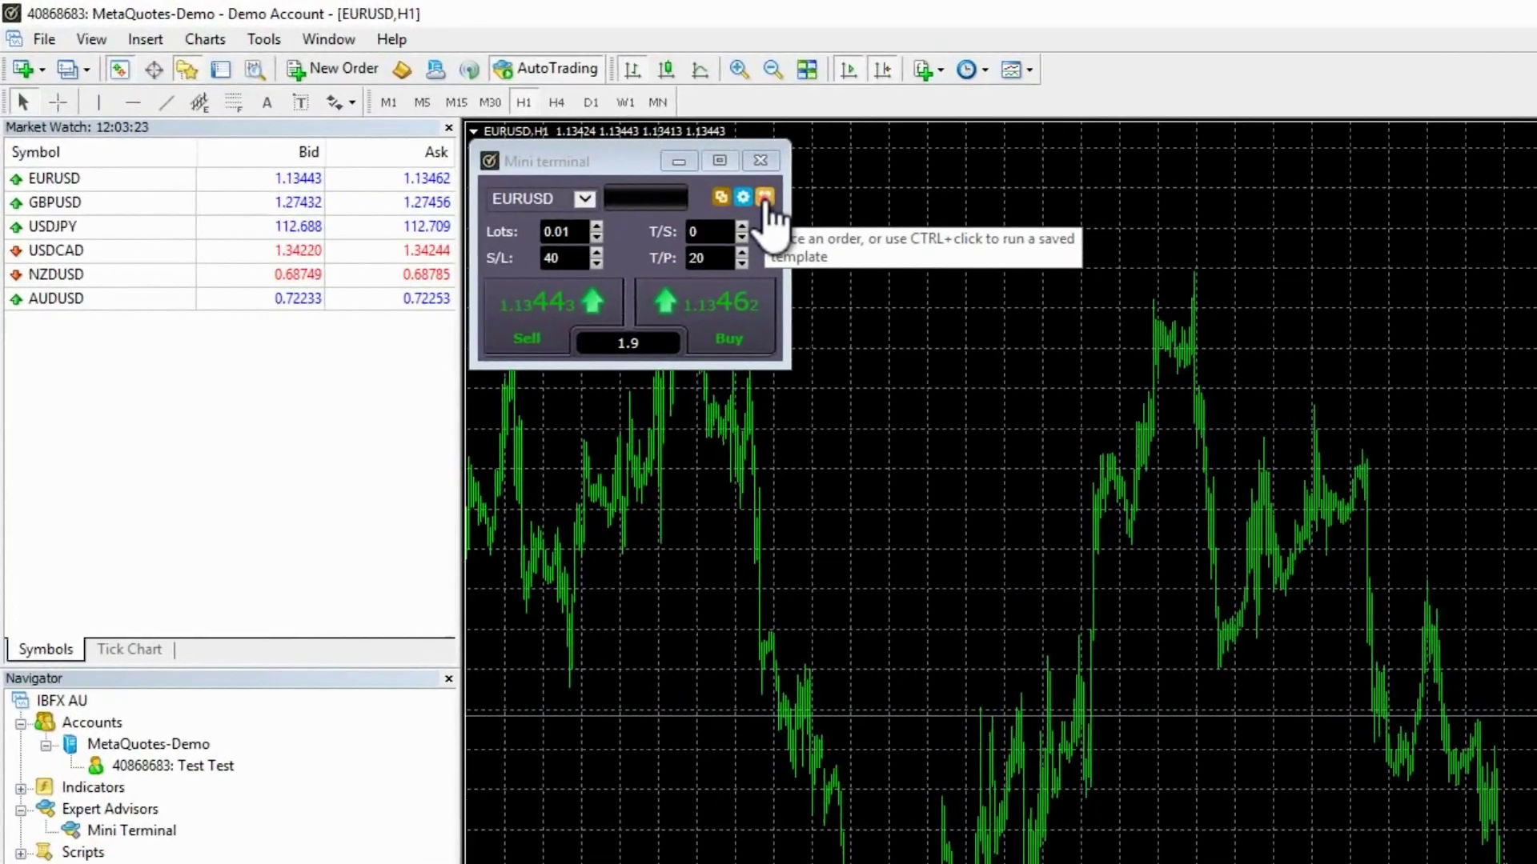
Set up a new OCO breakout order with 20-pip buy stop and sell stop distances.
{"action": "left_click", "coordinate": [765, 199]}
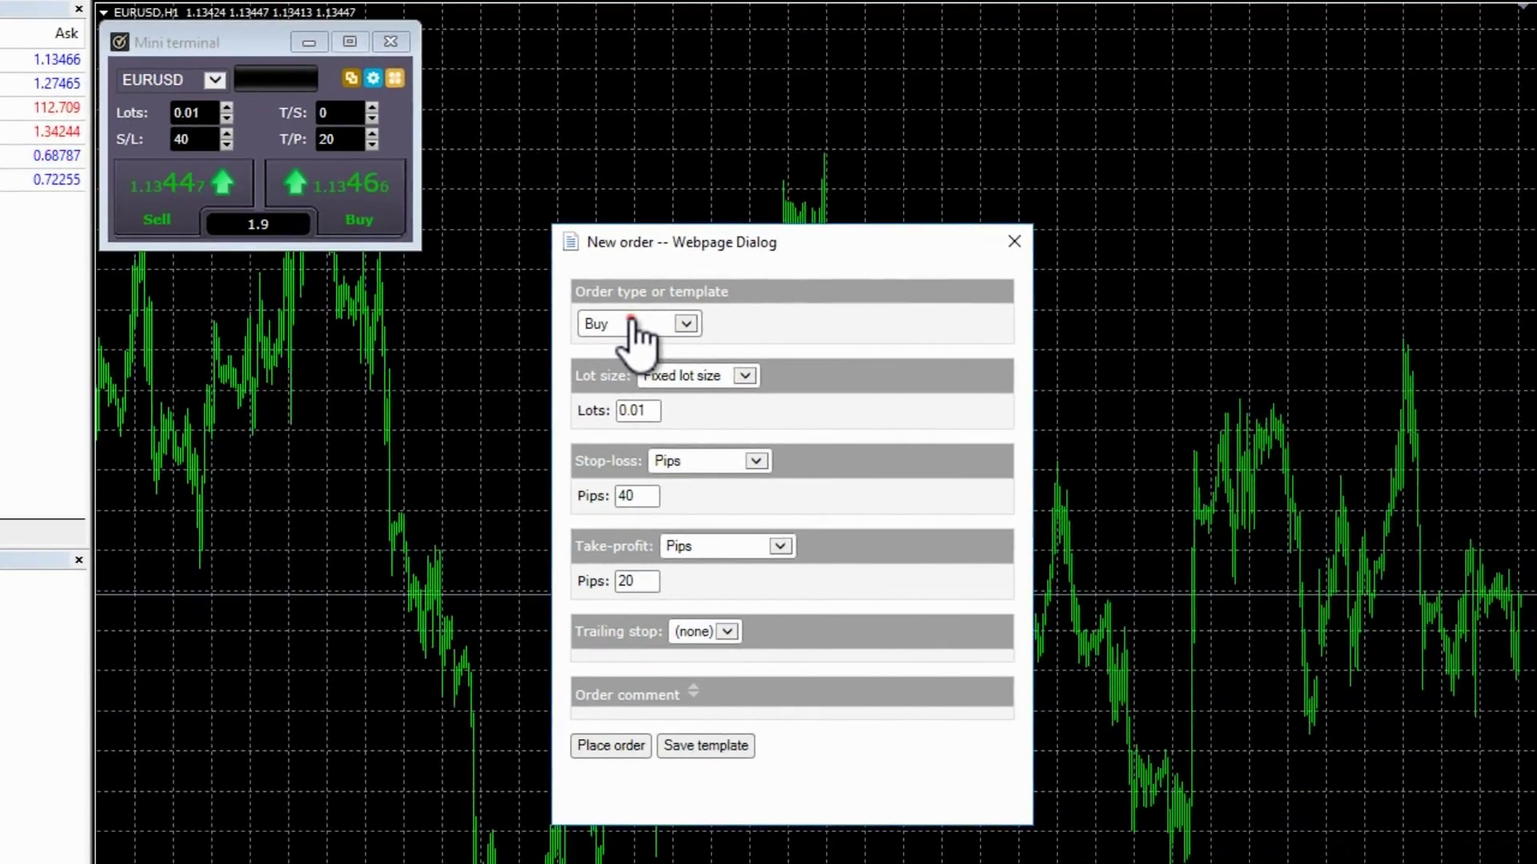
{"action": "left_click", "coordinate": [986, 437]}
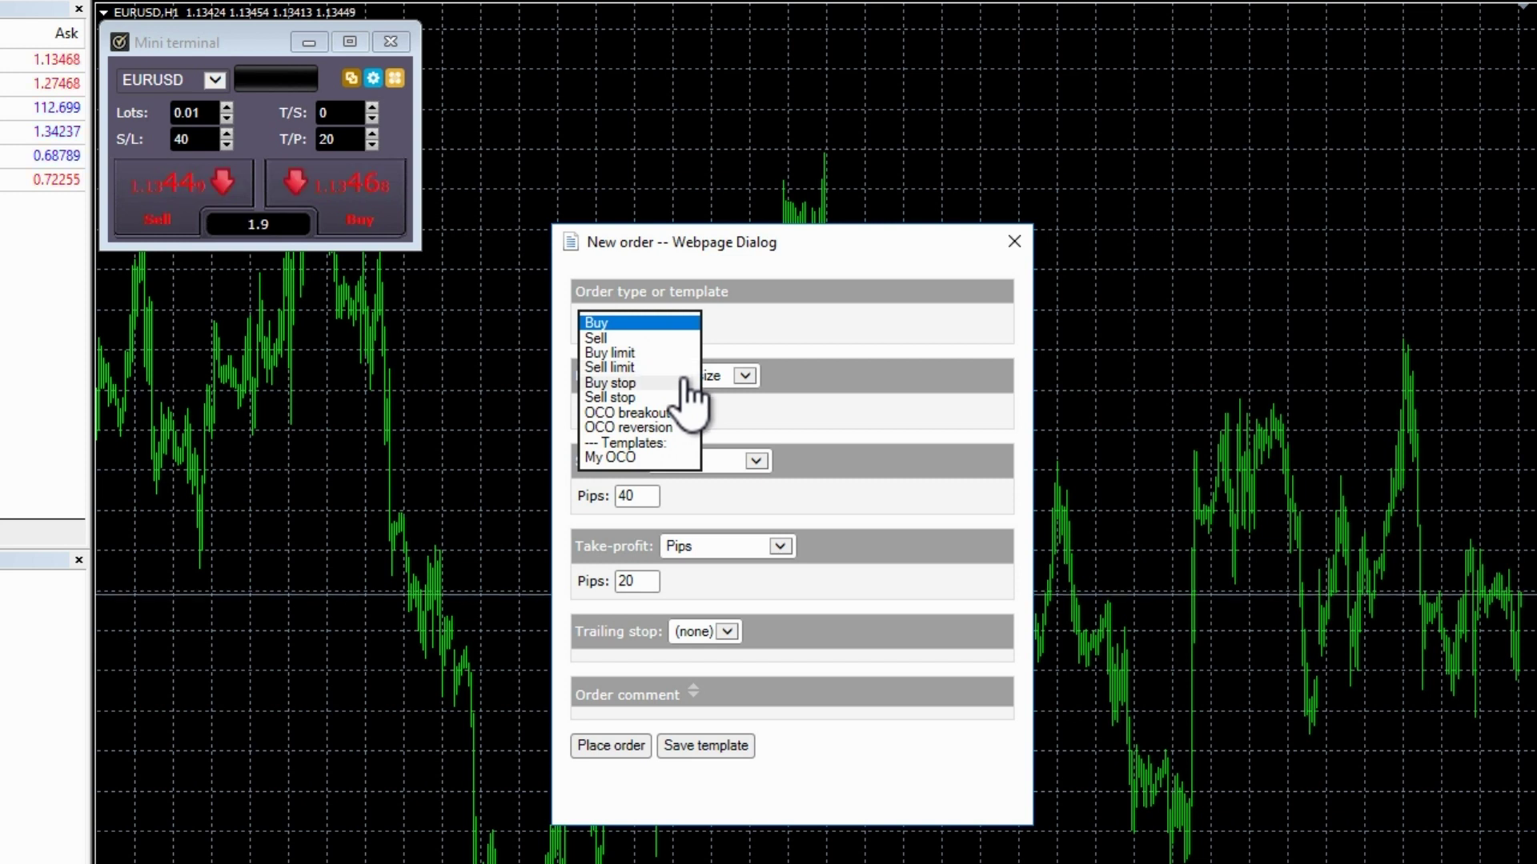
{"action": "left_click", "coordinate": [669, 412]}
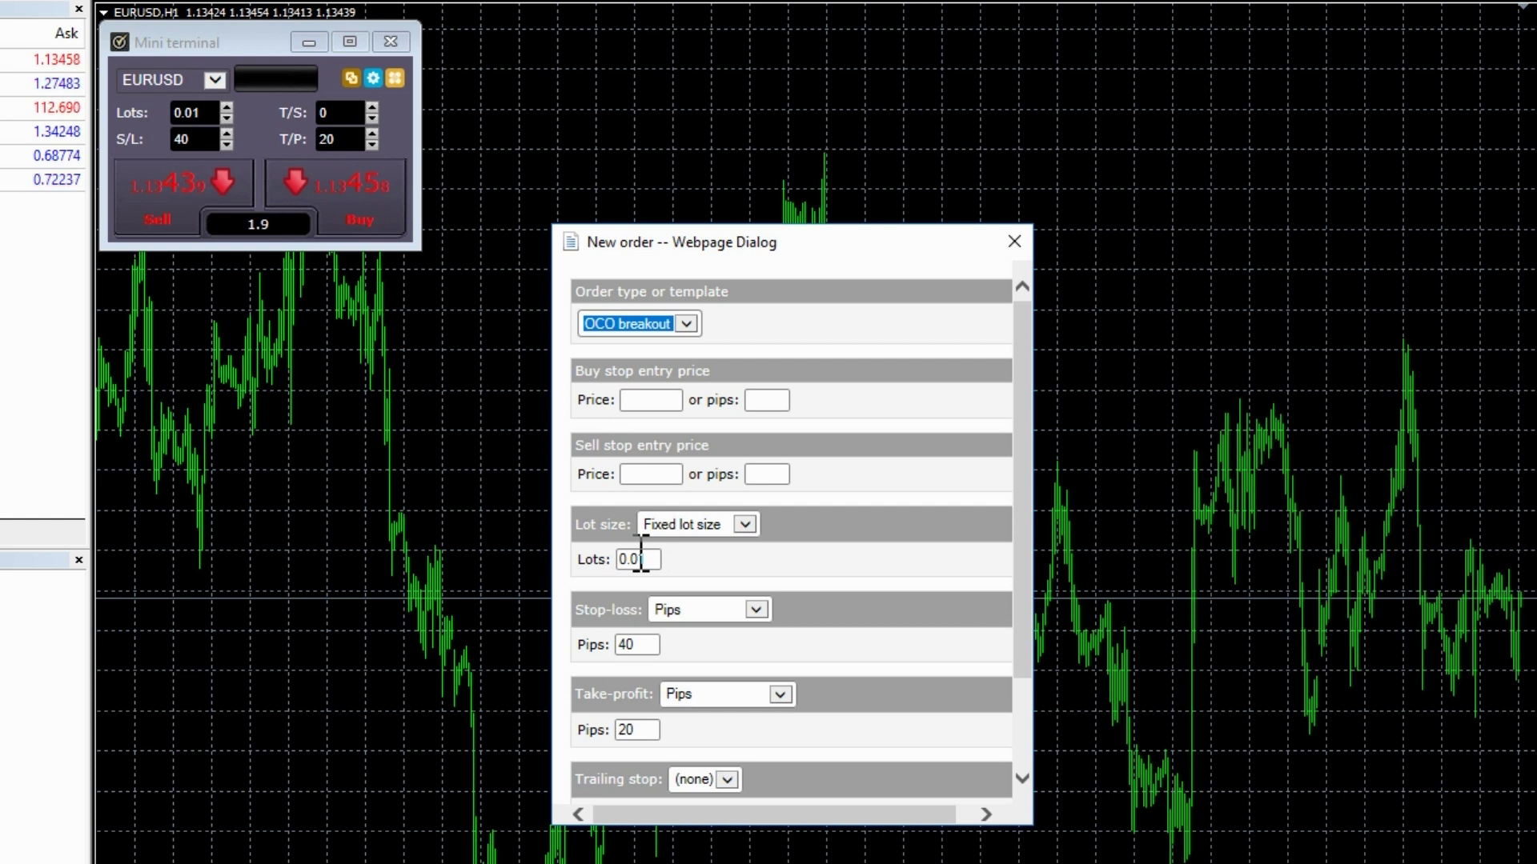
{"action": "left_click", "coordinate": [771, 401]}
{"action": "type", "text": "20"}
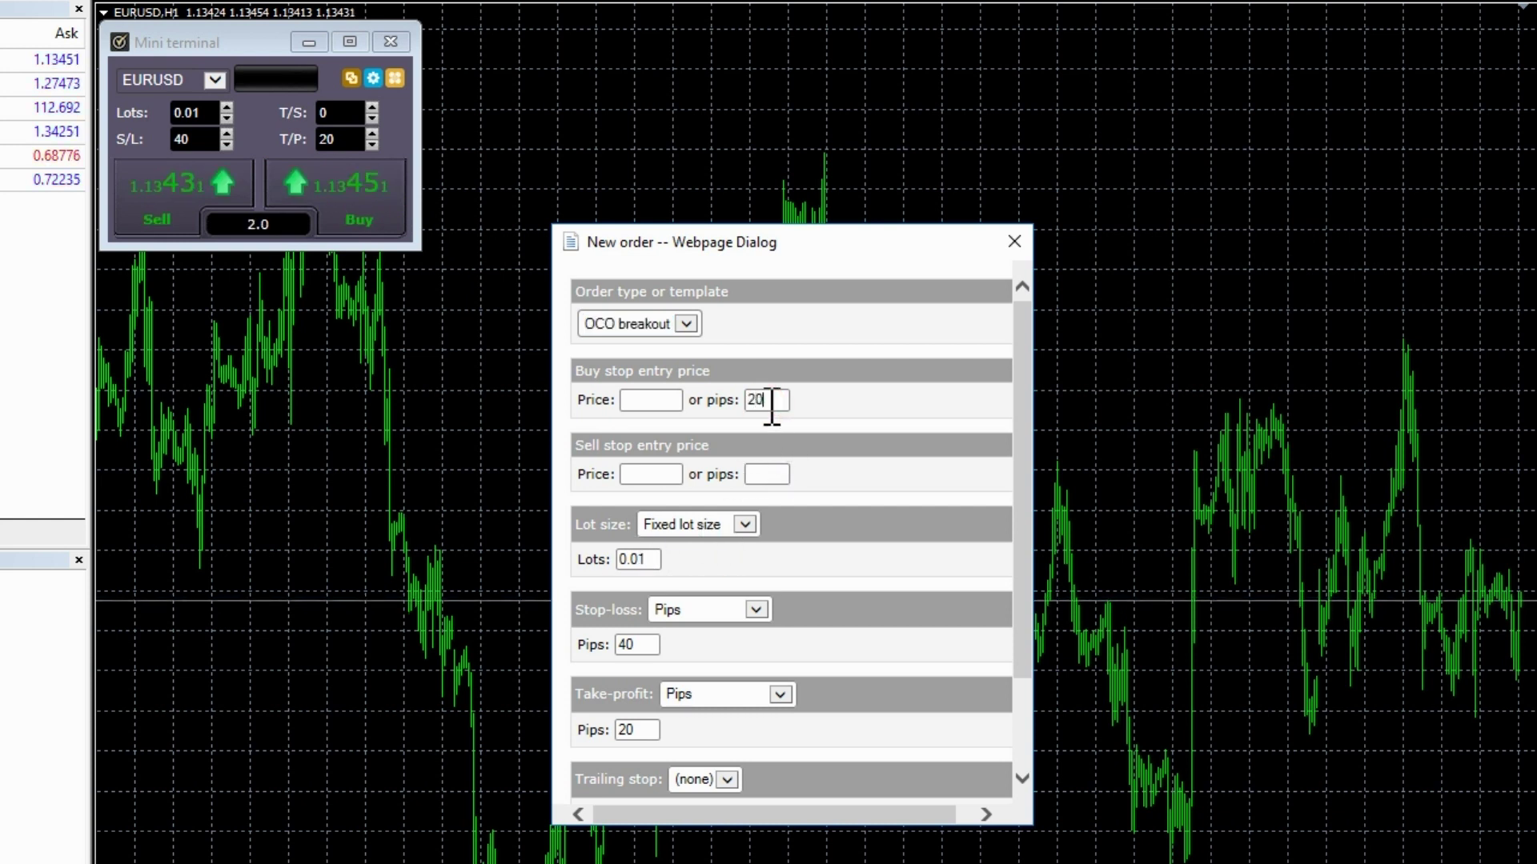
{"action": "left_click", "coordinate": [768, 474]}
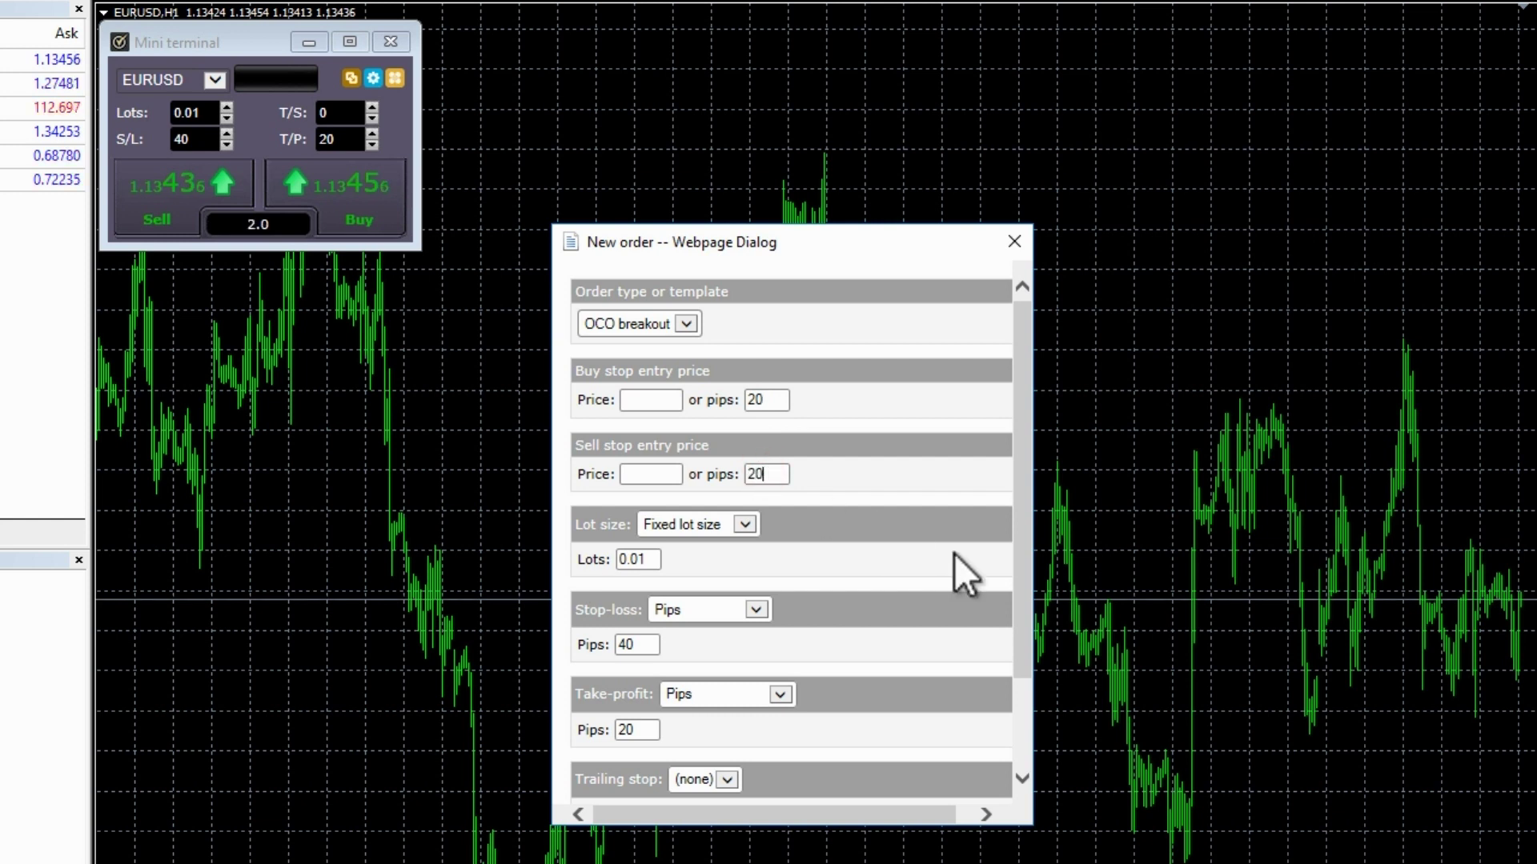
{"action": "left_click", "coordinate": [1021, 697]}
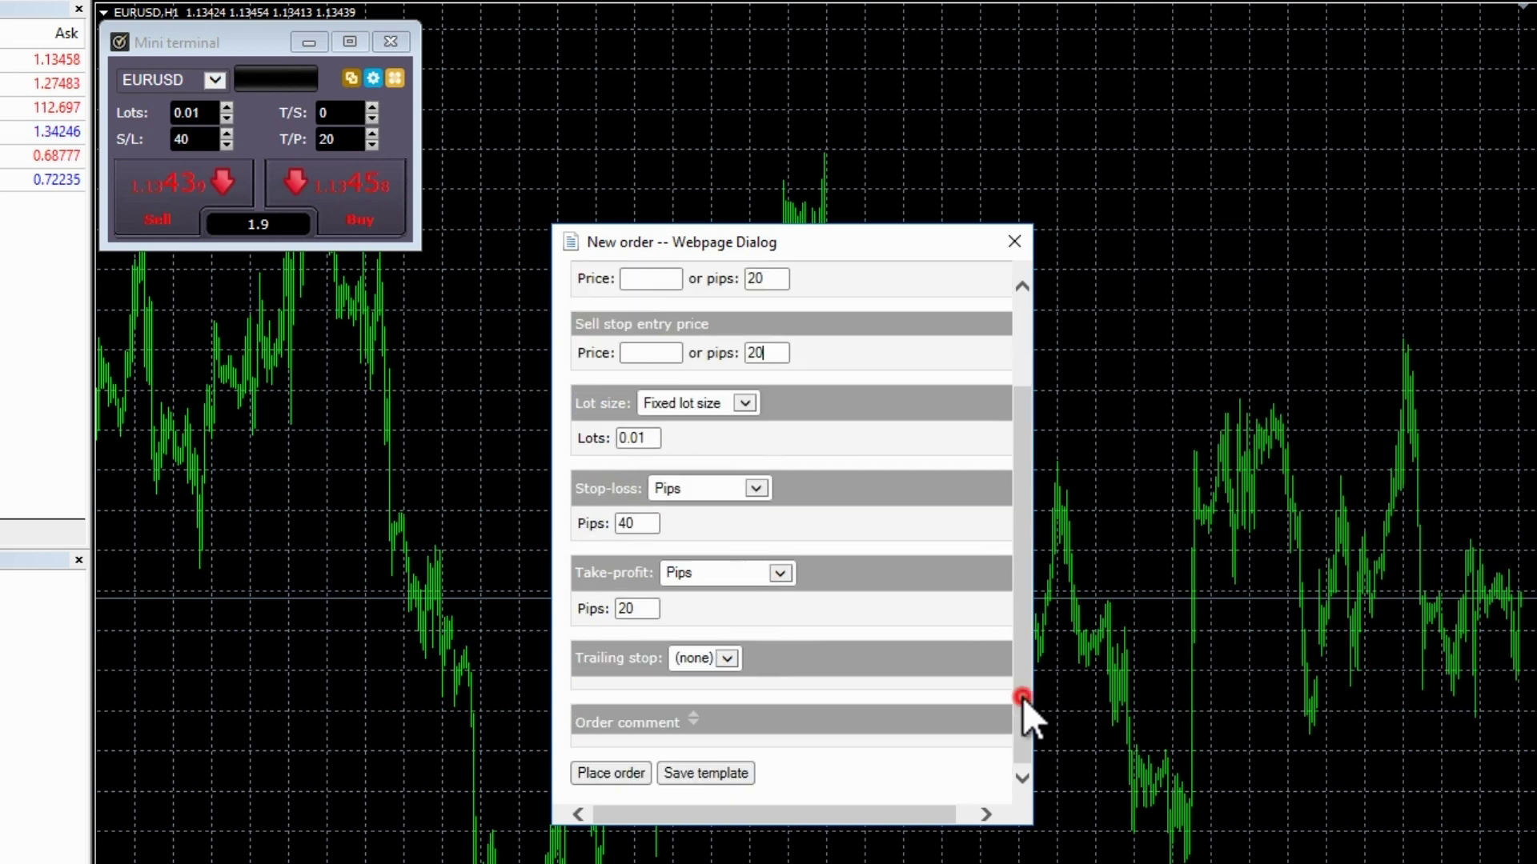
Save the setup as template 'New OCO', confirm, and close the New order dialog.
{"action": "left_click", "coordinate": [724, 773]}
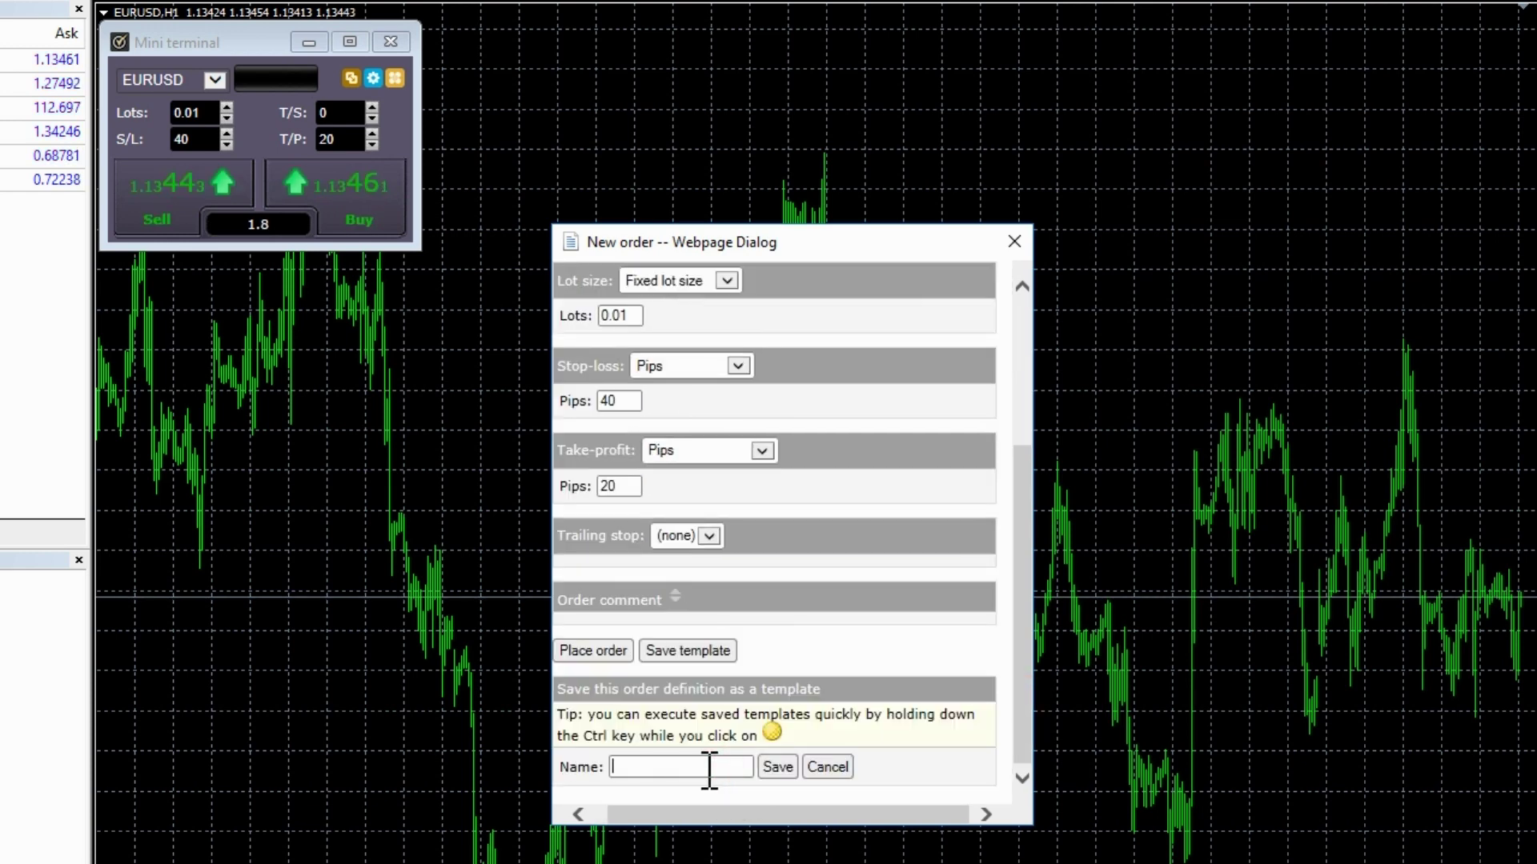
{"action": "type", "text": "New OCO"}
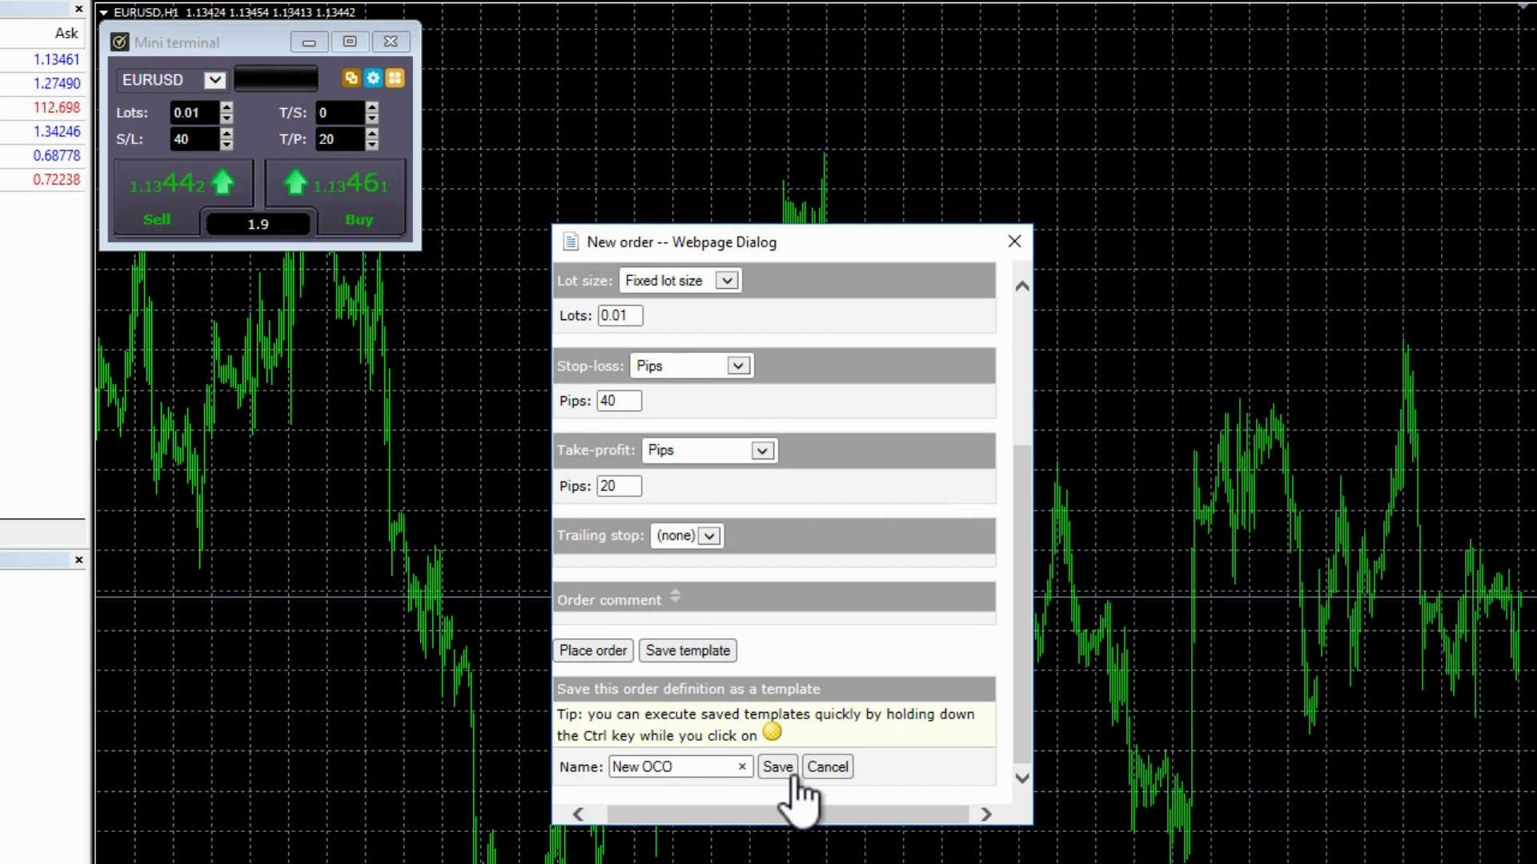
{"action": "left_click", "coordinate": [780, 770]}
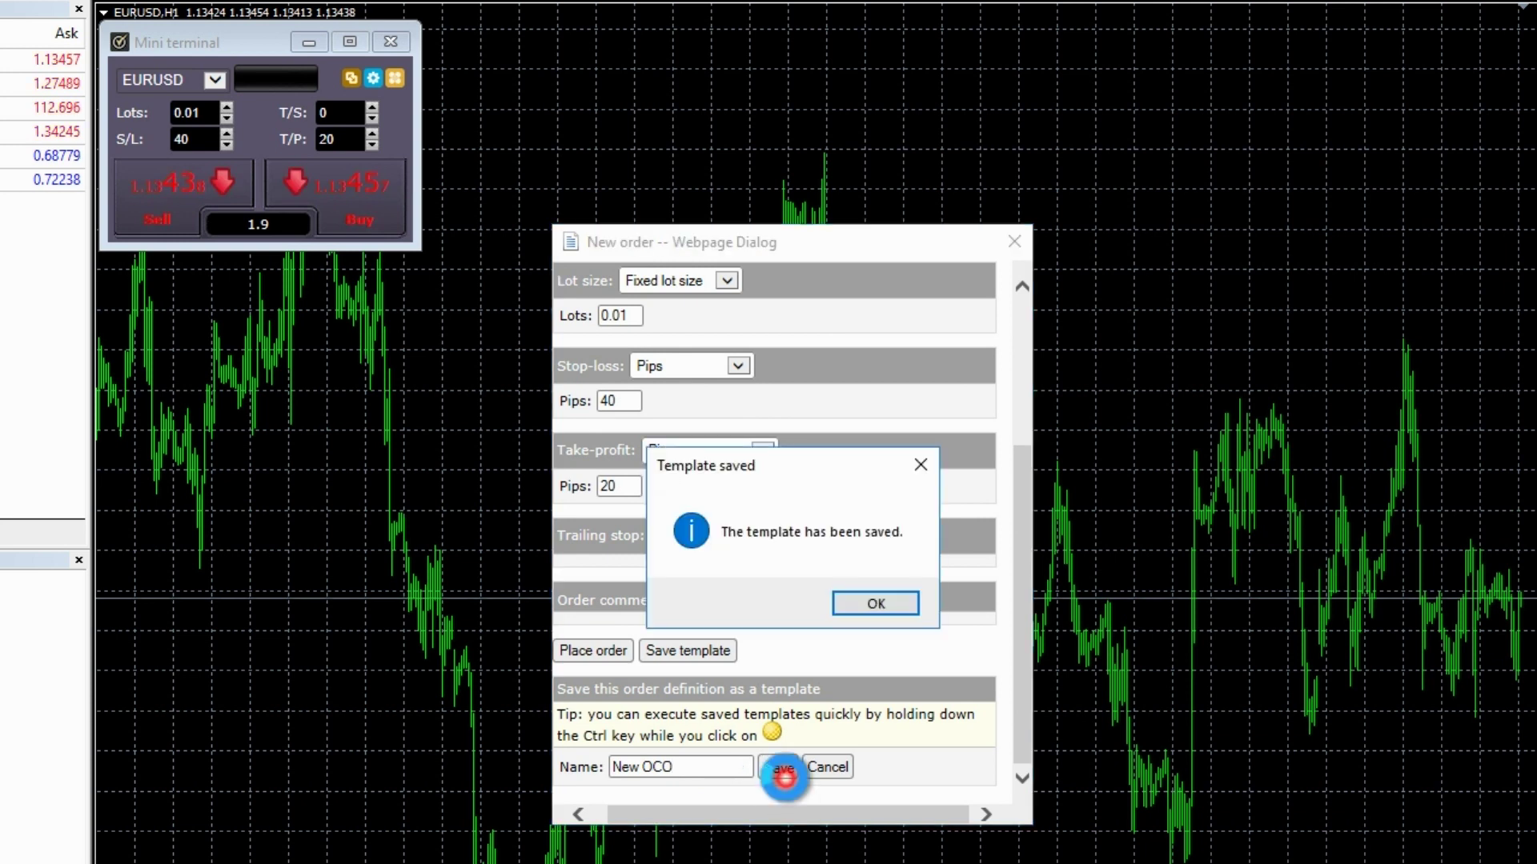
{"action": "left_click", "coordinate": [871, 601]}
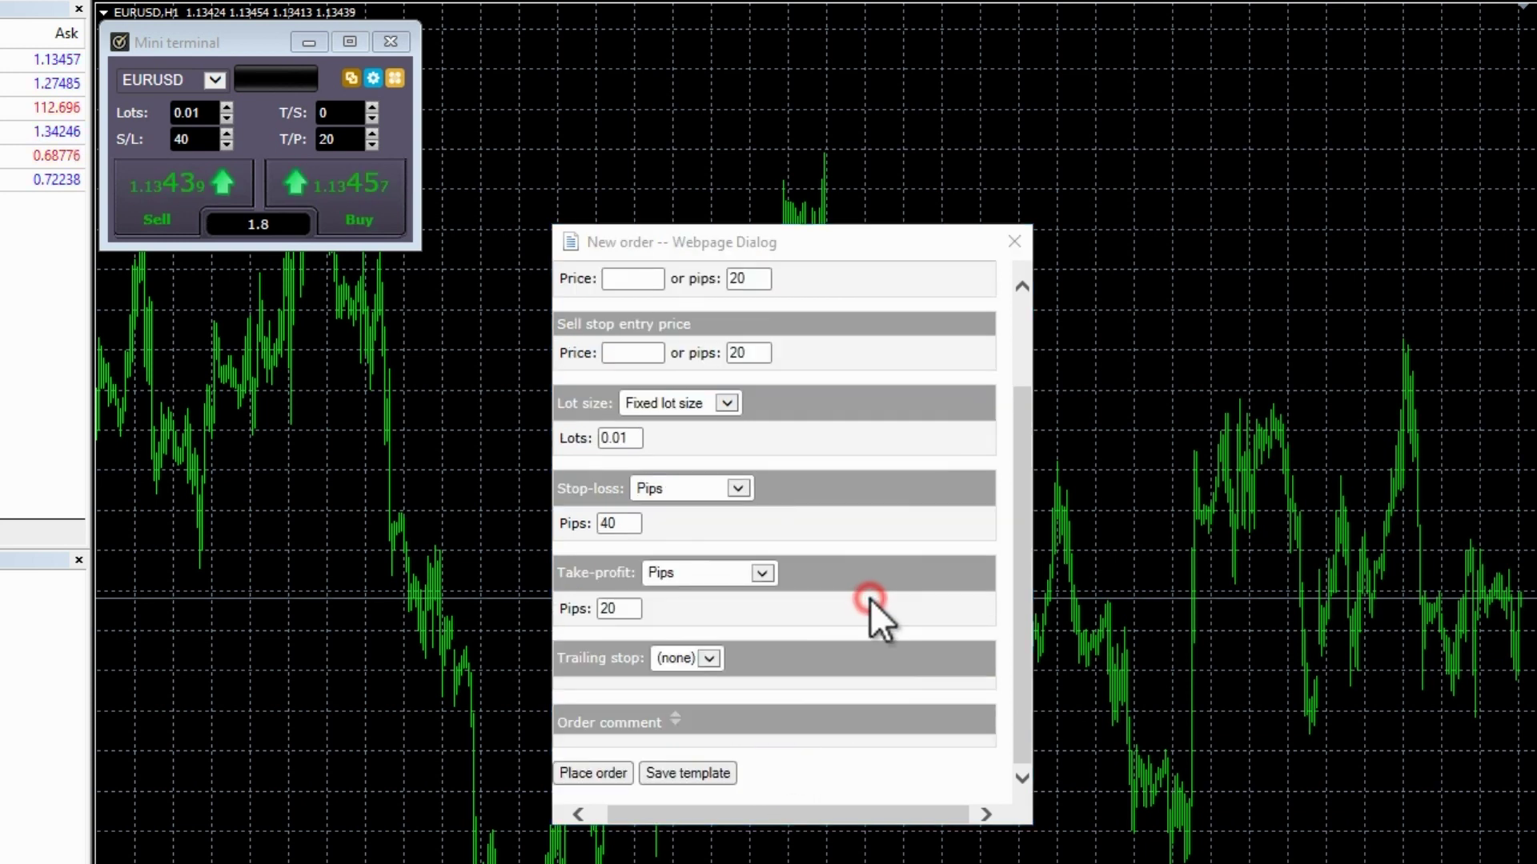
{"action": "left_click", "coordinate": [1014, 241]}
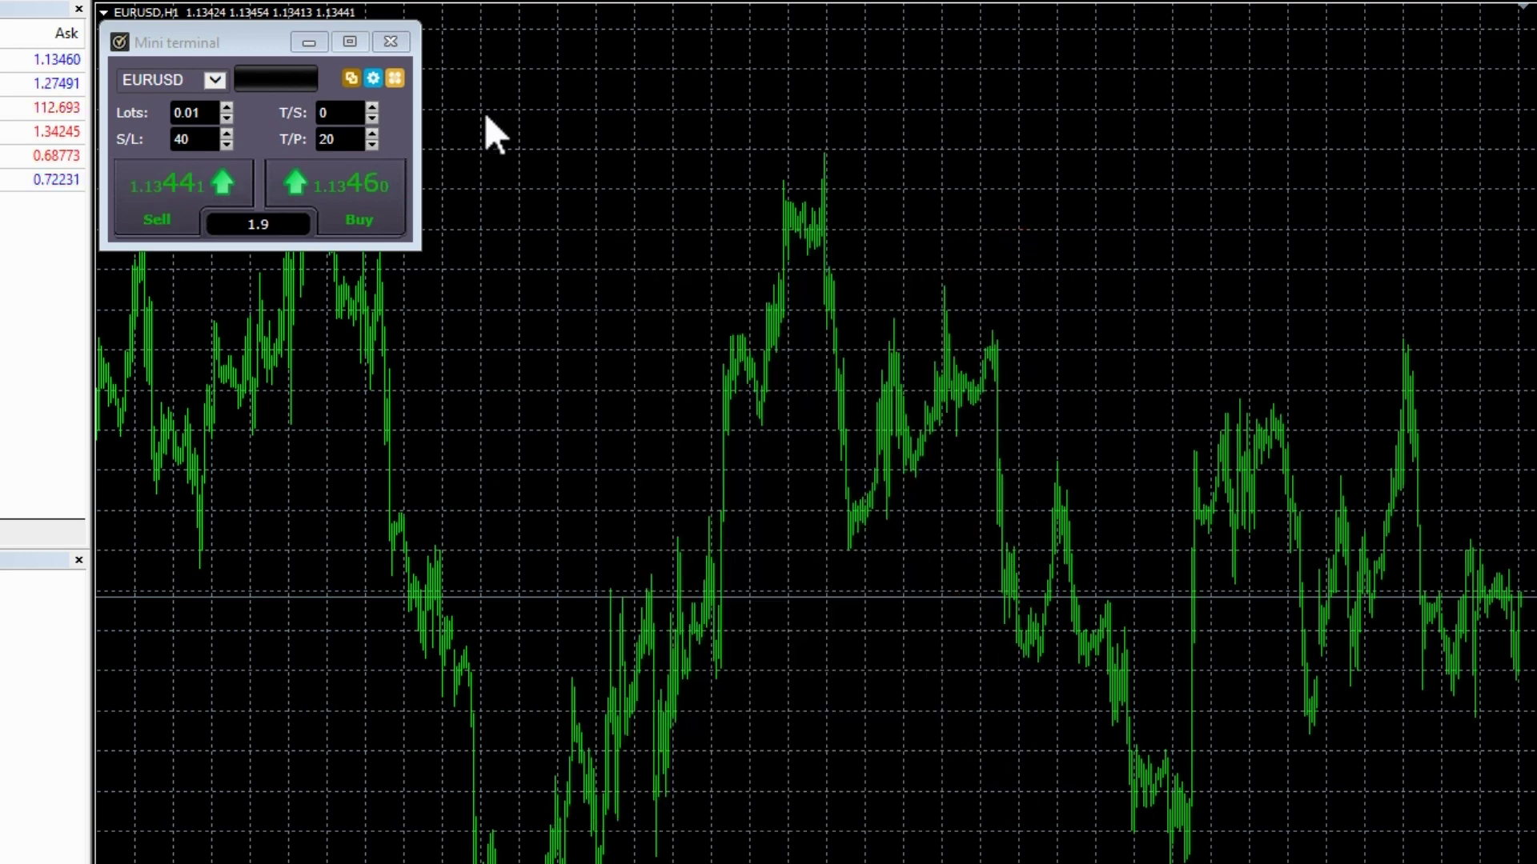
Run the New OCO template and open the order popup at price 1.14407.
{"action": "left_click", "coordinate": [394, 79], "text": "ctrl"}
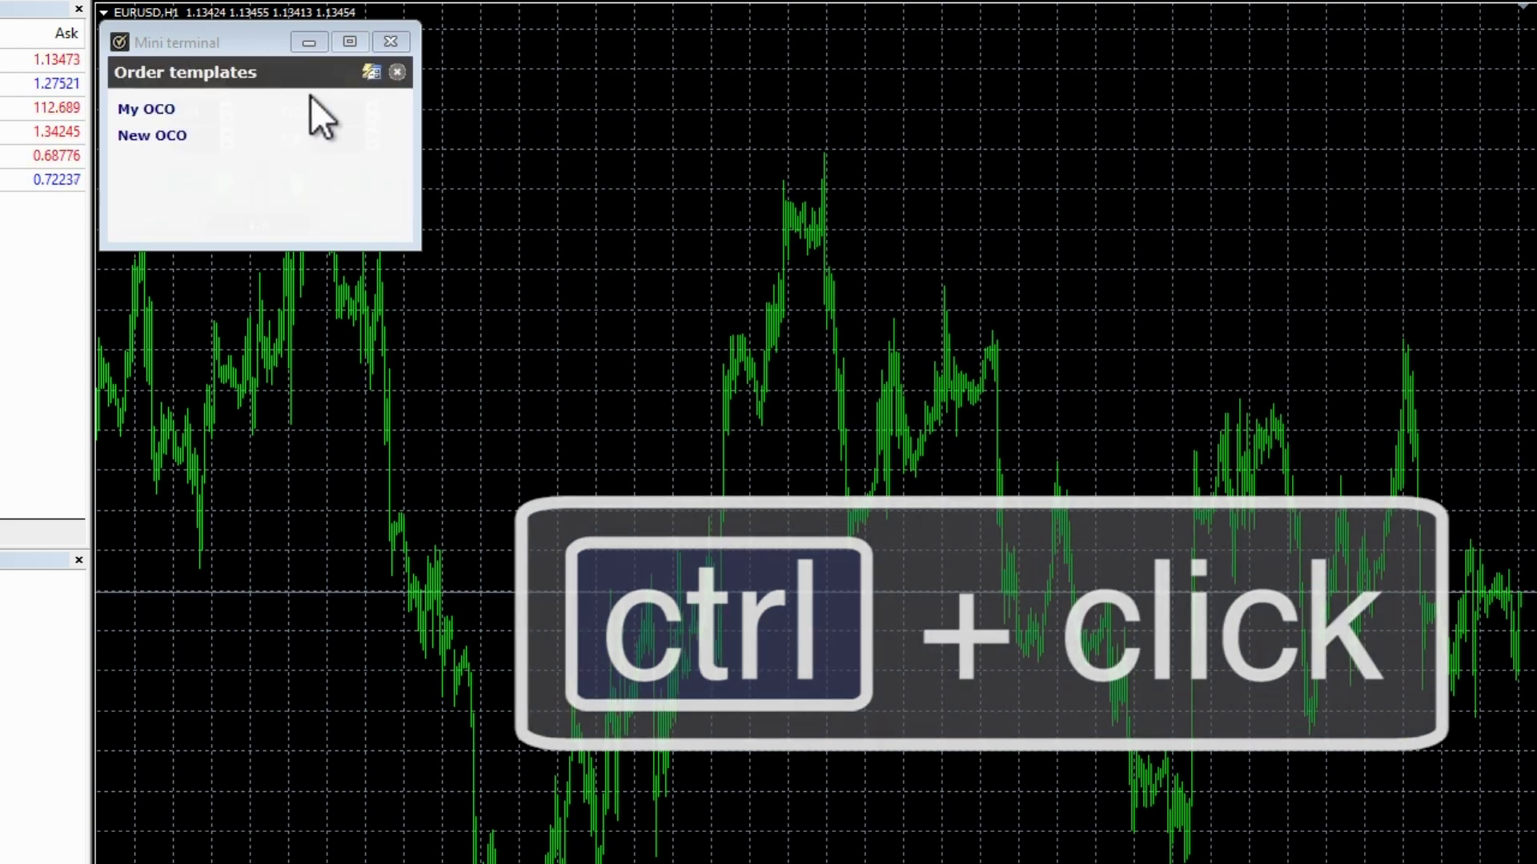
{"action": "left_click", "coordinate": [151, 138]}
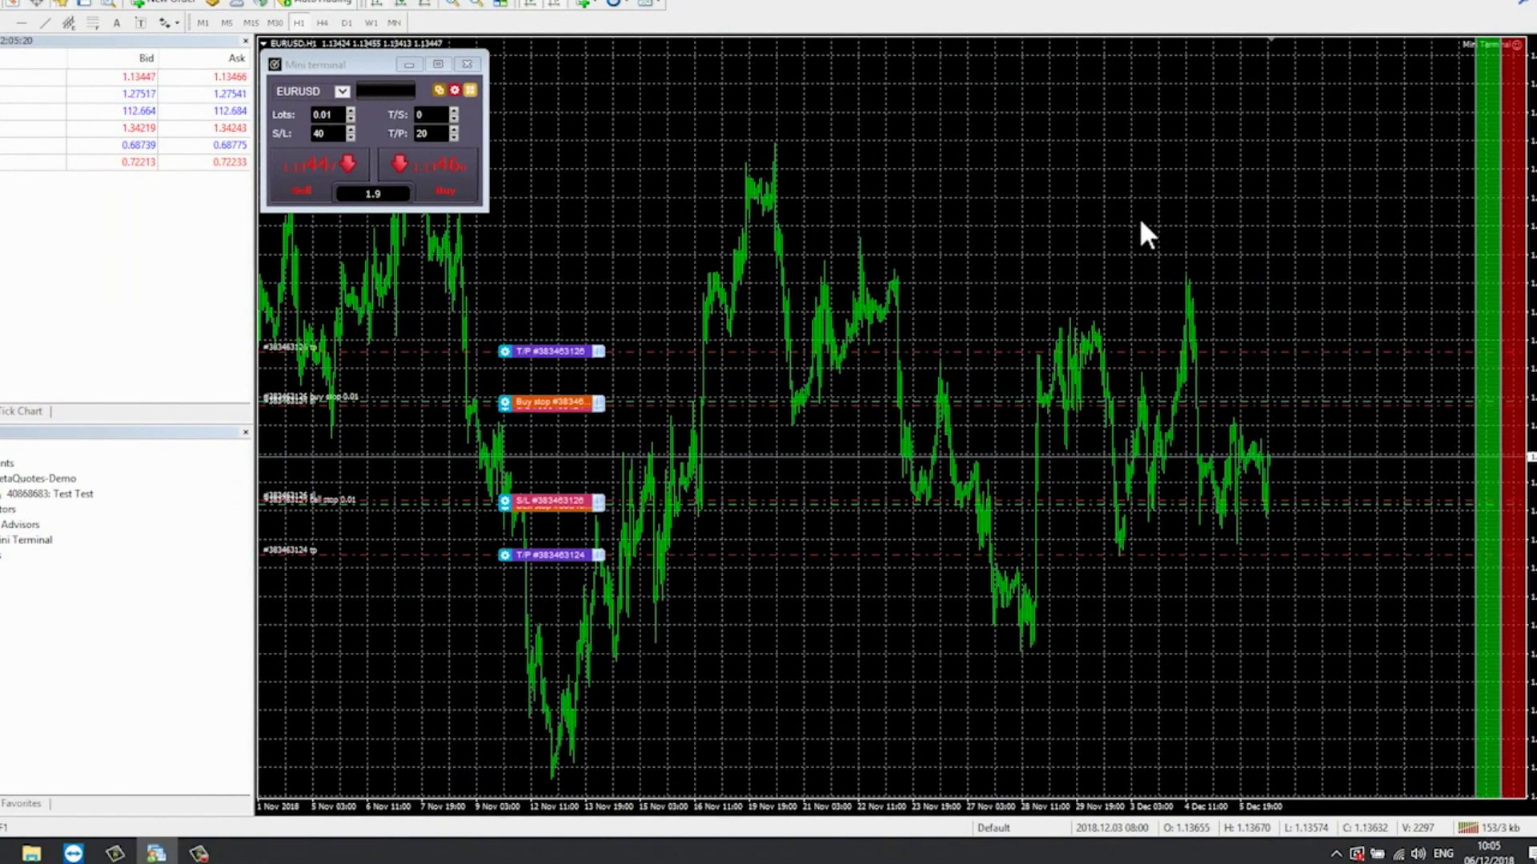
{"action": "left_click", "coordinate": [1140, 222], "text": "ctrl"}
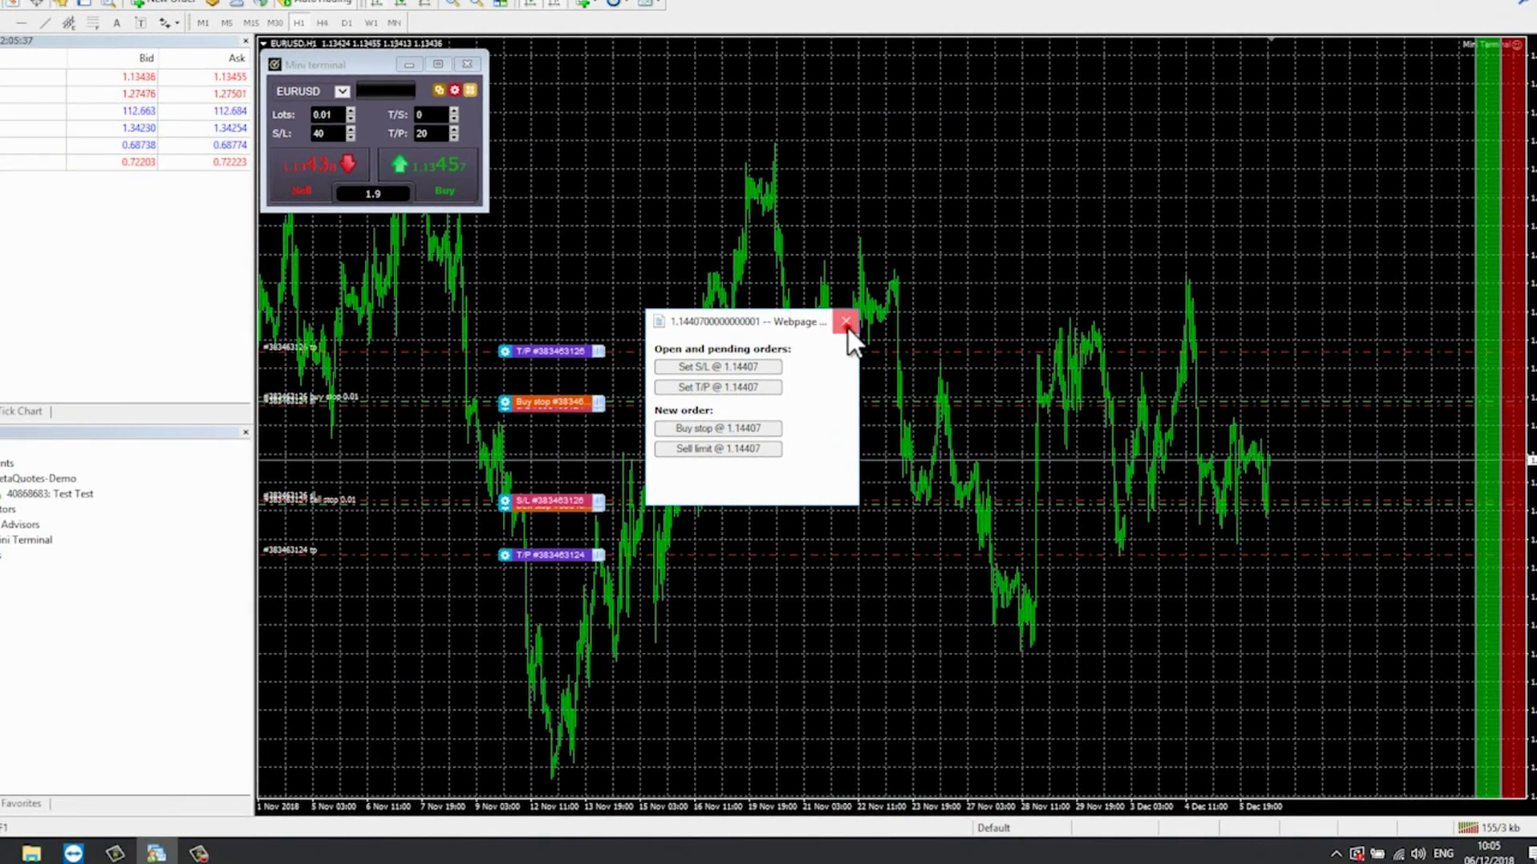
Dismiss the popup and place a 0.01-lot sell stop at 1.12634 from the chart's order menu.
{"action": "left_click", "coordinate": [845, 322]}
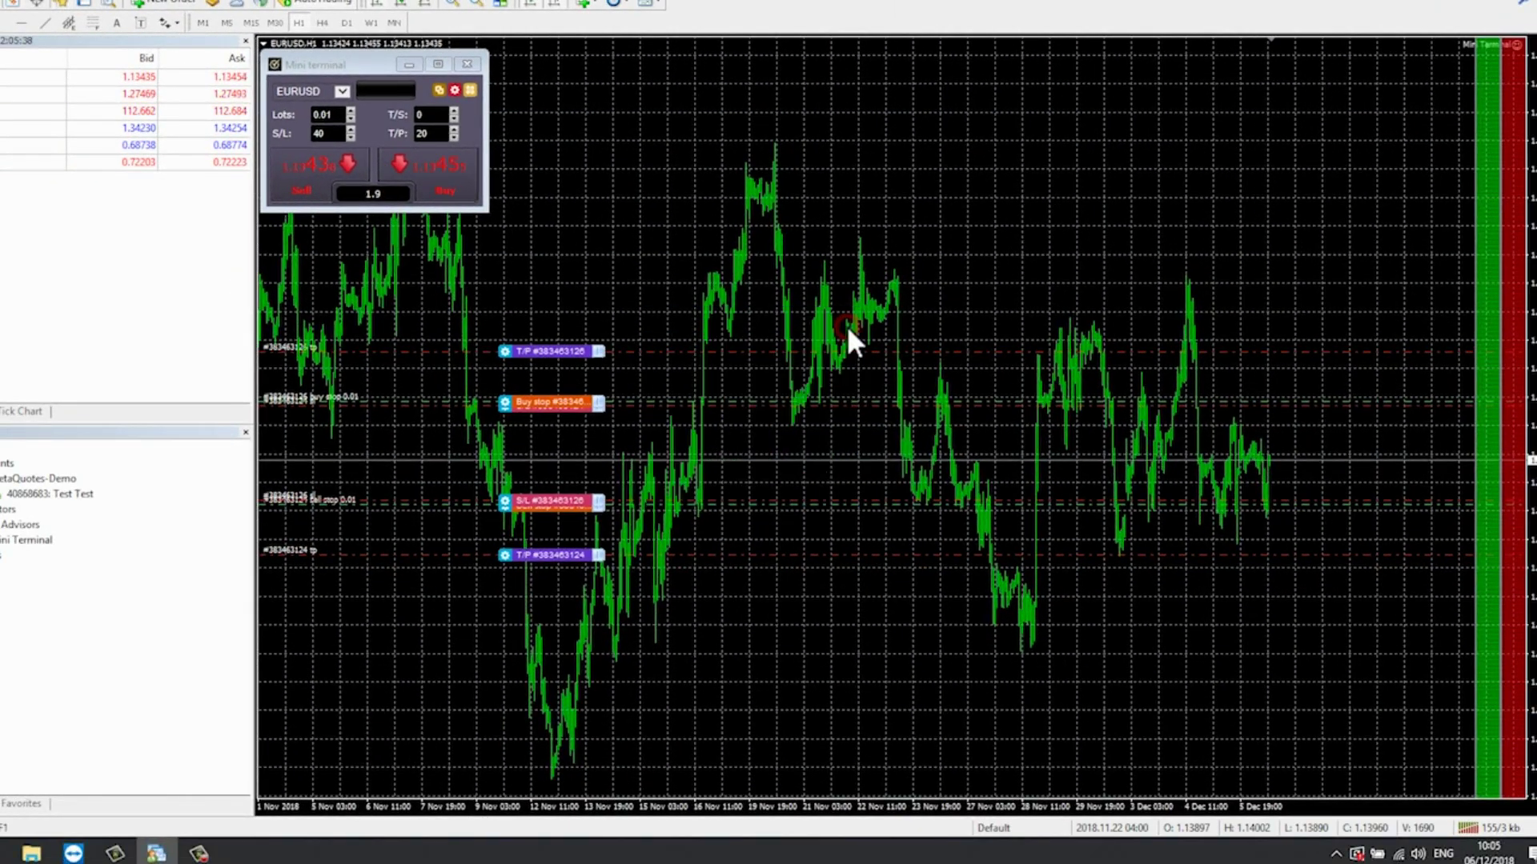
{"action": "left_click", "coordinate": [1170, 657]}
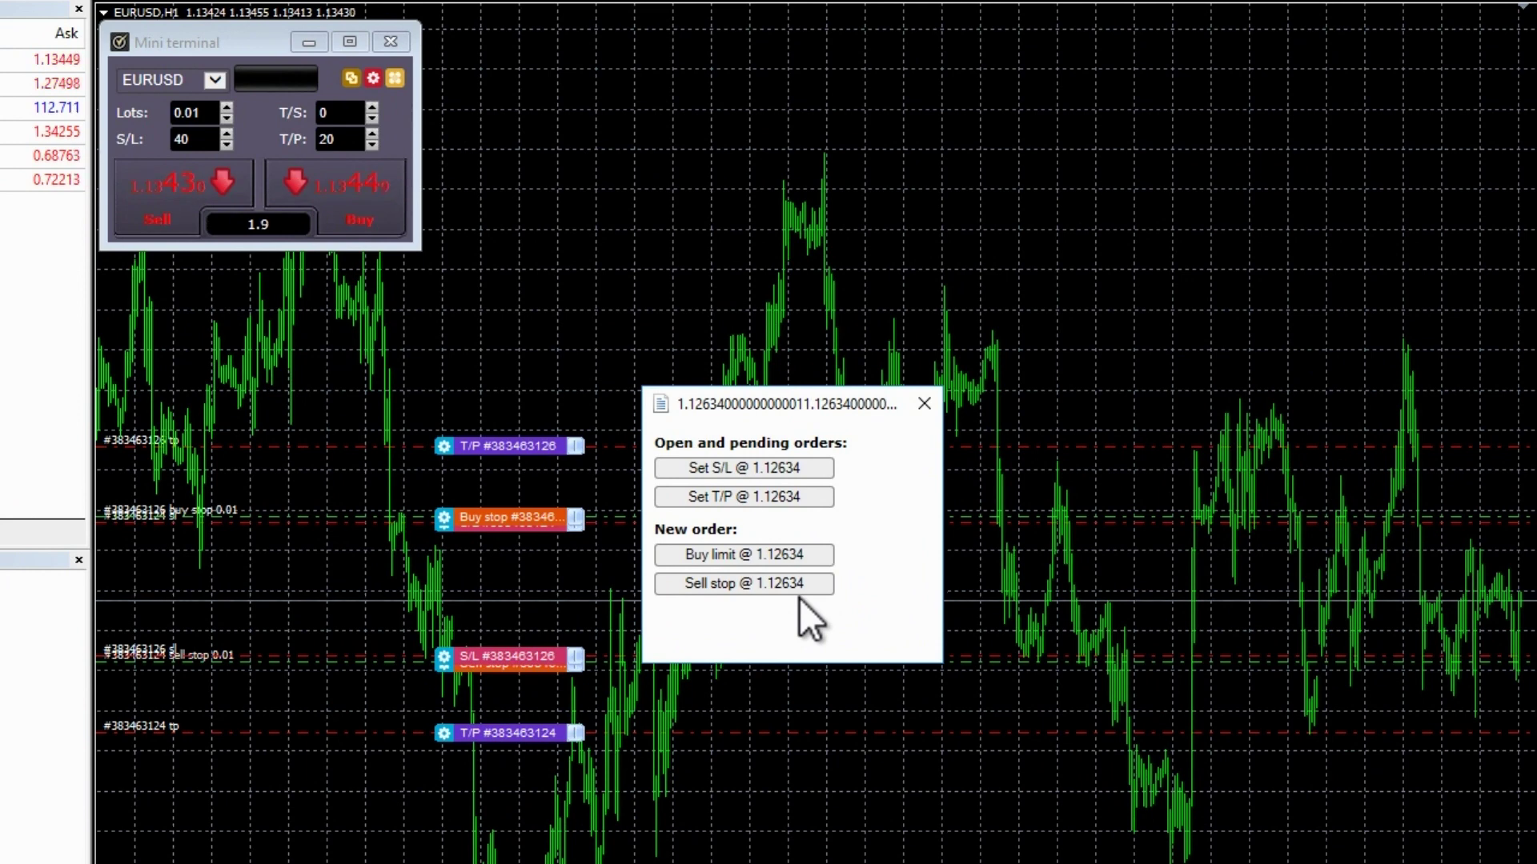
{"action": "left_click", "coordinate": [790, 589]}
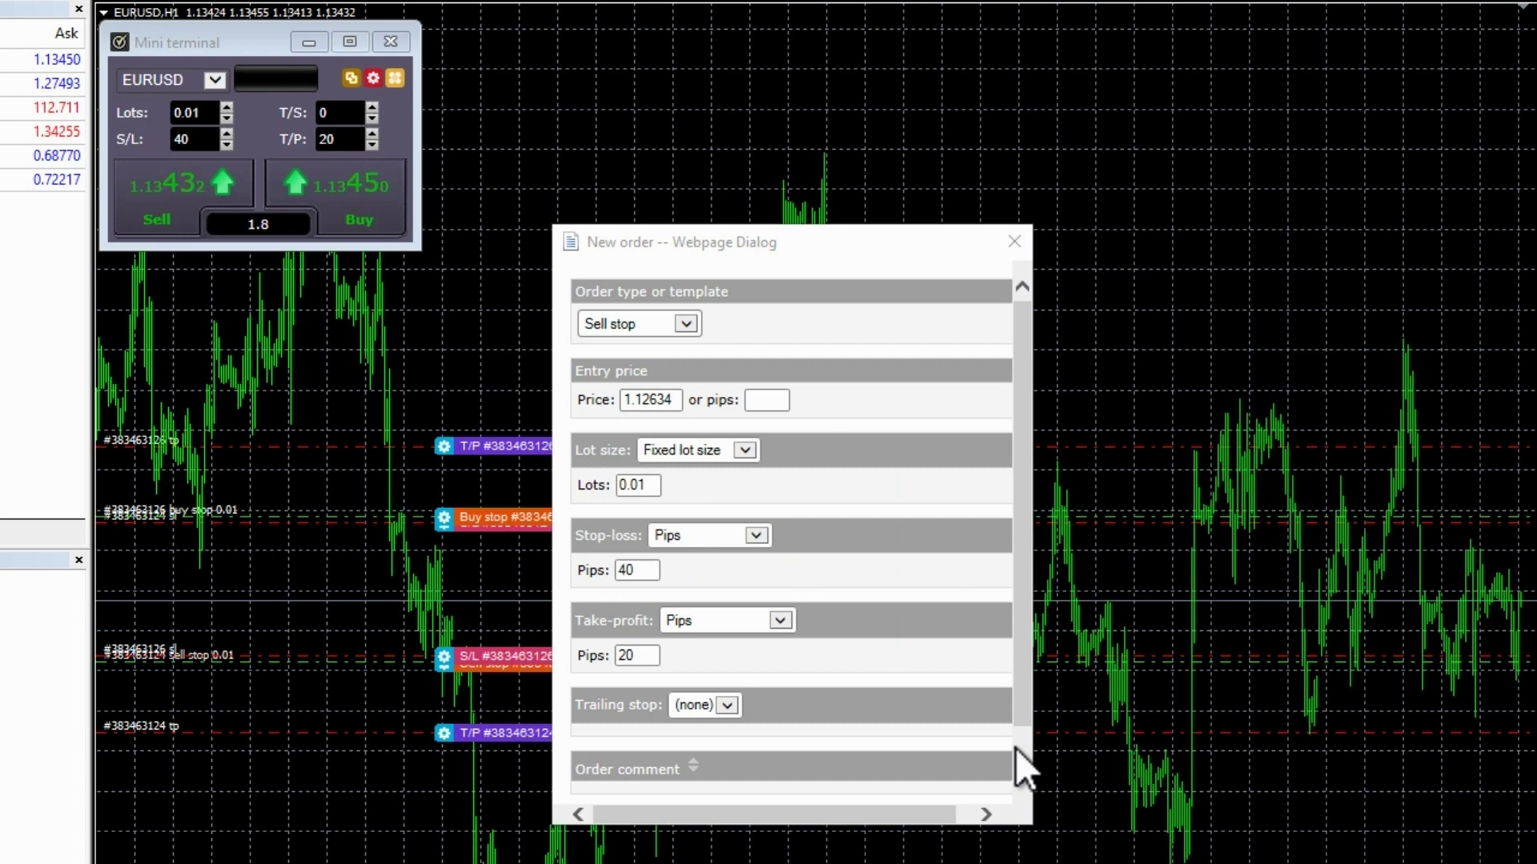
{"action": "left_click", "coordinate": [1015, 747]}
{"action": "left_click", "coordinate": [621, 770]}
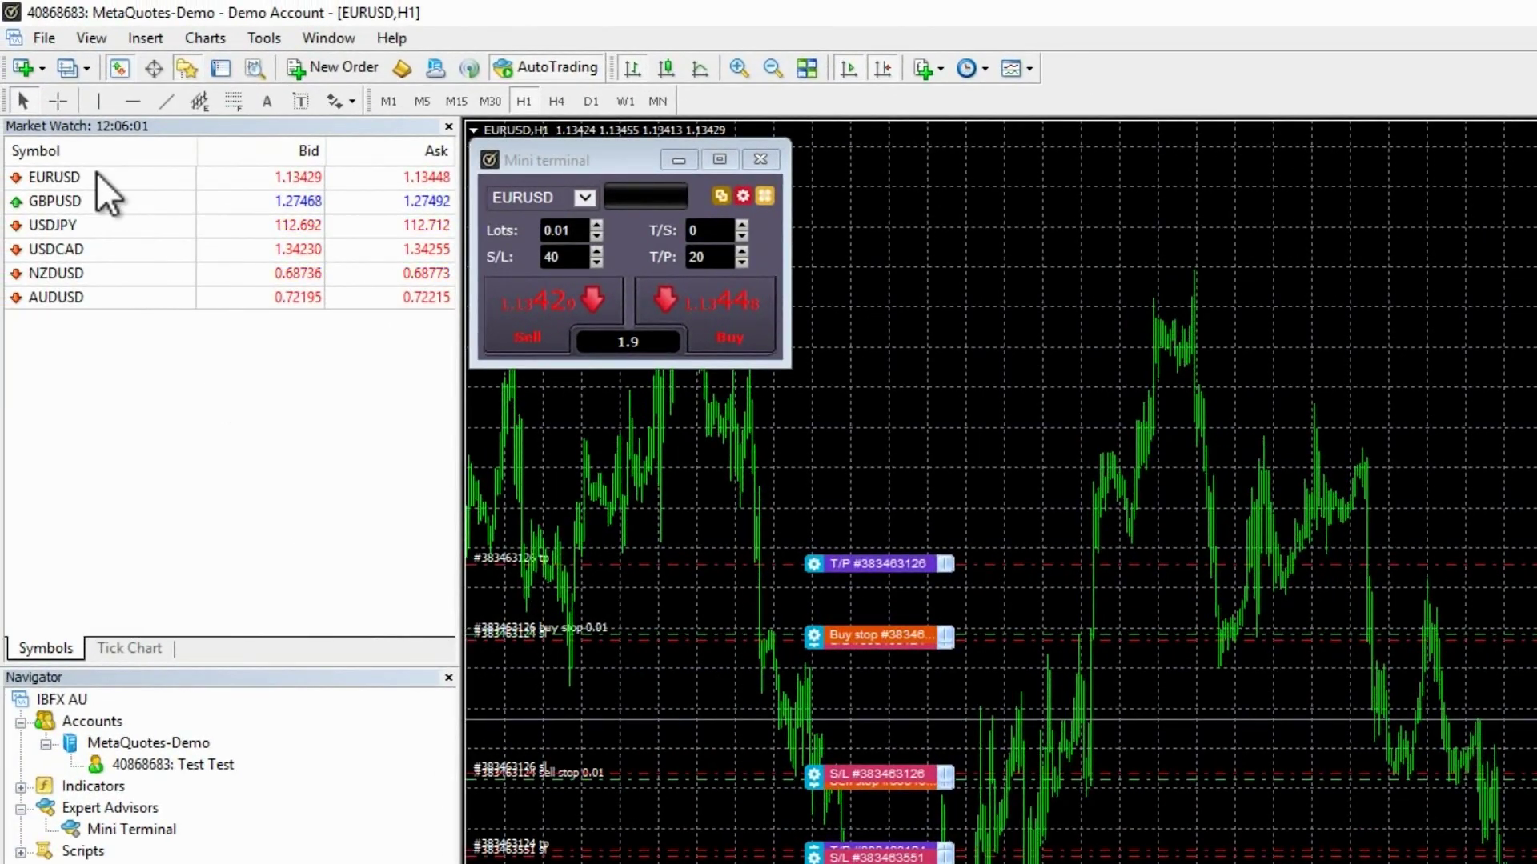
Switch to the EURUSD chart with the smart-line trading bars to preview a buy stop.
{"action": "left_click", "coordinate": [57, 102]}
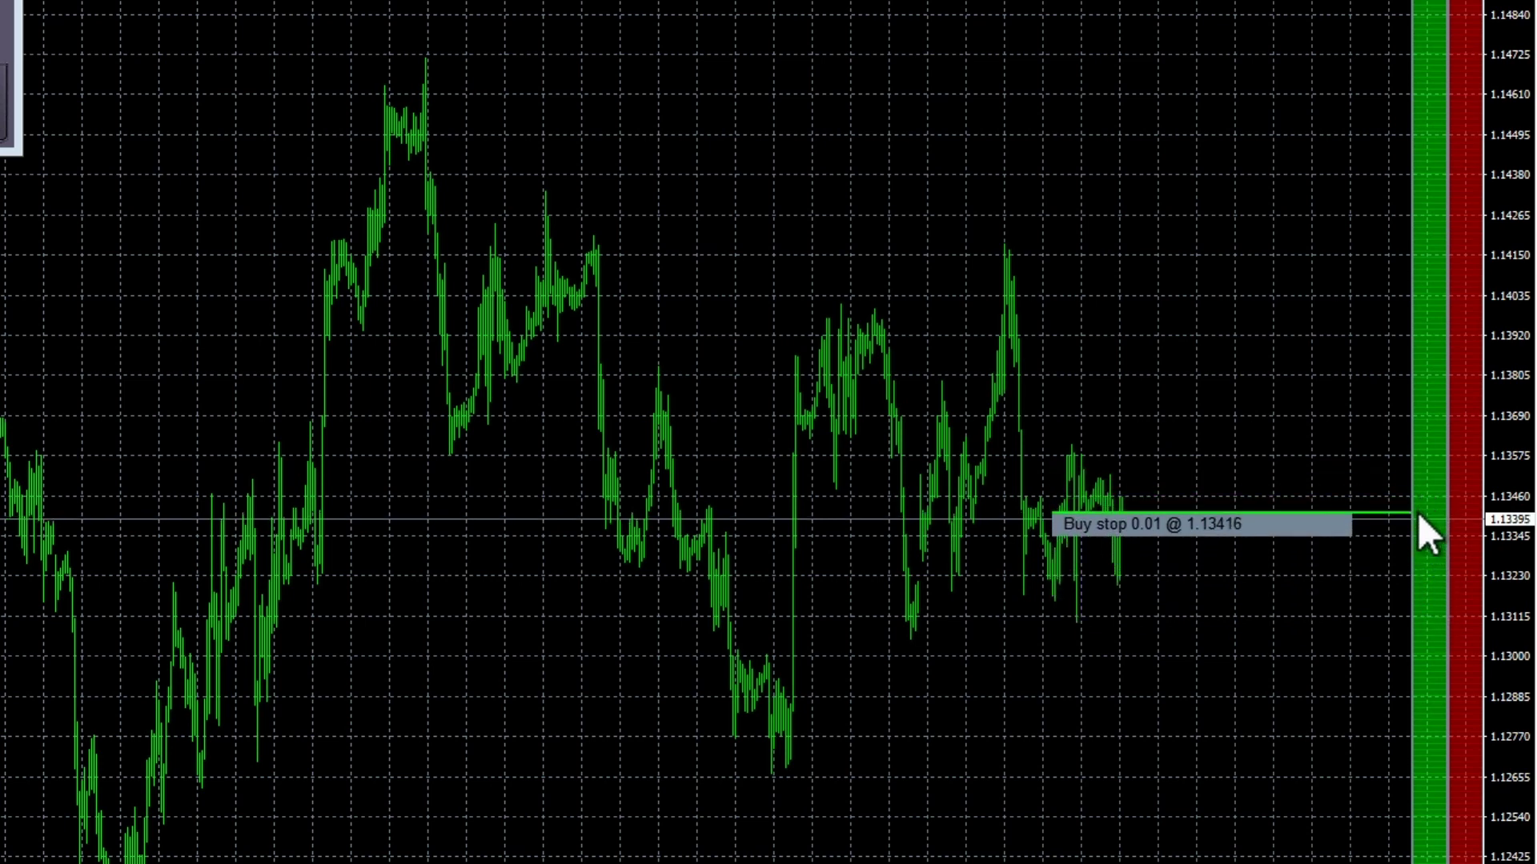
Place a buy limit at 1.13065 (S/L 1.12435, T/P 1.13698) and a sell stop at 1.13337 with S/L.
{"action": "left_click", "coordinate": [1421, 634]}
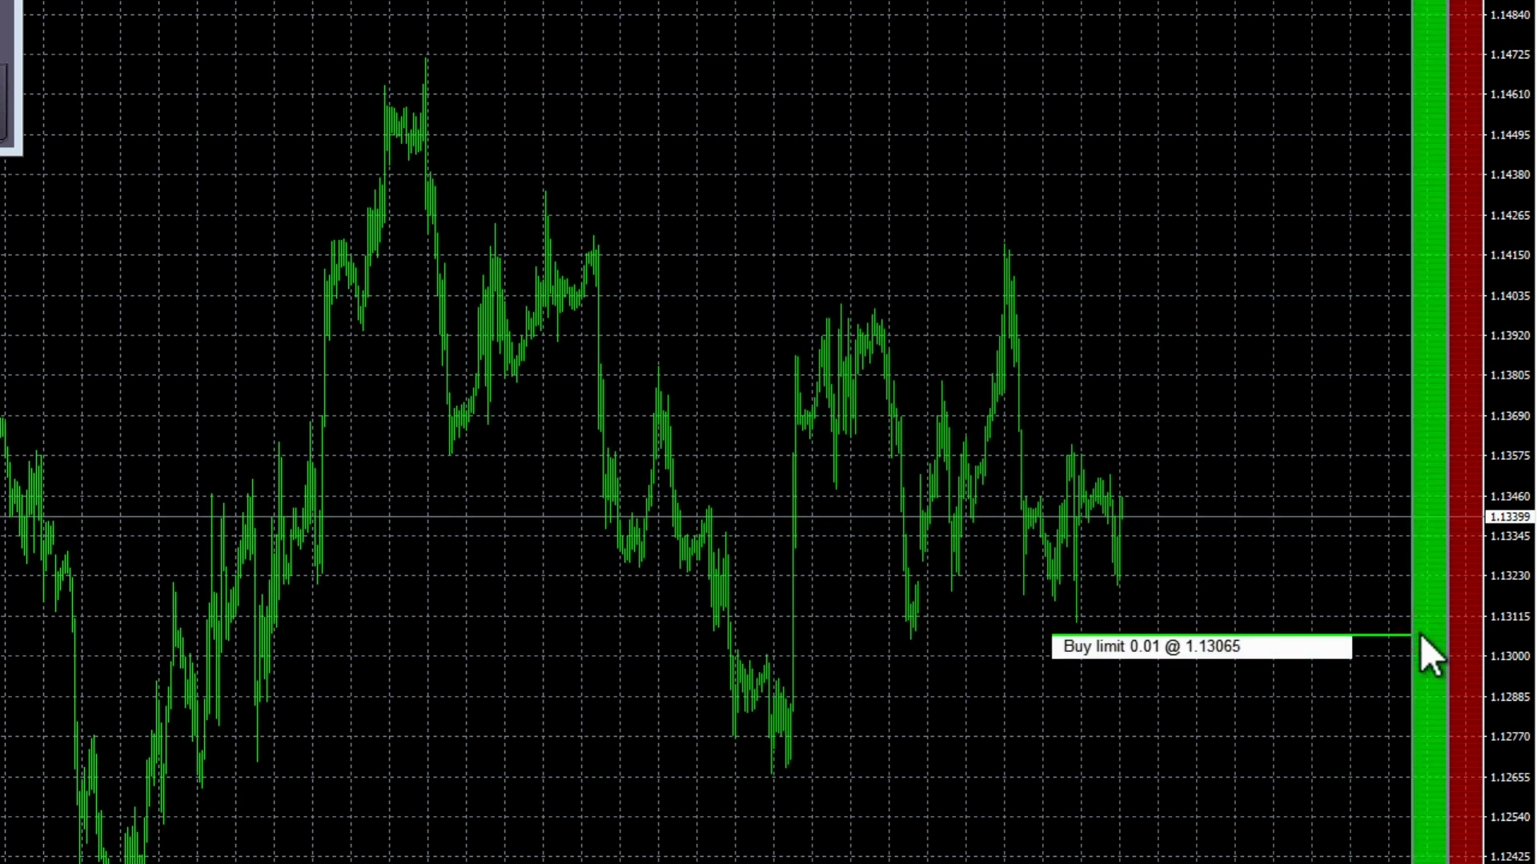
{"action": "left_click_drag", "start_coordinate": [1420, 633], "coordinate": [1422, 698]}
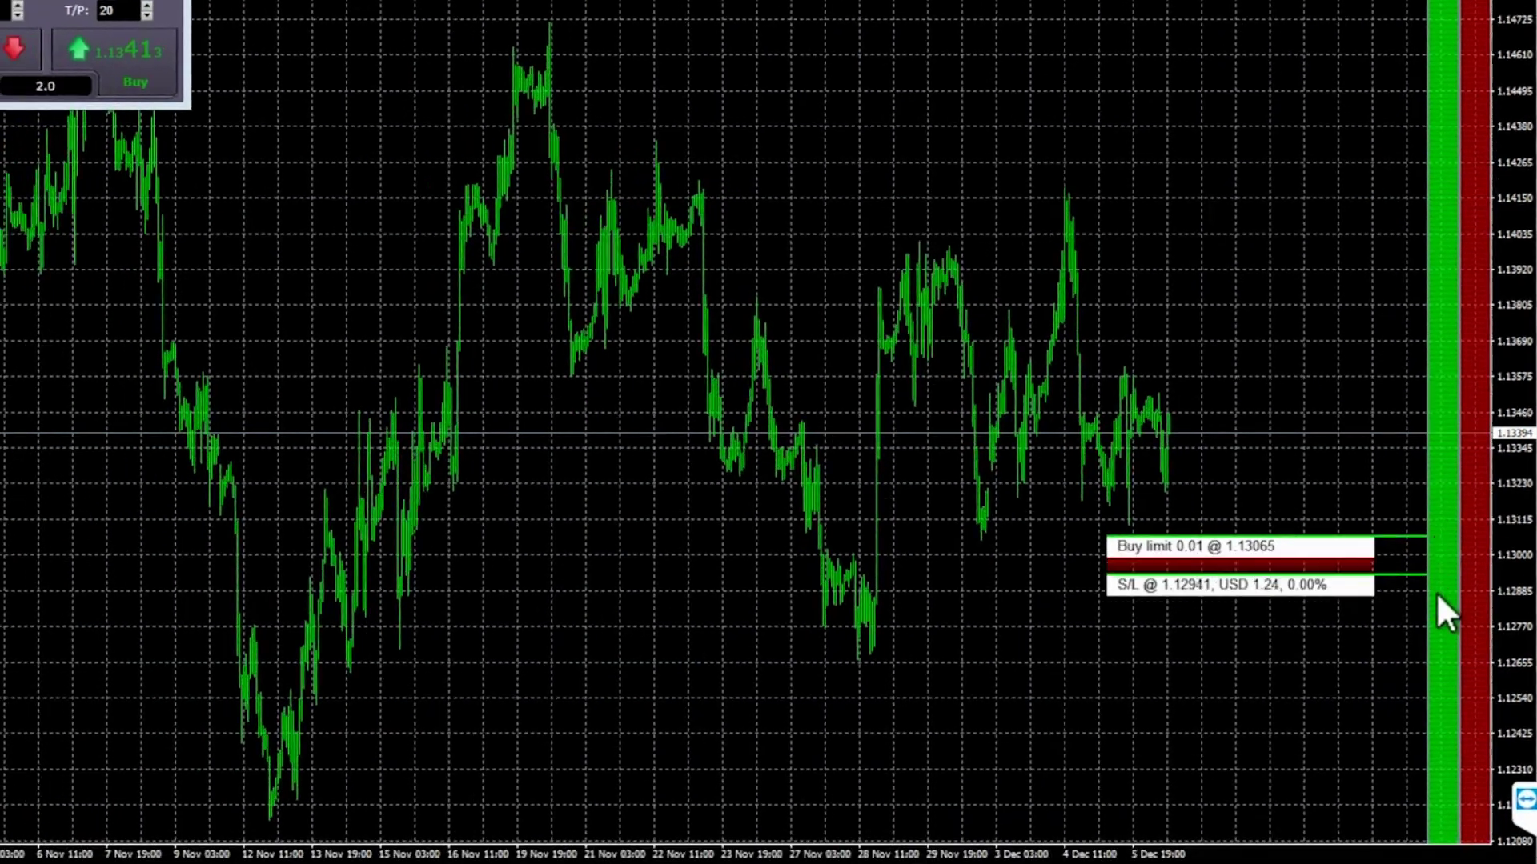
{"action": "left_click_drag", "start_coordinate": [1436, 592], "coordinate": [1440, 728]}
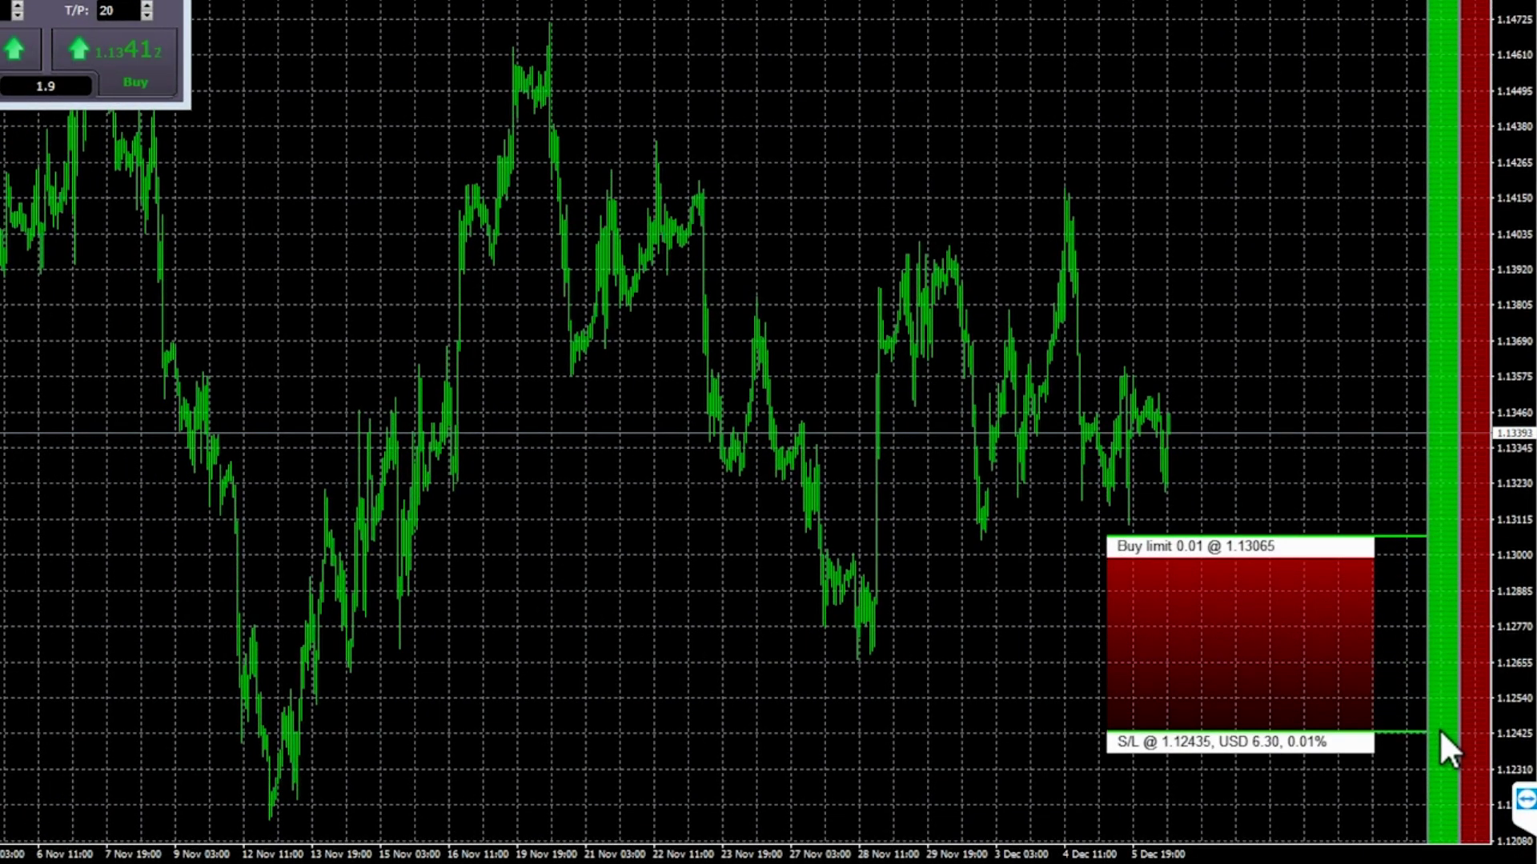
{"action": "left_click_drag", "start_coordinate": [1439, 728], "coordinate": [1439, 728]}
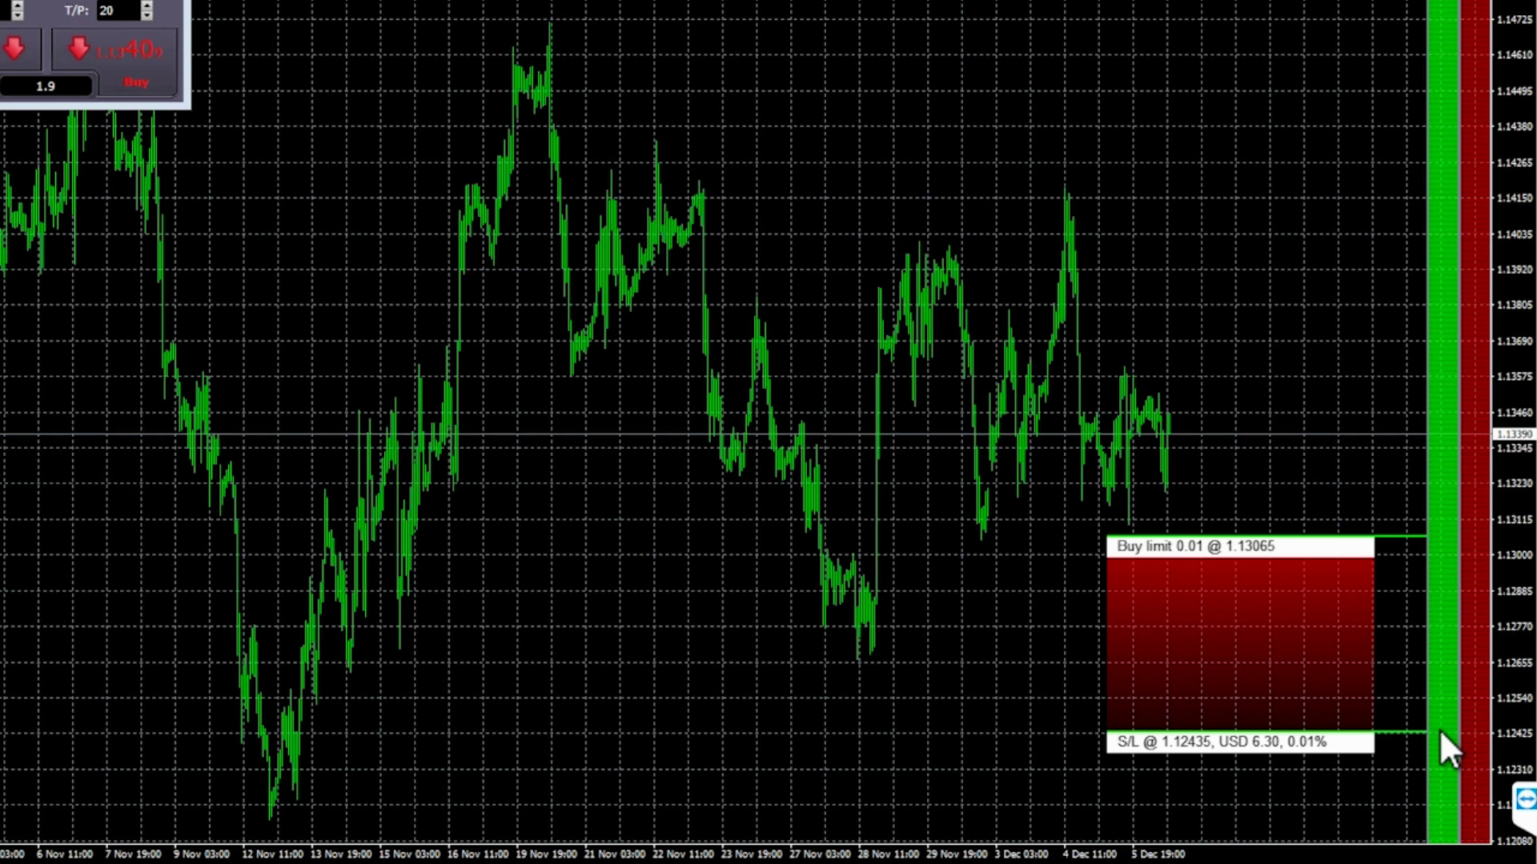
{"action": "left_click_drag", "start_coordinate": [1421, 470], "coordinate": [1447, 336]}
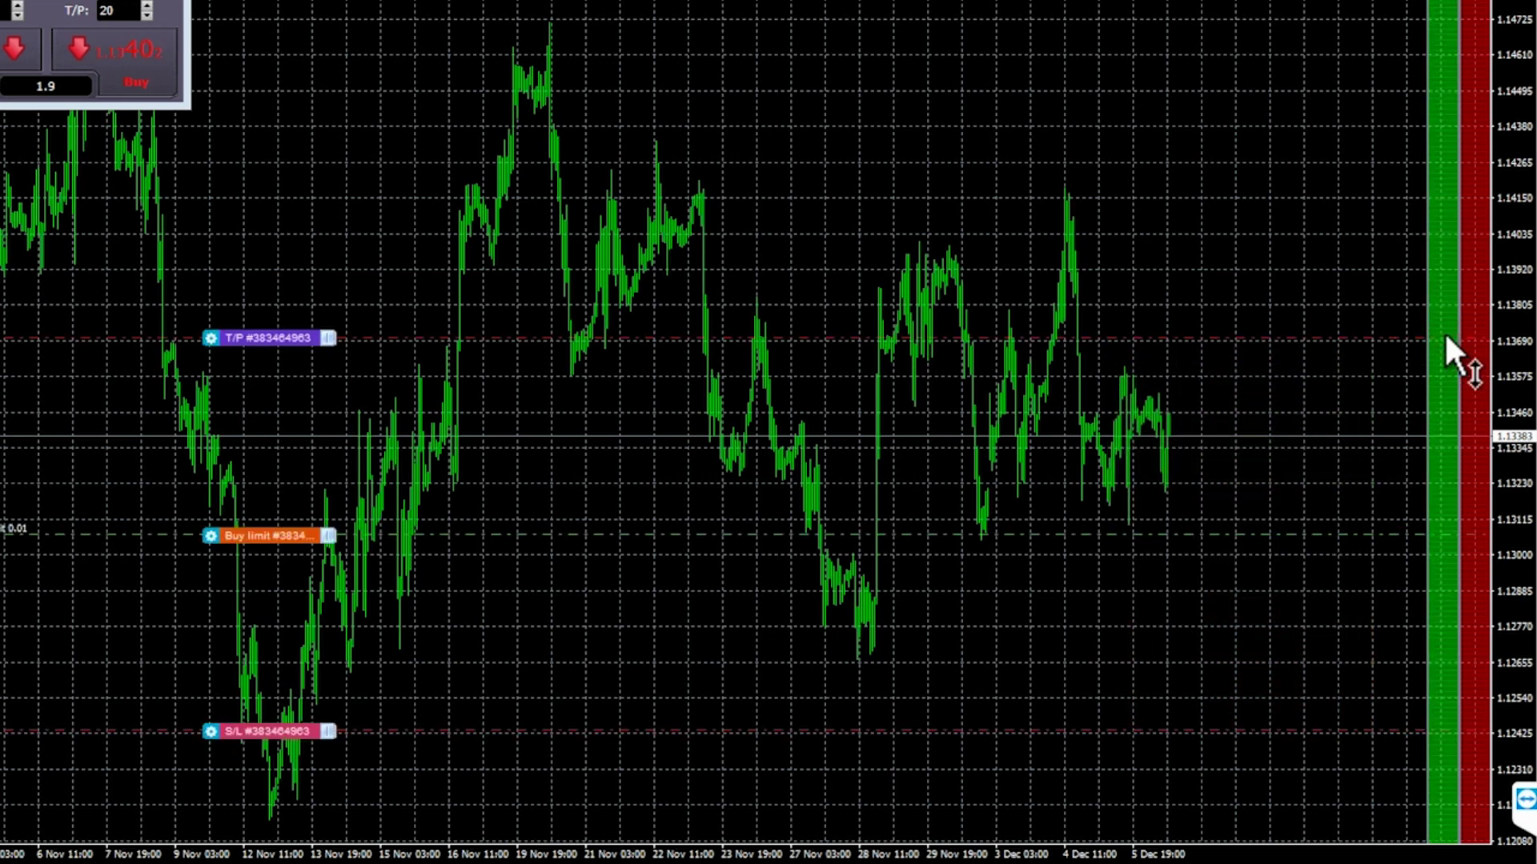
{"action": "left_click", "coordinate": [1472, 448]}
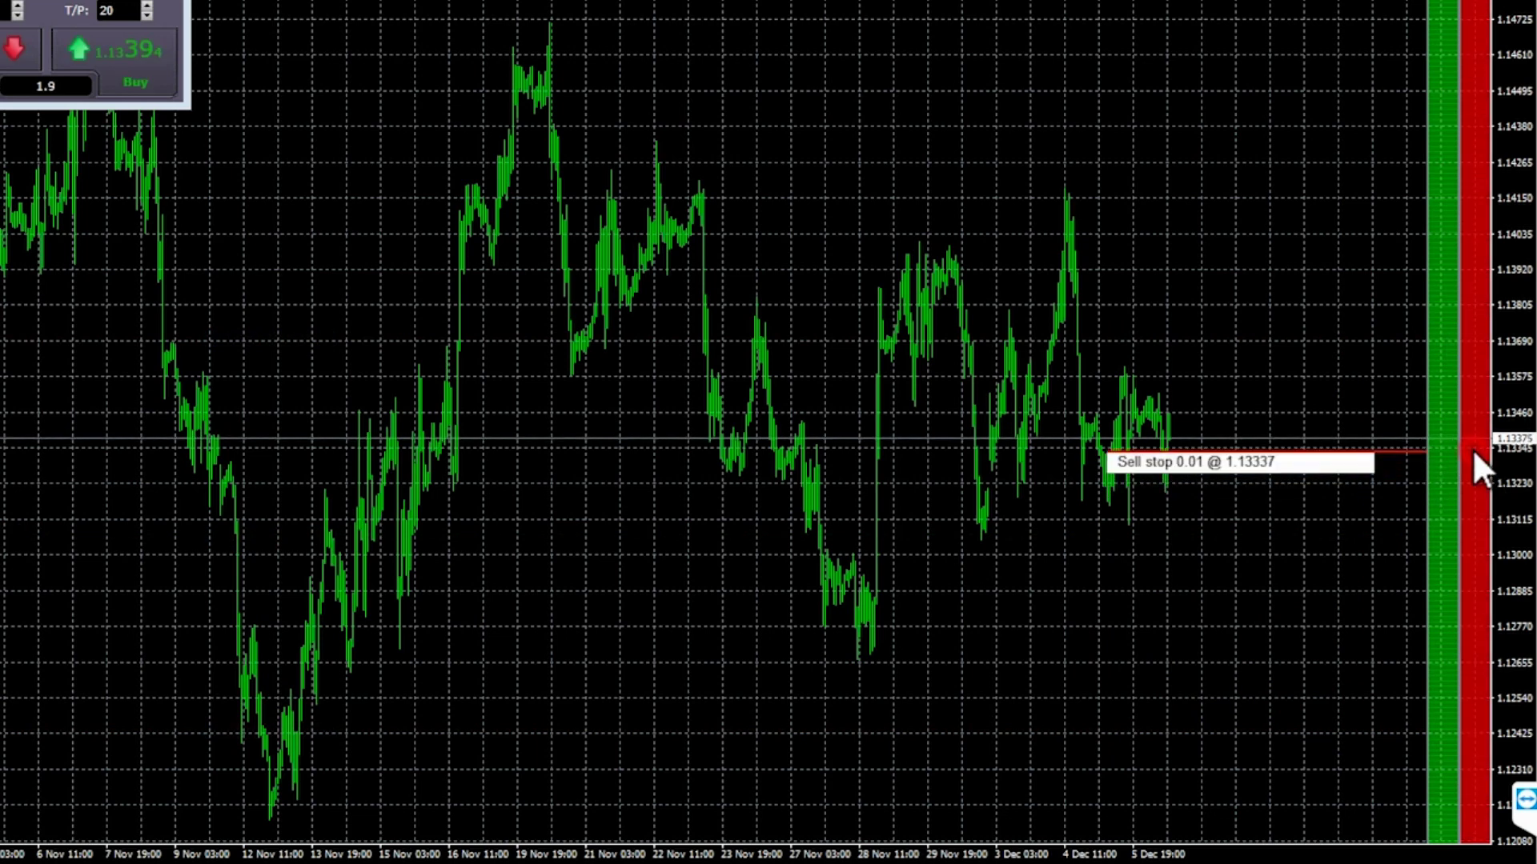
{"action": "left_click", "coordinate": [1467, 298]}
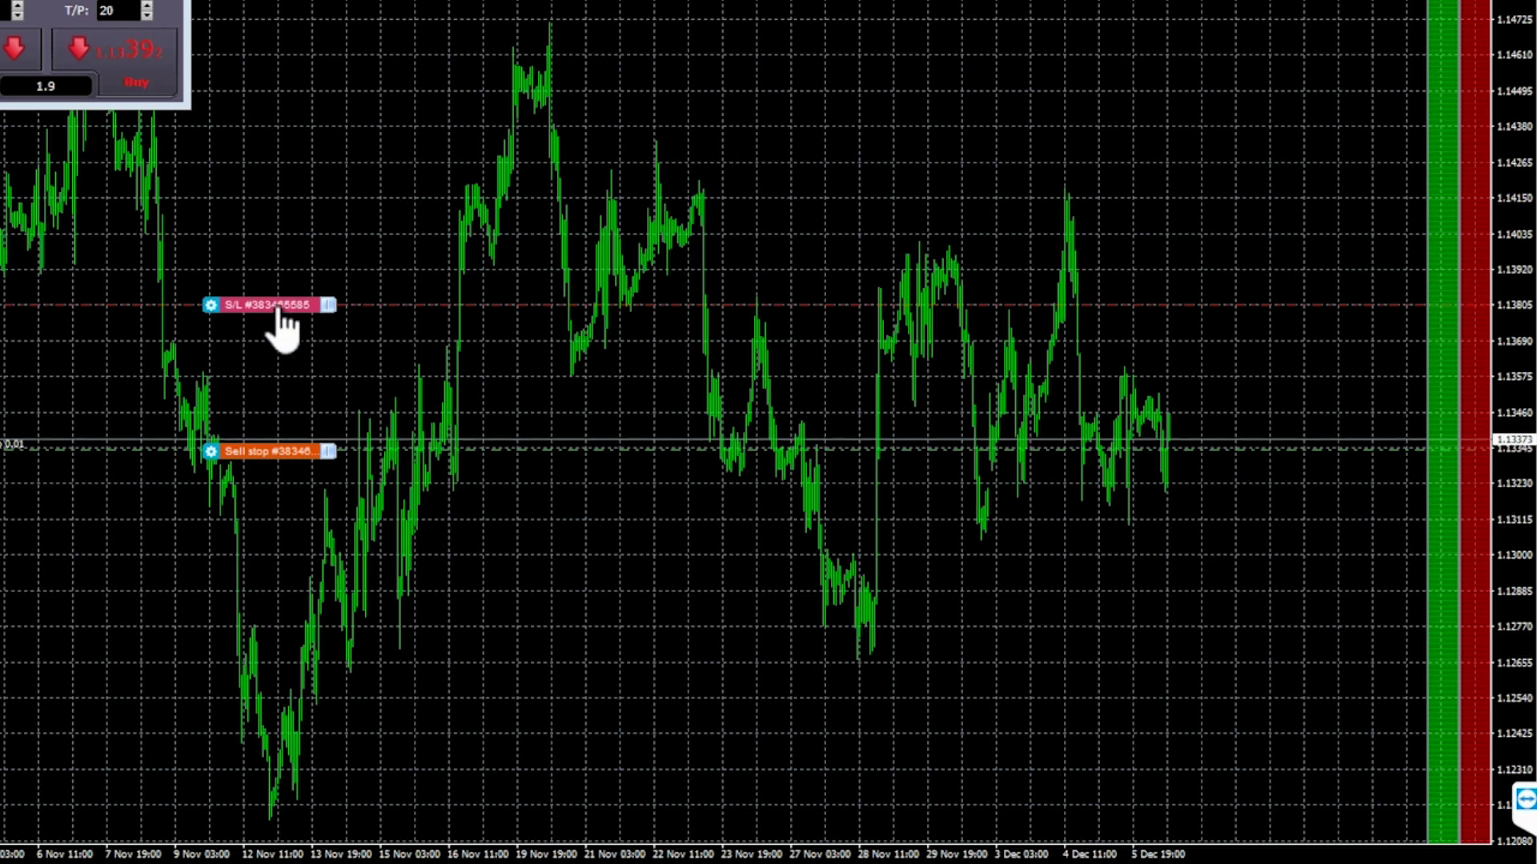
Turn a previewed buy limit into a 0.01-lot market buy with stop-loss at 1.12724.
{"action": "mouse_move", "coordinate": [282, 319]}
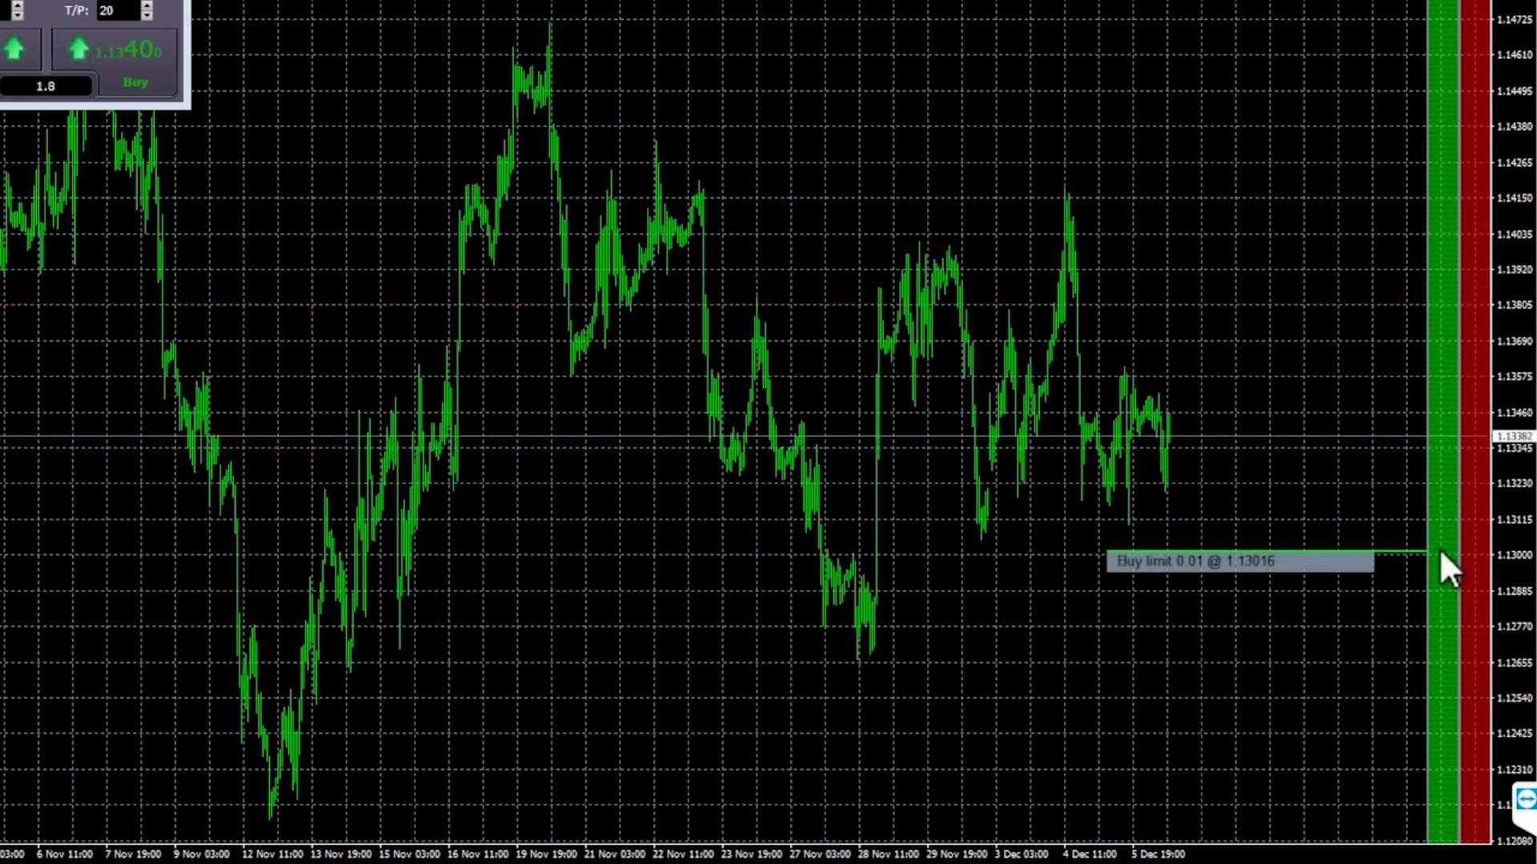
{"action": "left_click_drag", "start_coordinate": [1439, 548], "coordinate": [1440, 210]}
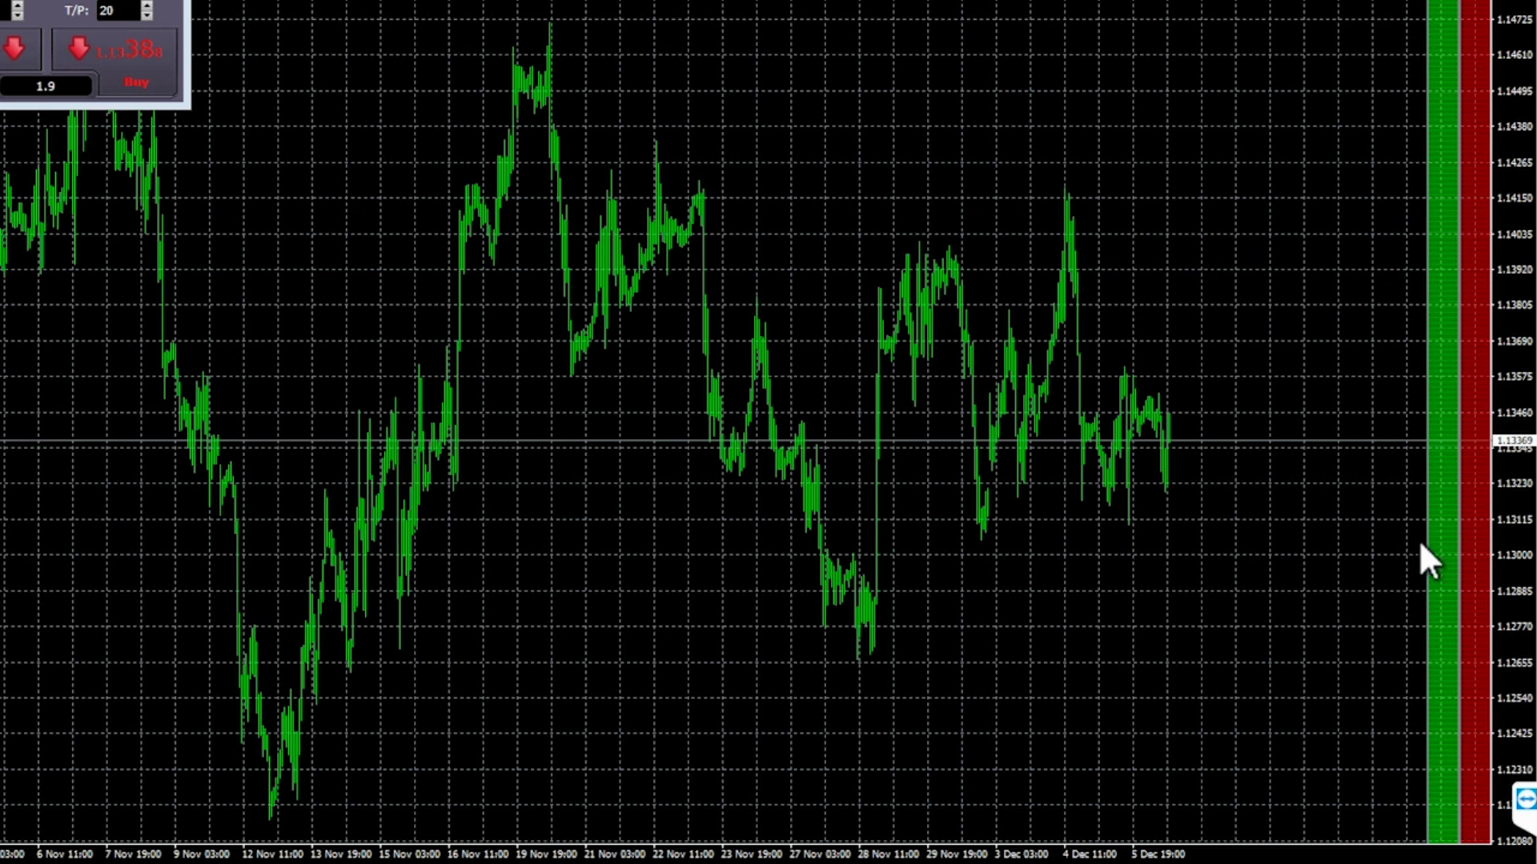
{"action": "mouse_move", "coordinate": [1420, 544]}
{"action": "left_mouse_down"}
{"action": "mouse_move", "coordinate": [1437, 524]}
{"action": "mouse_move", "coordinate": [1406, 524]}
{"action": "left_mouse_up"}
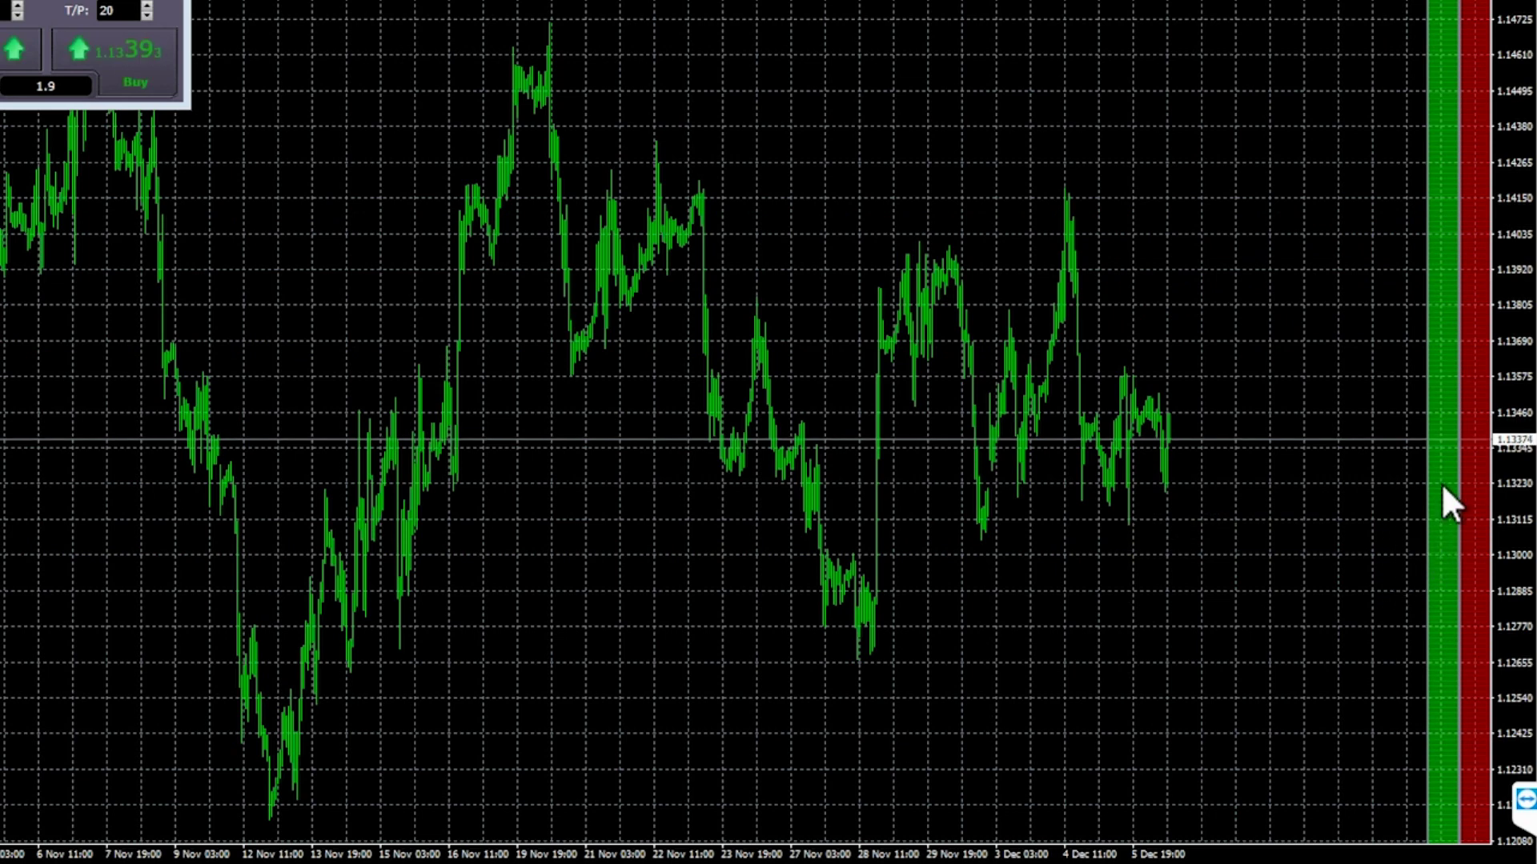
{"action": "key", "text": "shift"}
{"action": "left_click_drag", "start_coordinate": [1450, 499], "coordinate": [1437, 644]}
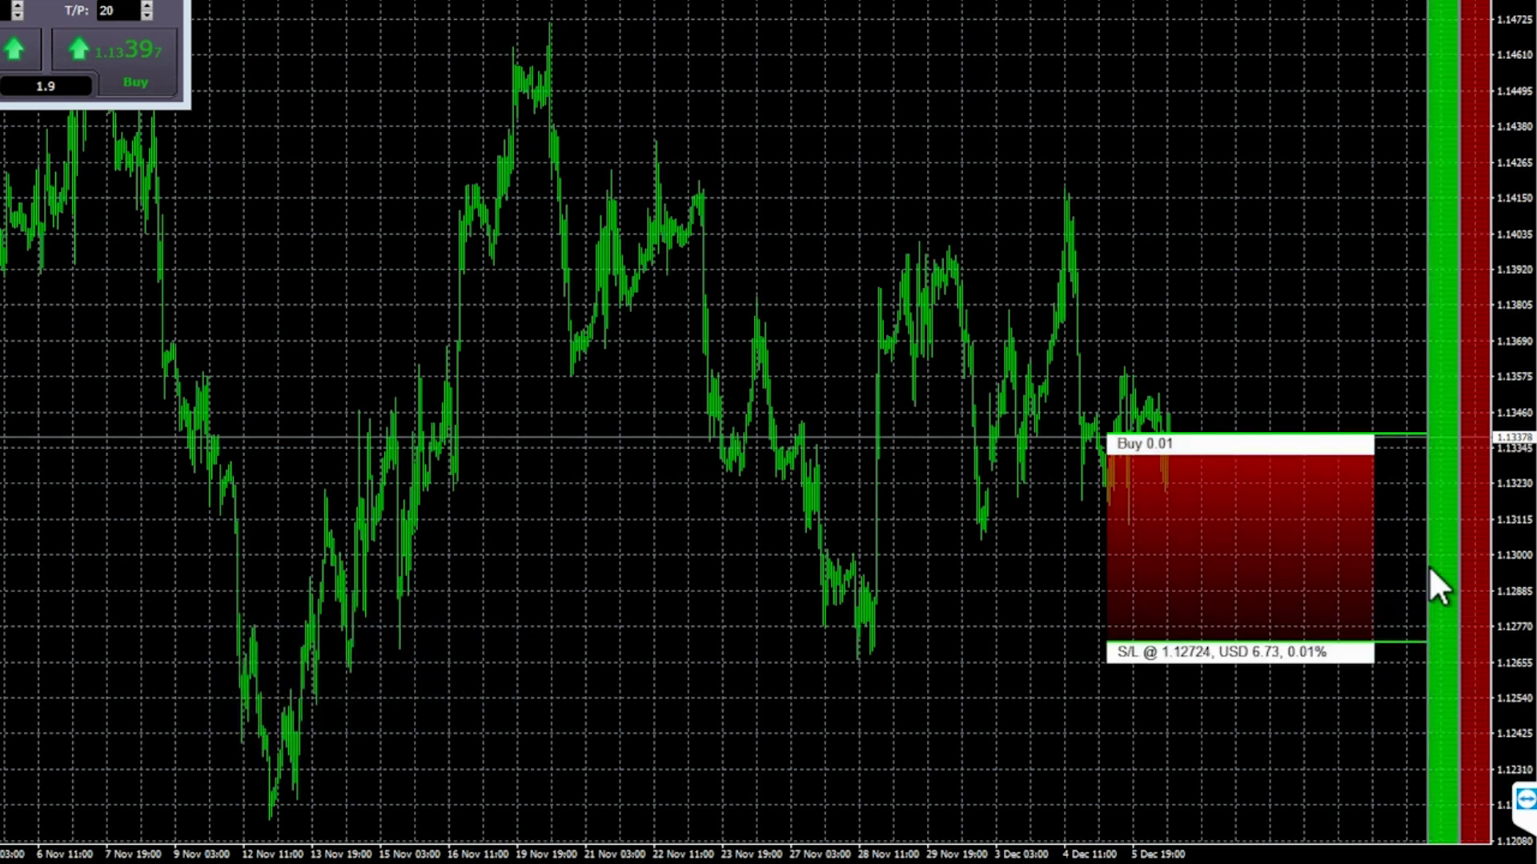
Open a second 0.01-lot market buy with take-profit at 1.13870 and a stop-loss below.
{"action": "left_click_drag", "start_coordinate": [1434, 460], "coordinate": [1441, 287]}
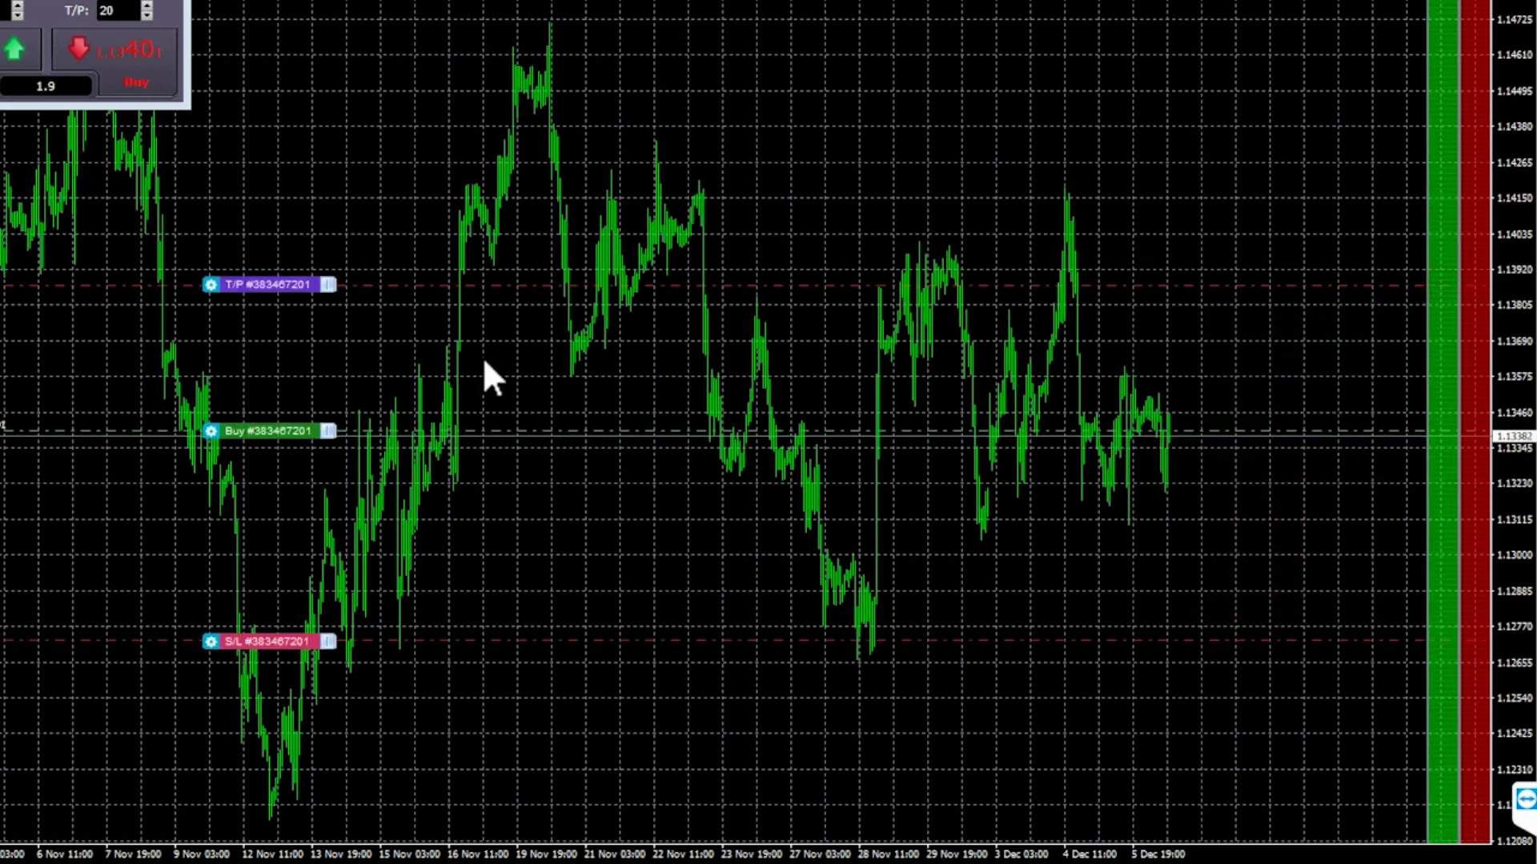
{"action": "mouse_move", "coordinate": [258, 440]}
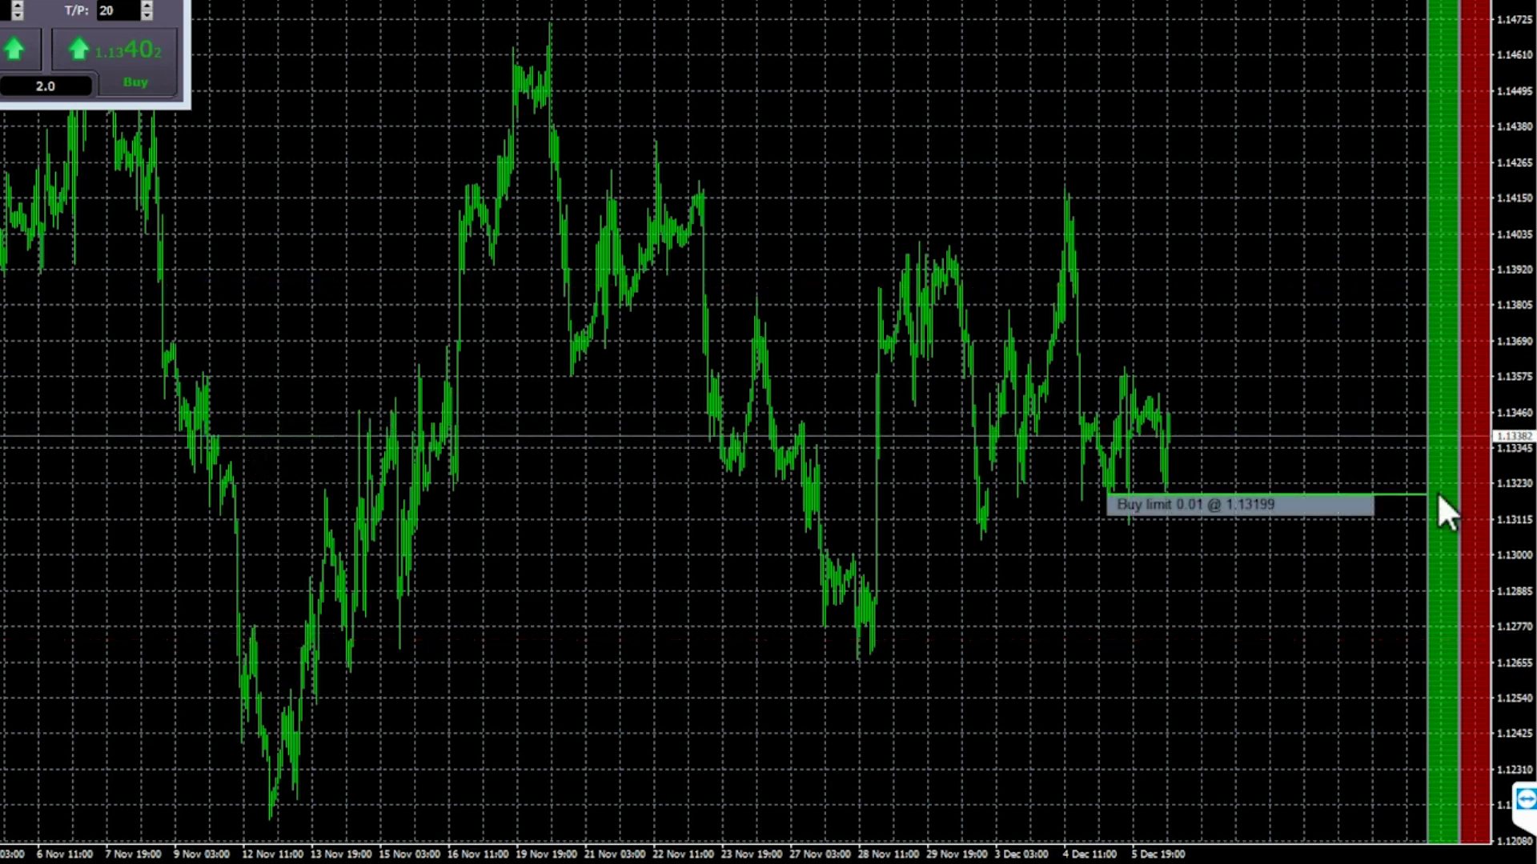
{"action": "key", "text": "shift"}
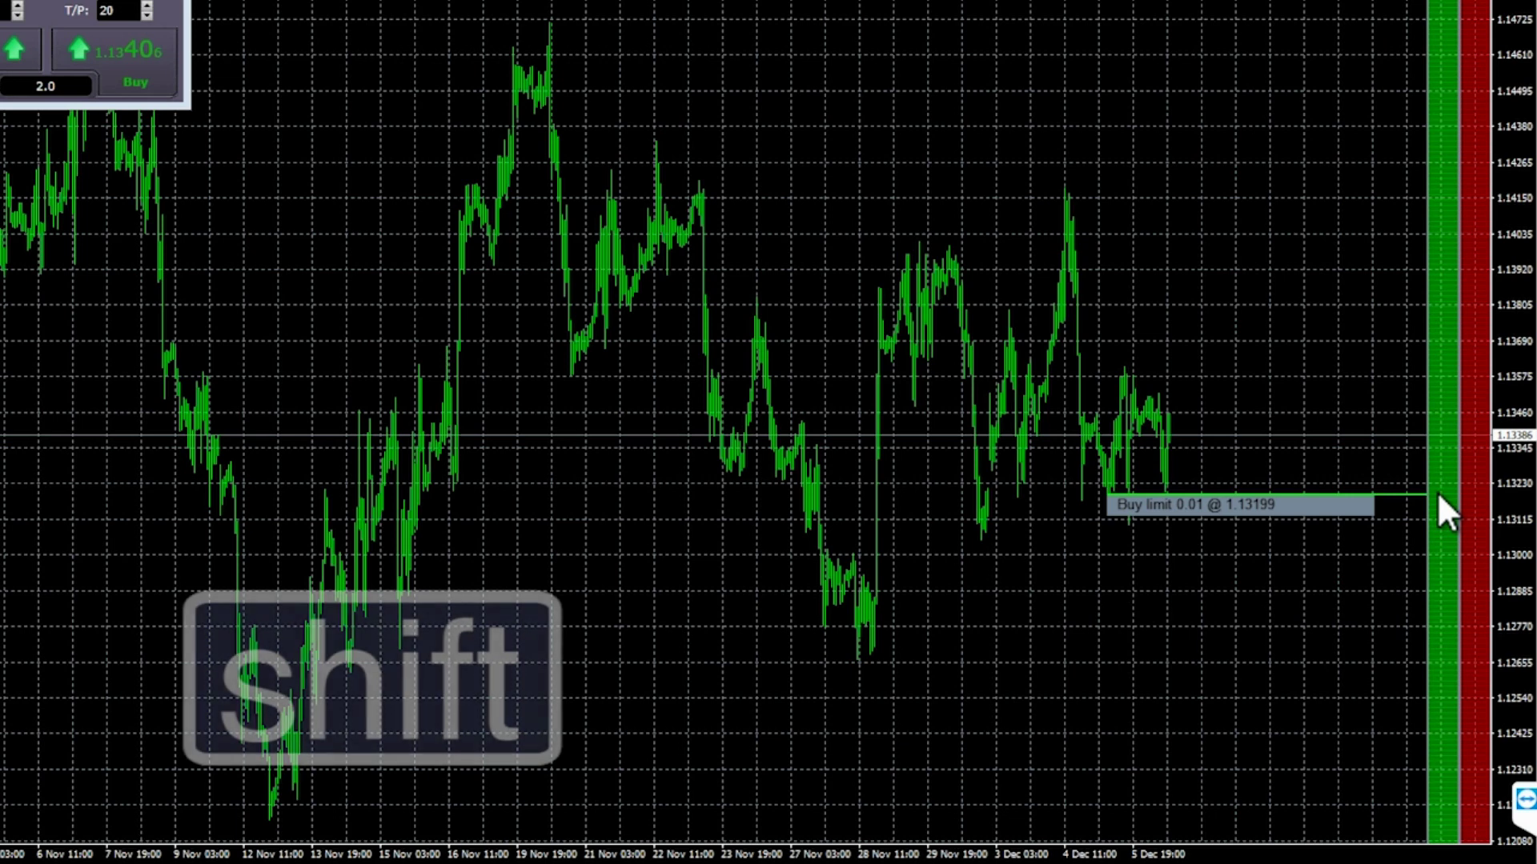
{"action": "left_click_drag", "start_coordinate": [1438, 492], "coordinate": [1443, 665]}
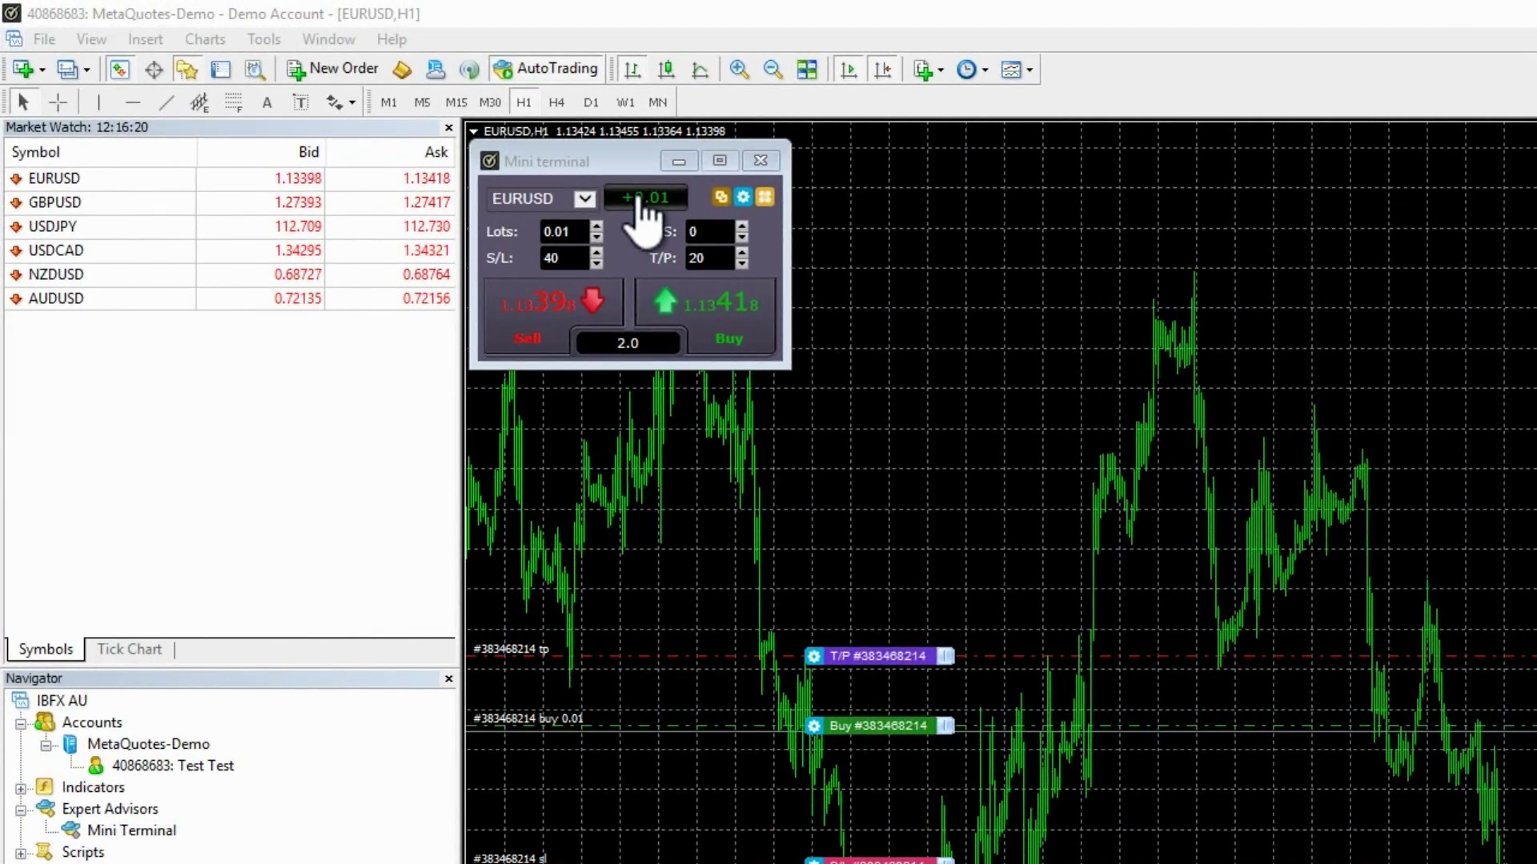
Reverse the open buy into a sell from the Mini terminal's P/L menu, then hedge it.
{"action": "left_click", "coordinate": [639, 201]}
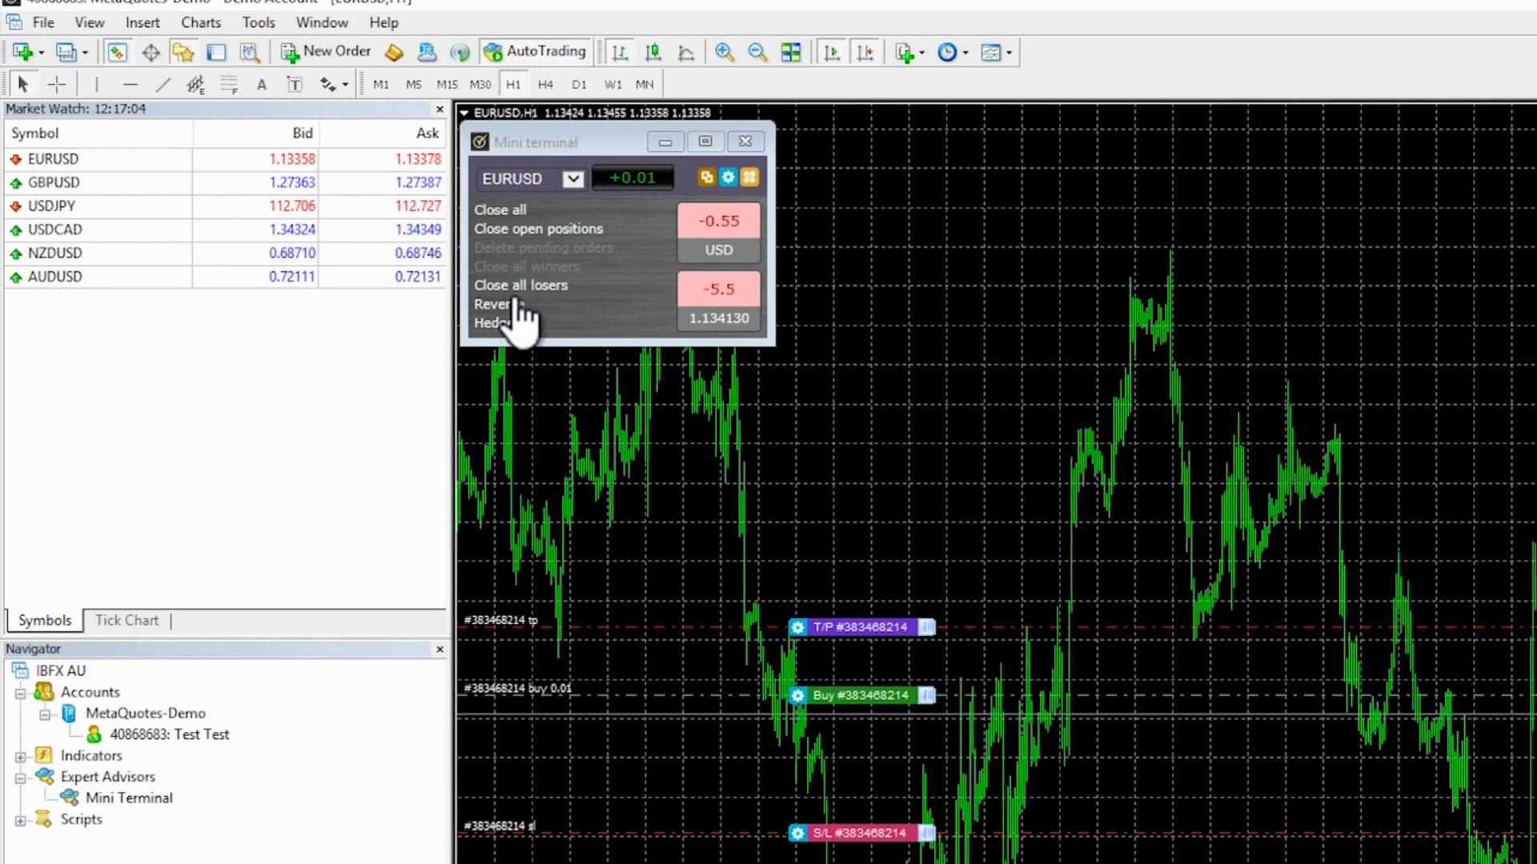
{"action": "left_click", "coordinate": [532, 325]}
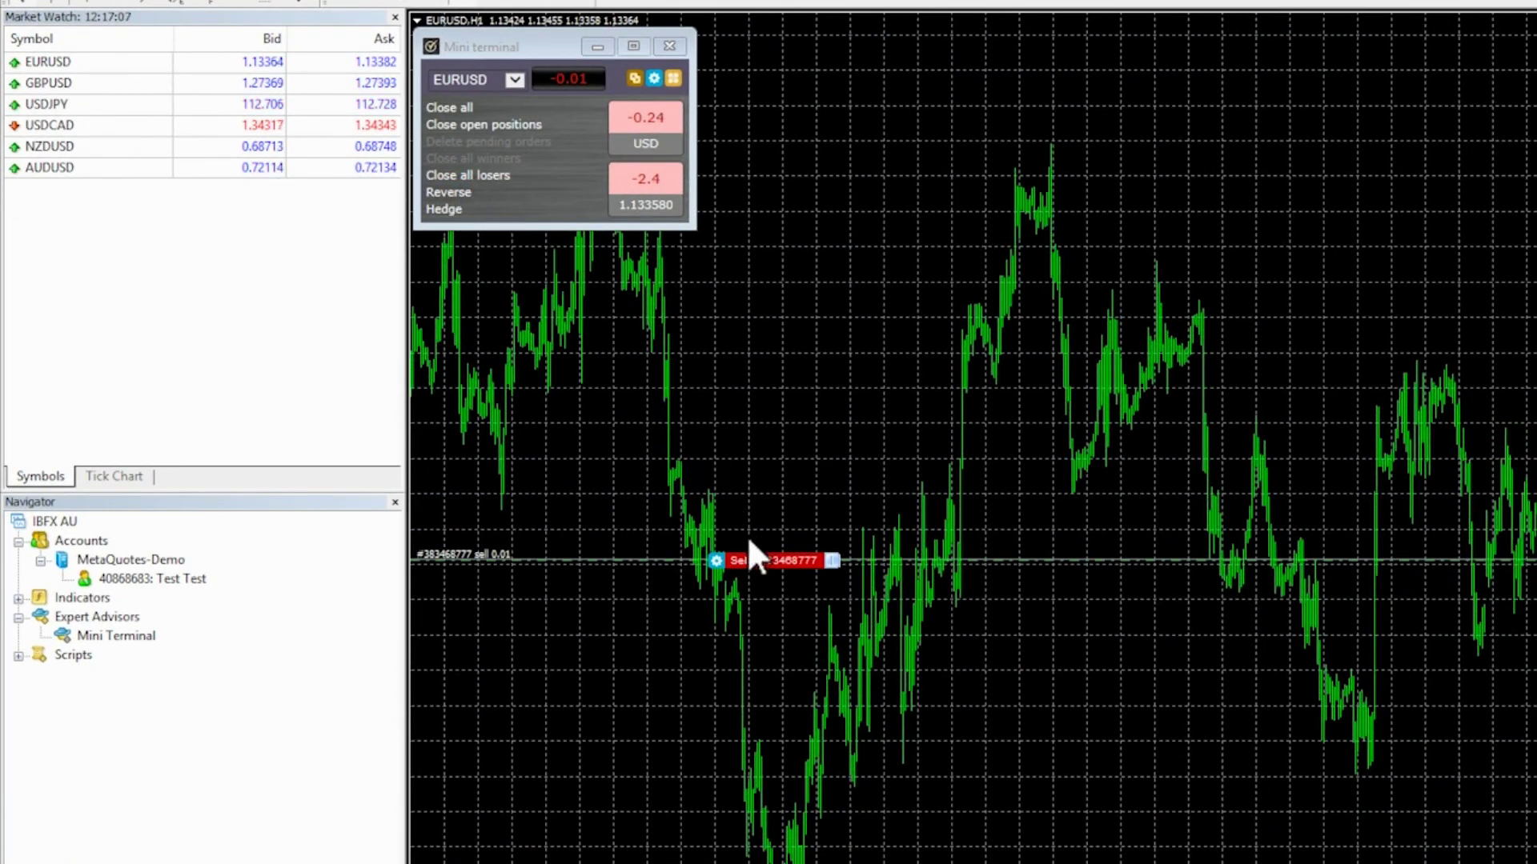
{"action": "left_click", "coordinate": [445, 210]}
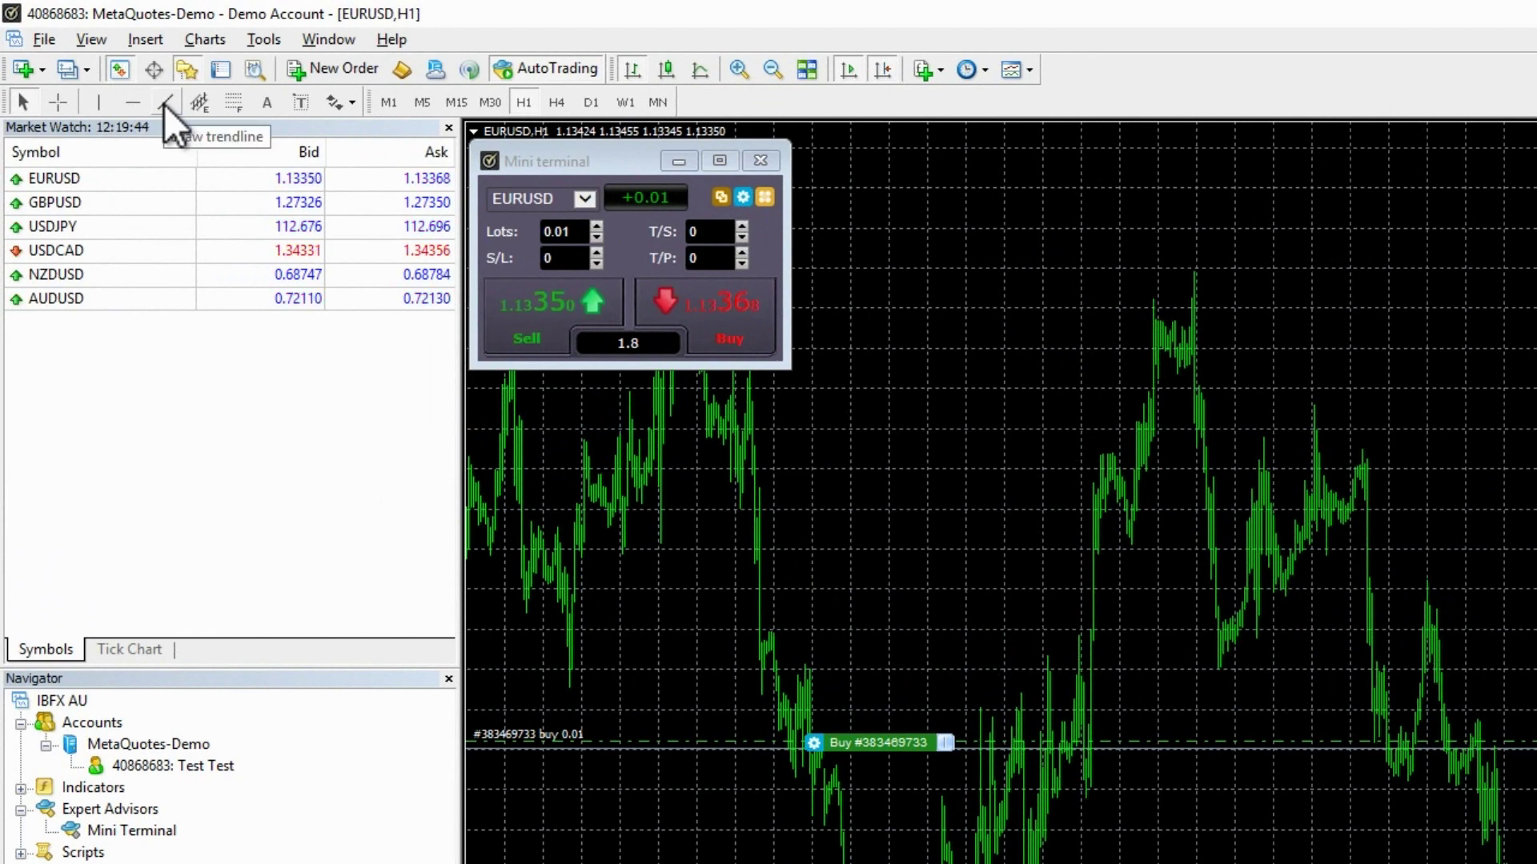
Draw a rising trendline below price and save it as a Smart-Line stop-loss for the buy ticket.
{"action": "left_click", "coordinate": [163, 103]}
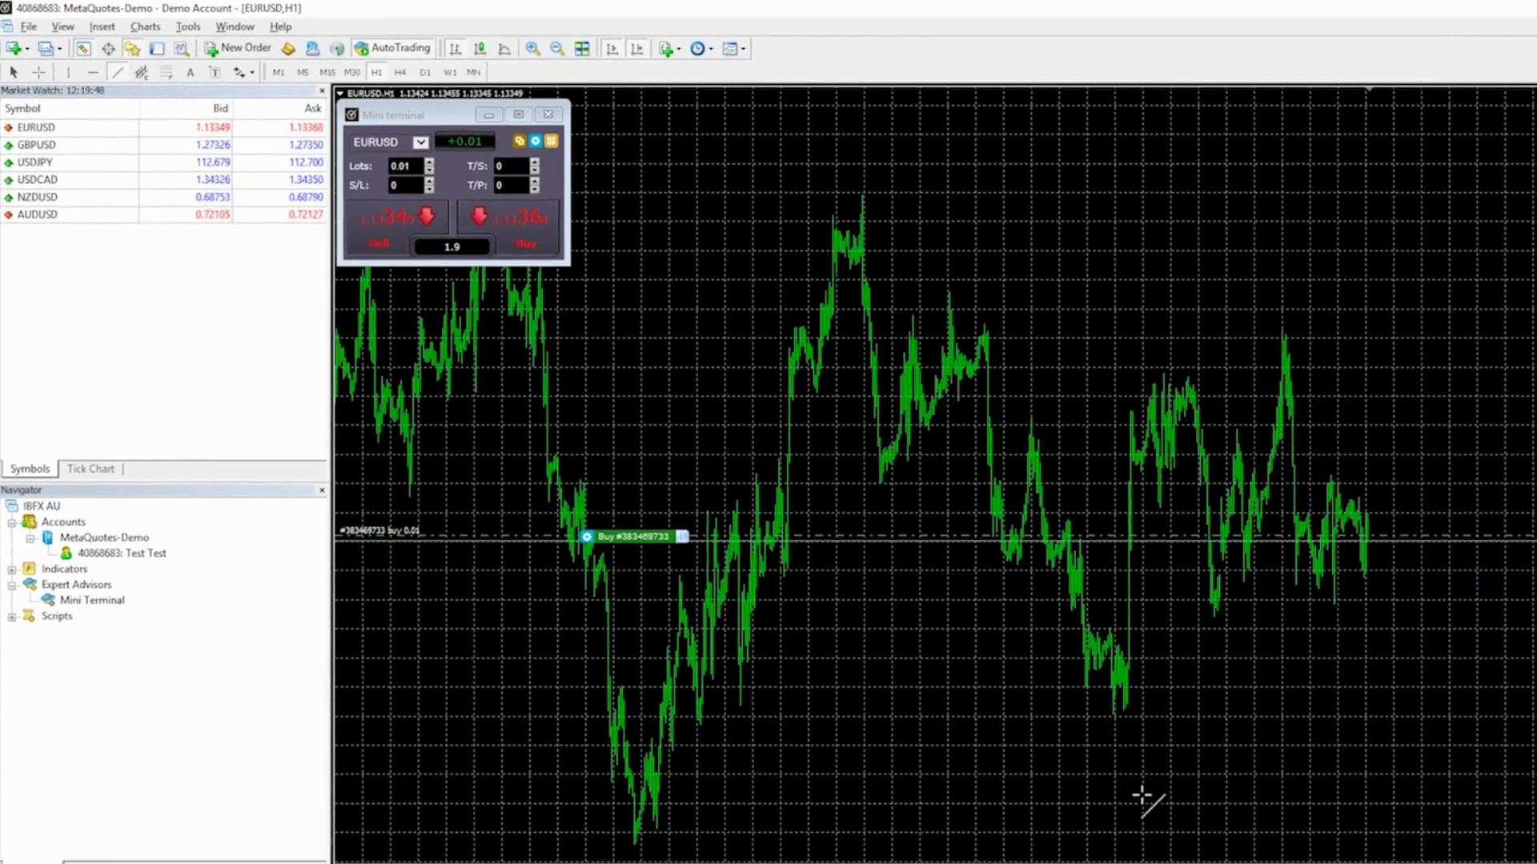
{"action": "left_click_drag", "start_coordinate": [1054, 731], "coordinate": [1318, 541]}
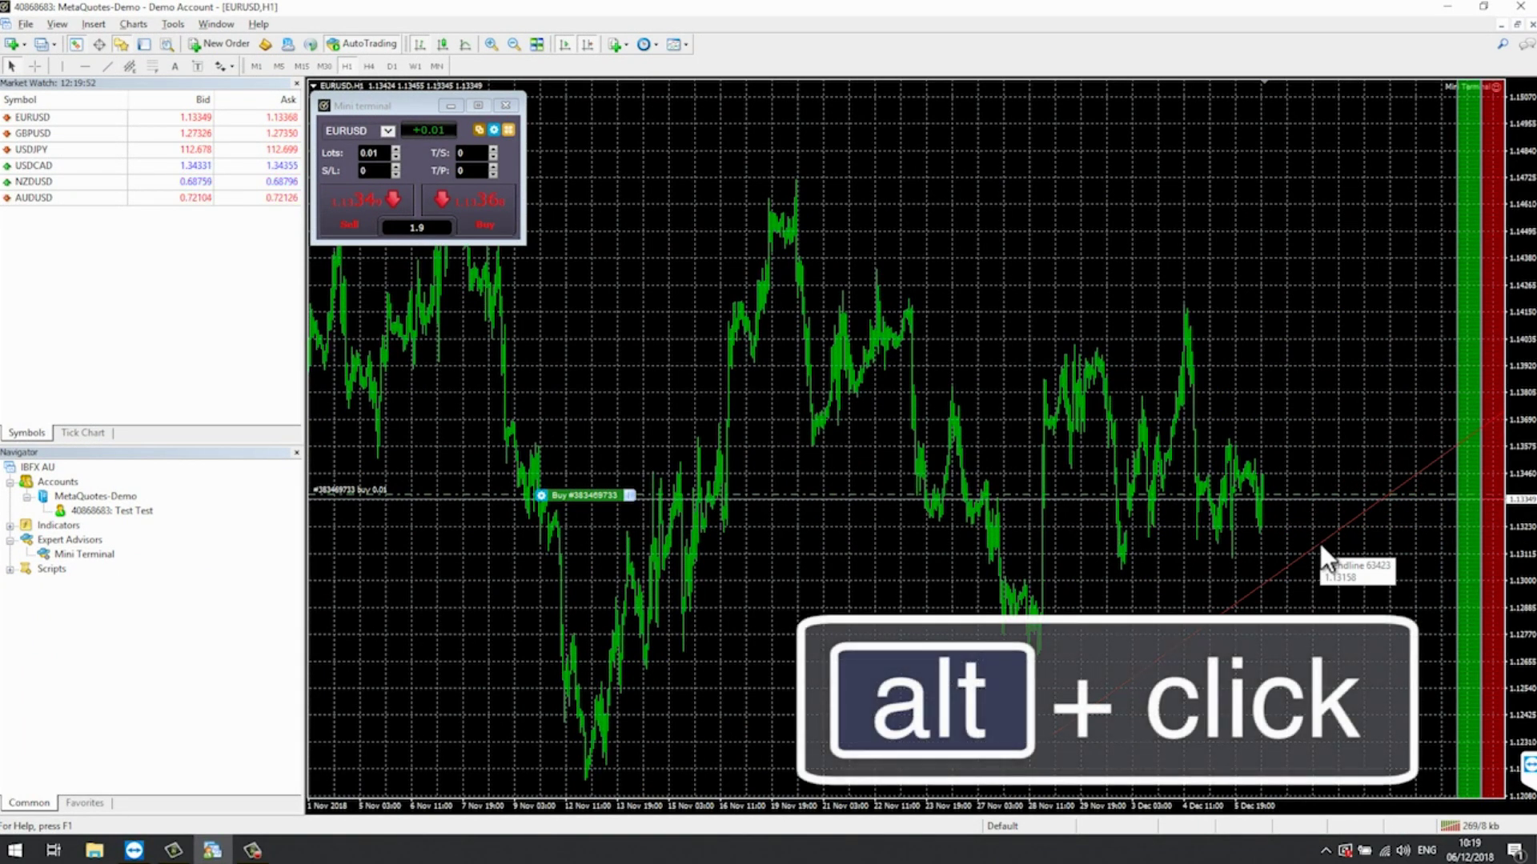
{"action": "left_click", "coordinate": [1319, 545], "text": "alt"}
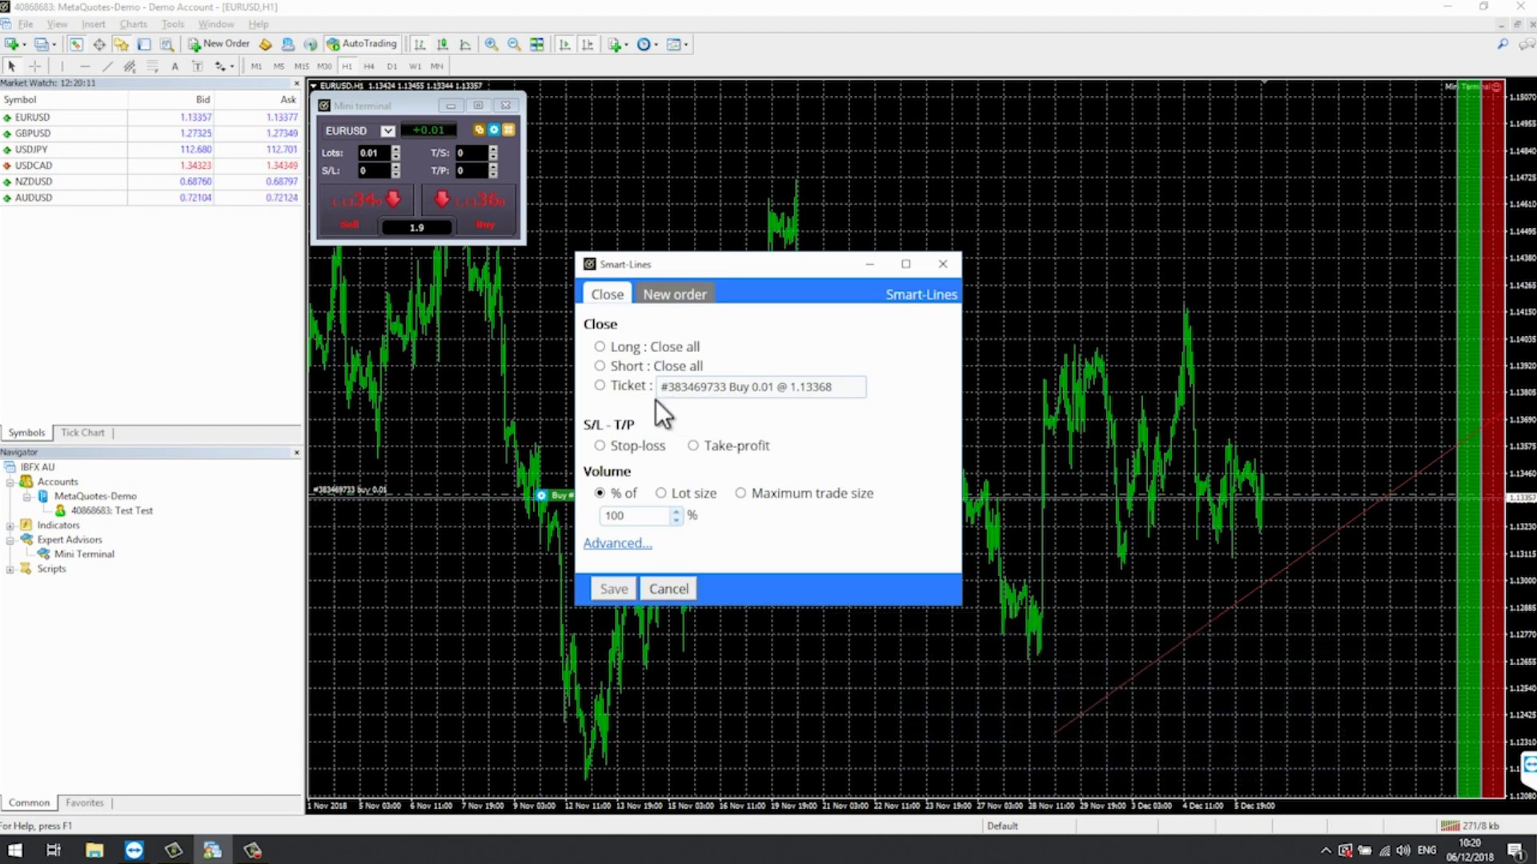
{"action": "left_click", "coordinate": [600, 385]}
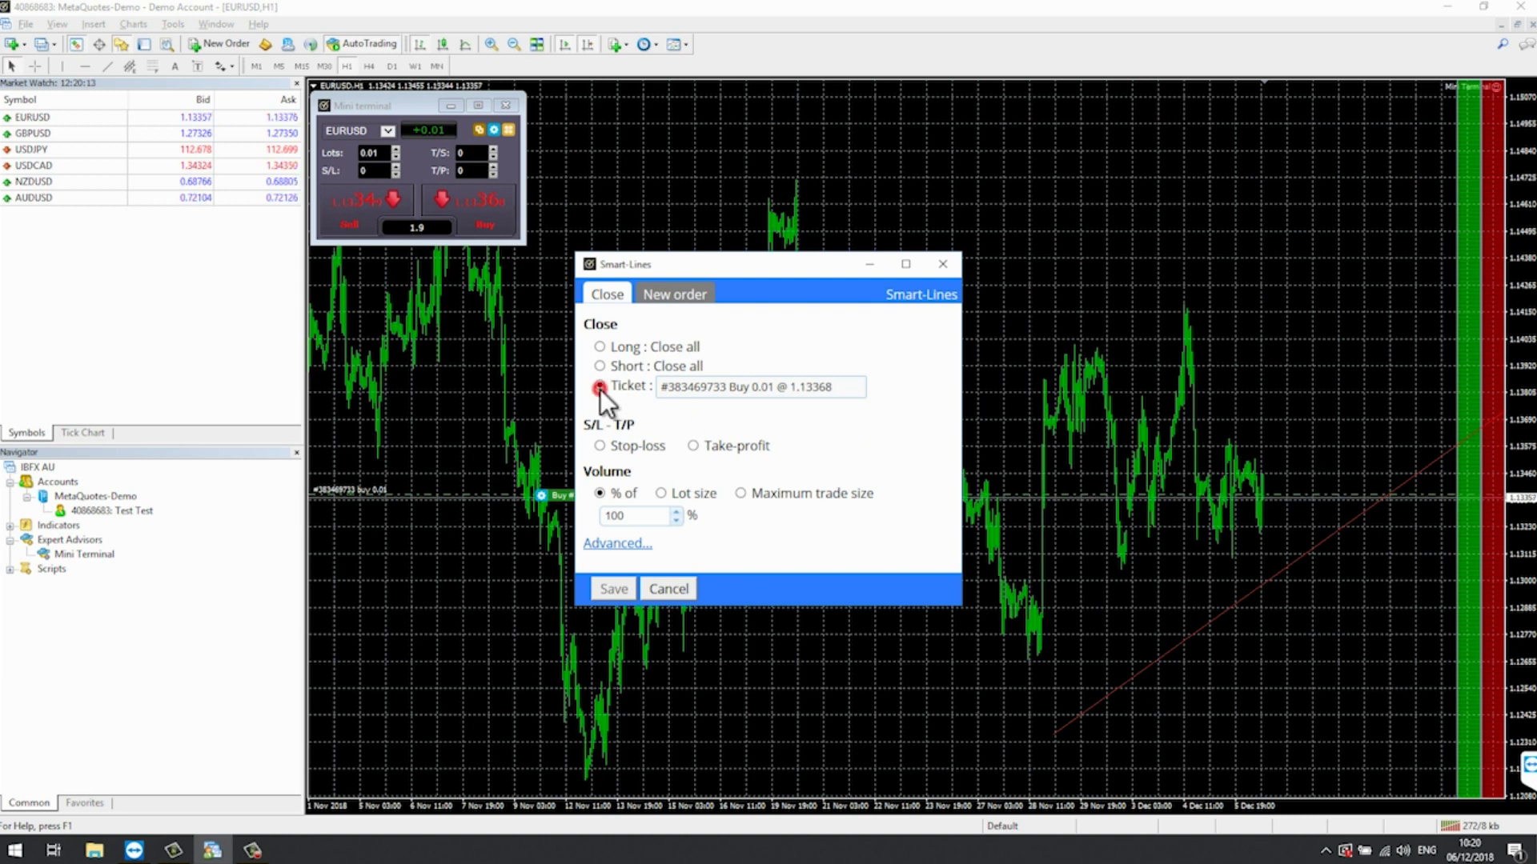
{"action": "left_click", "coordinate": [600, 446]}
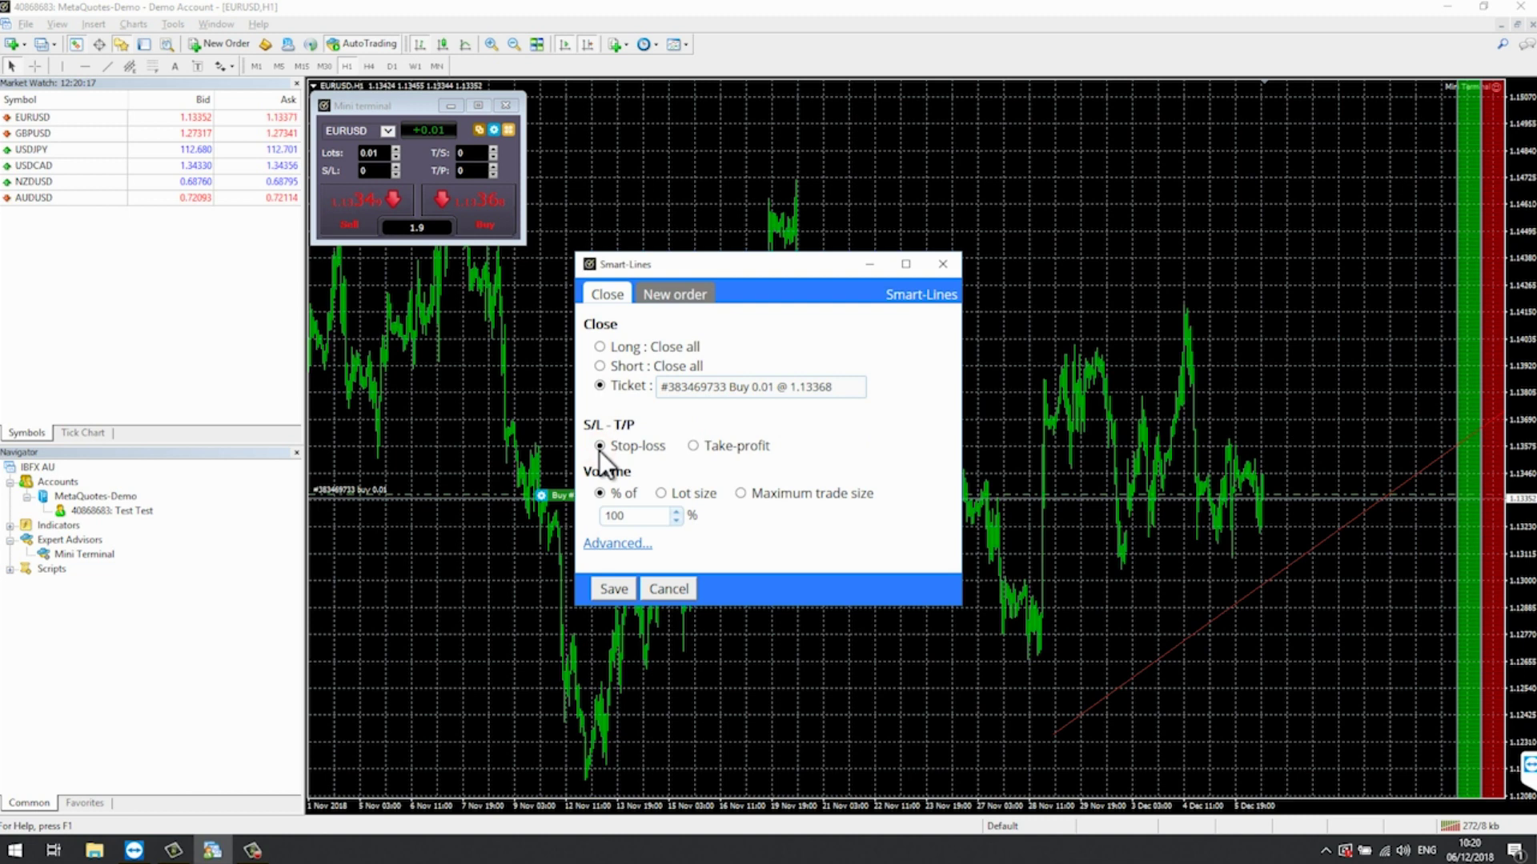
{"action": "left_click", "coordinate": [612, 589]}
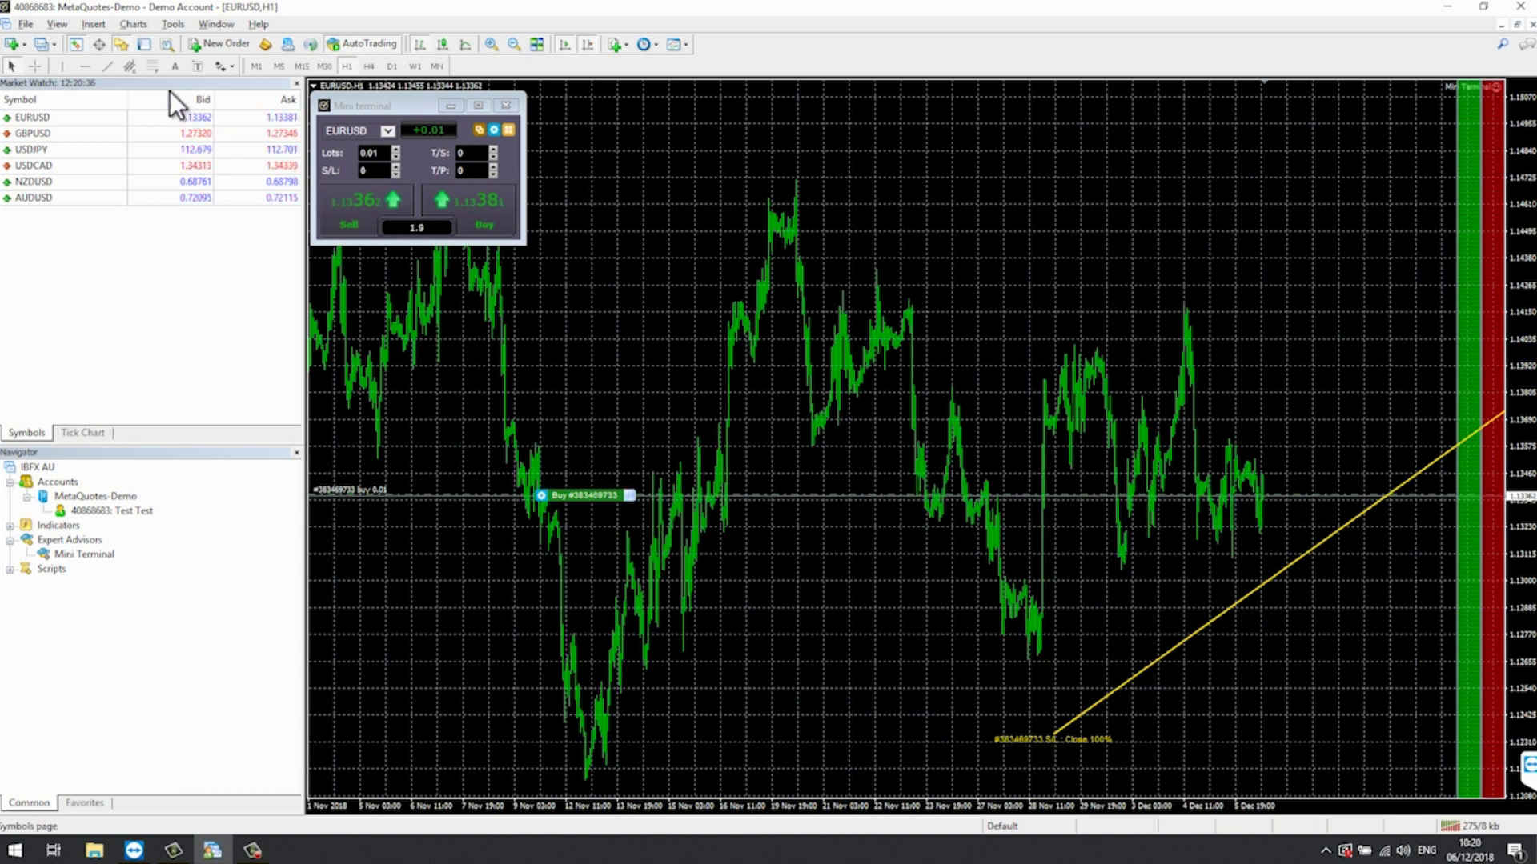
Draw a falling trendline above price and save it as a take-profit for the same ticket.
{"action": "left_click", "coordinate": [108, 66]}
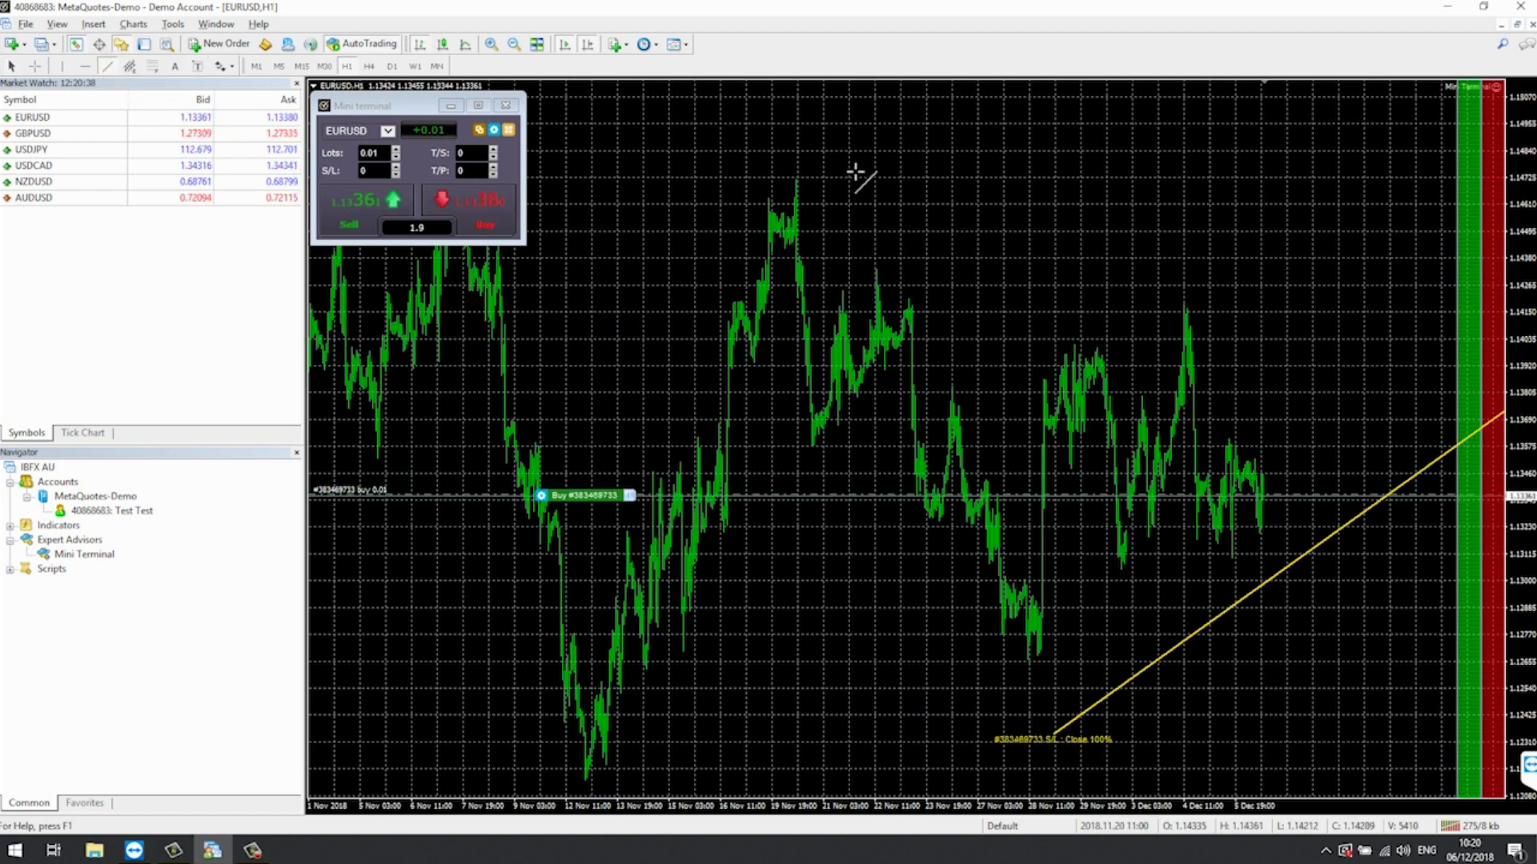
{"action": "left_click_drag", "start_coordinate": [949, 167], "coordinate": [1294, 300]}
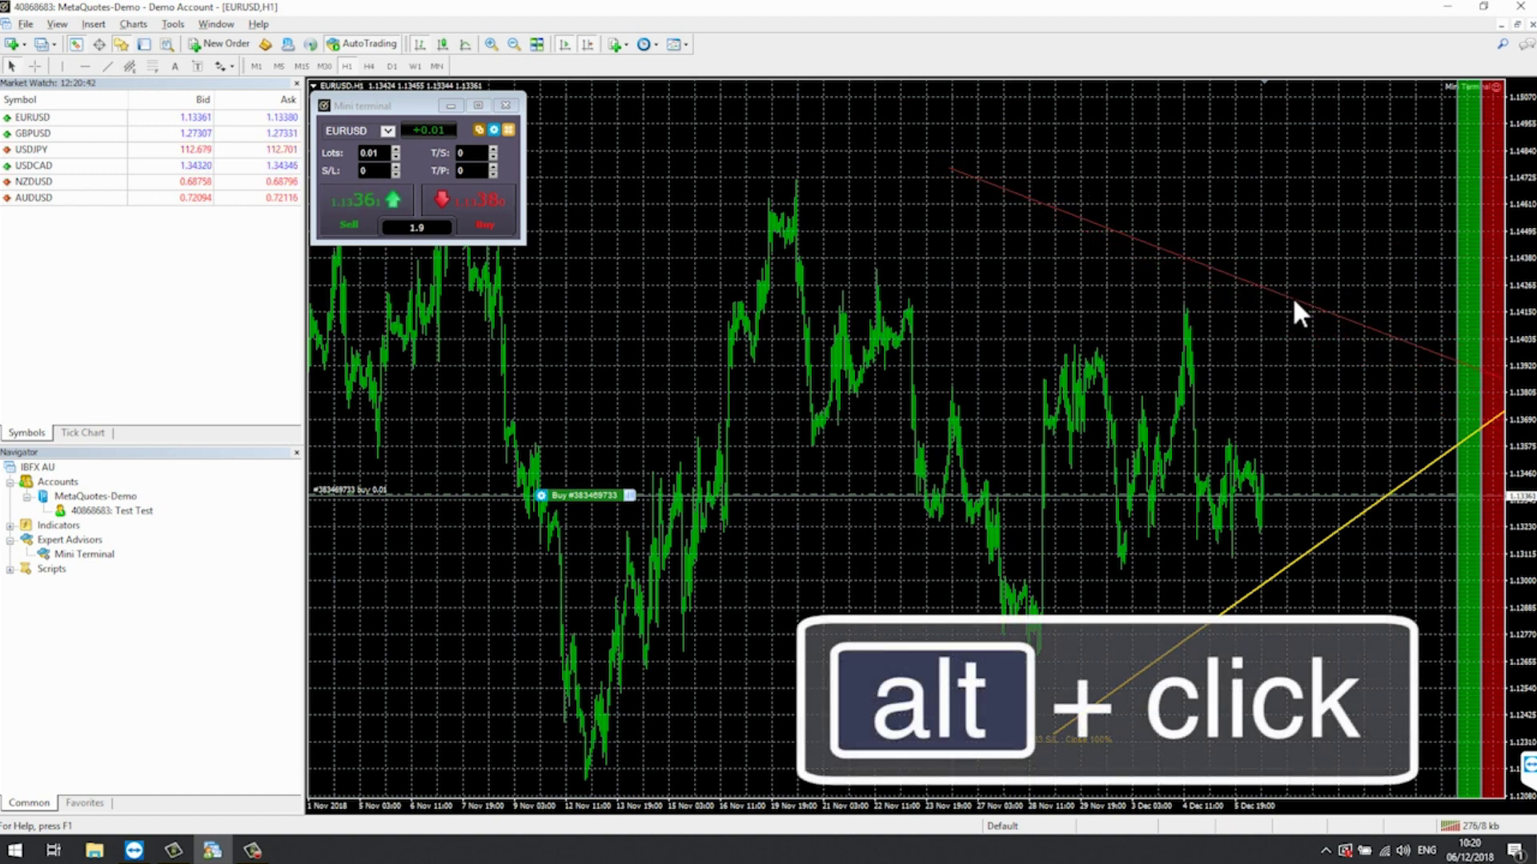
{"action": "left_click", "coordinate": [1293, 301], "text": "alt"}
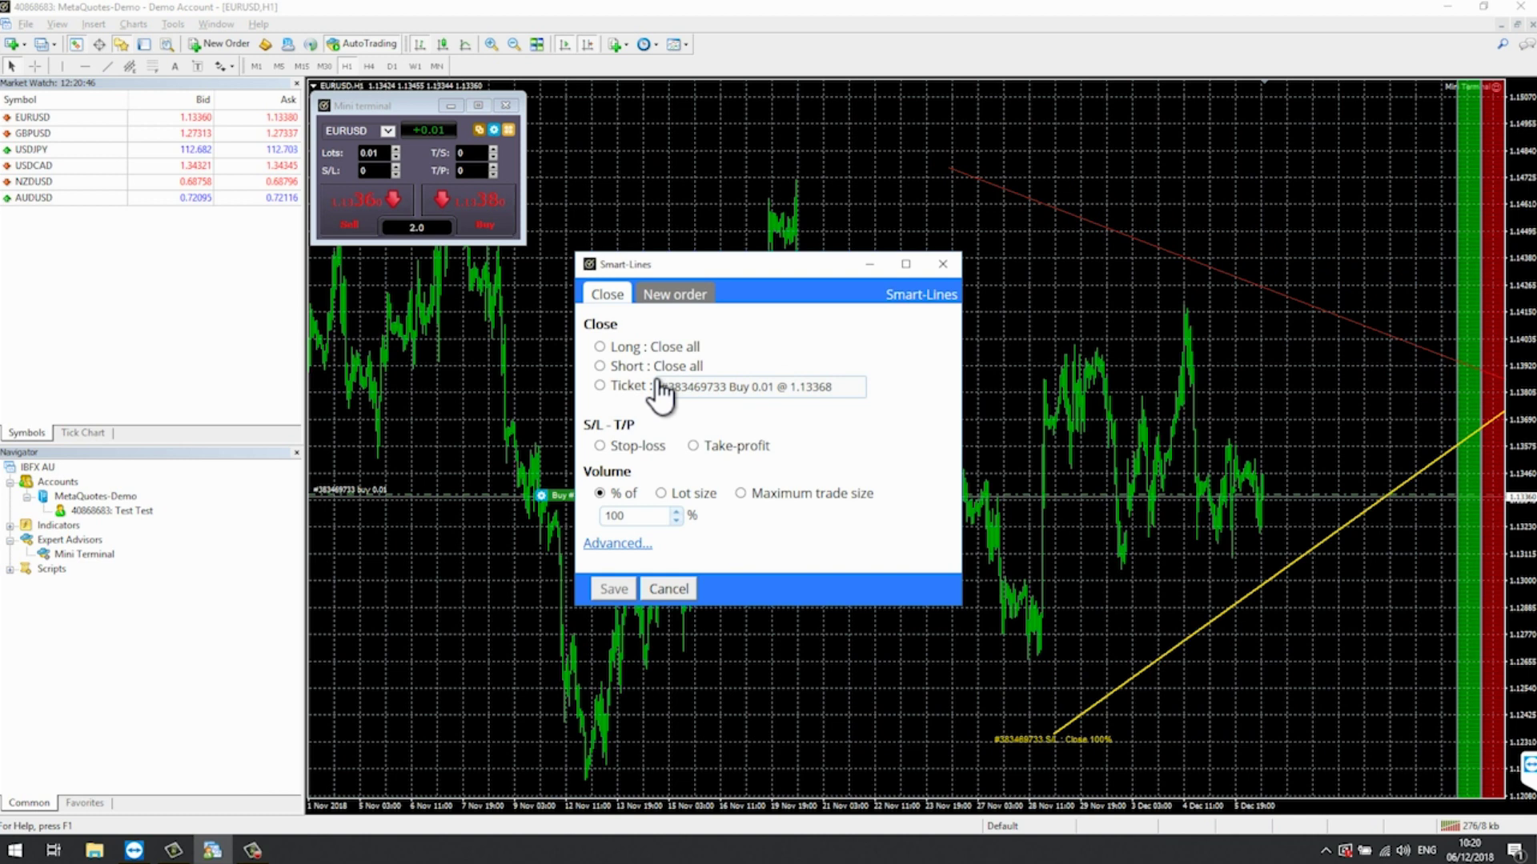
{"action": "left_click", "coordinate": [634, 387]}
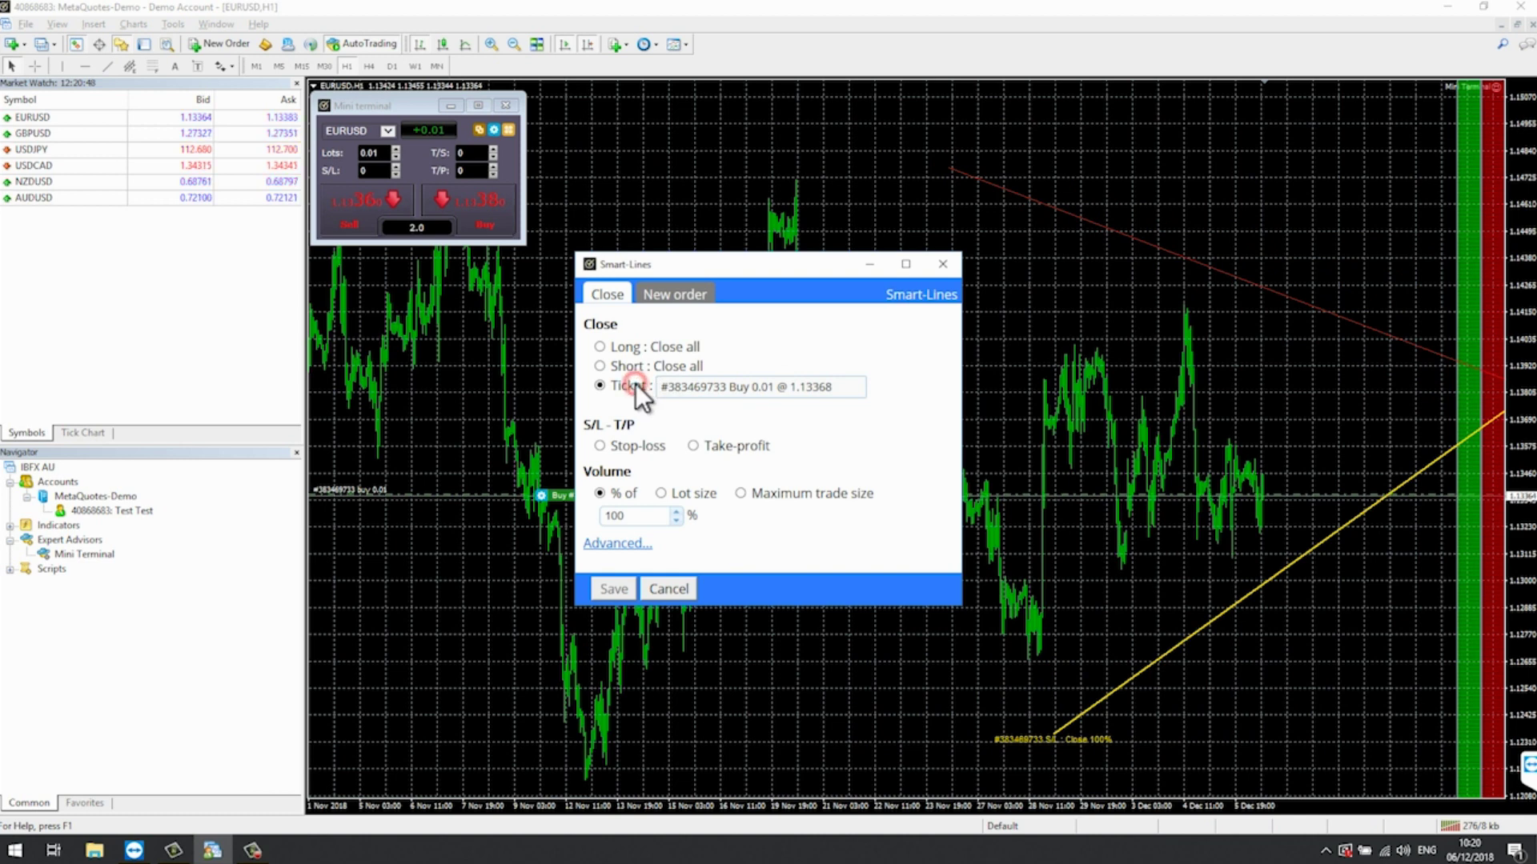
{"action": "left_click", "coordinate": [724, 450]}
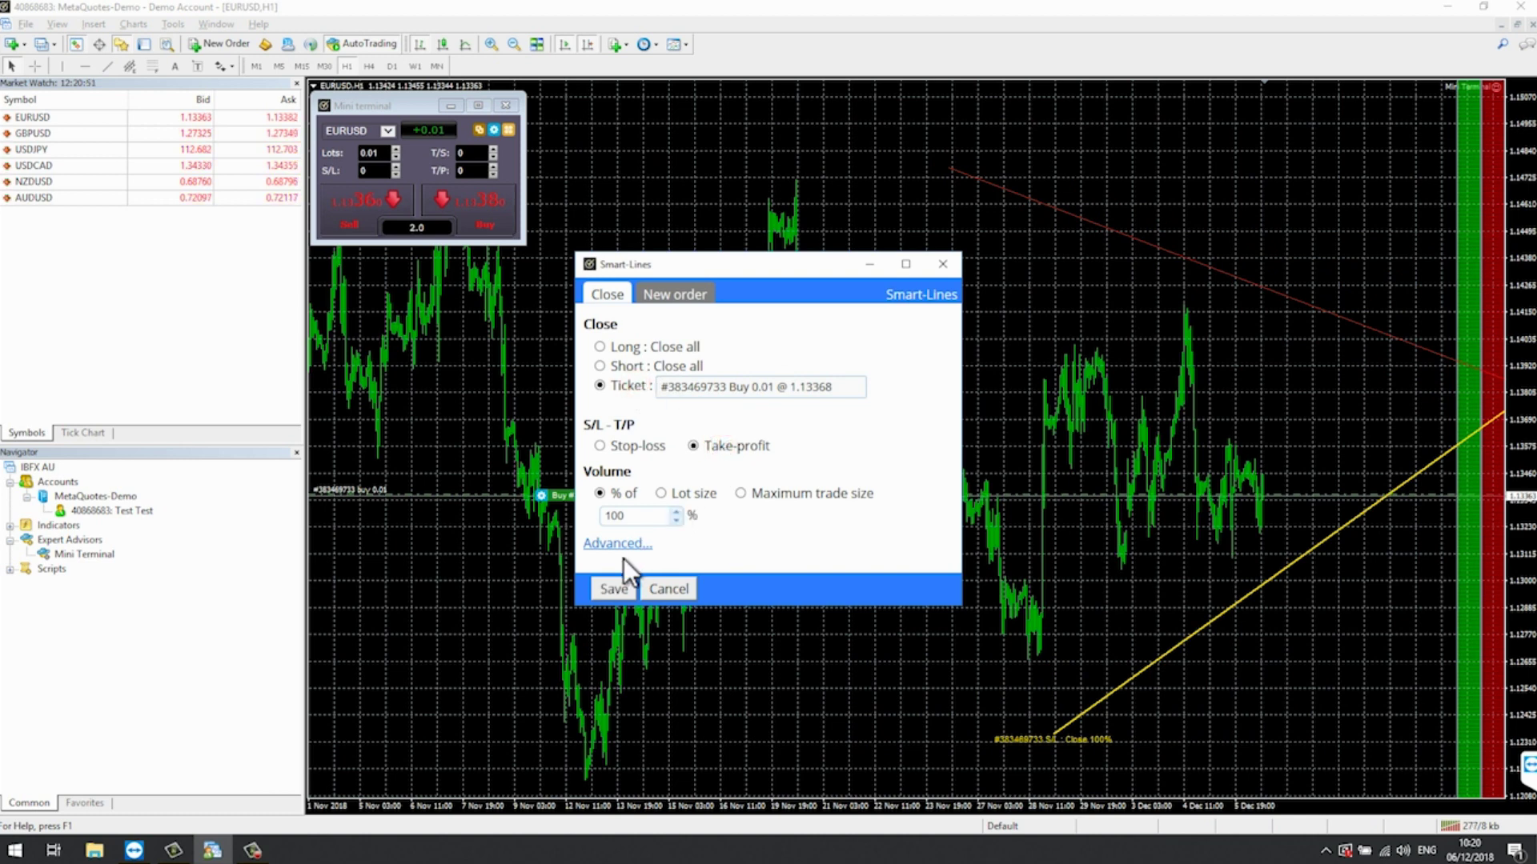
{"action": "left_click", "coordinate": [611, 590]}
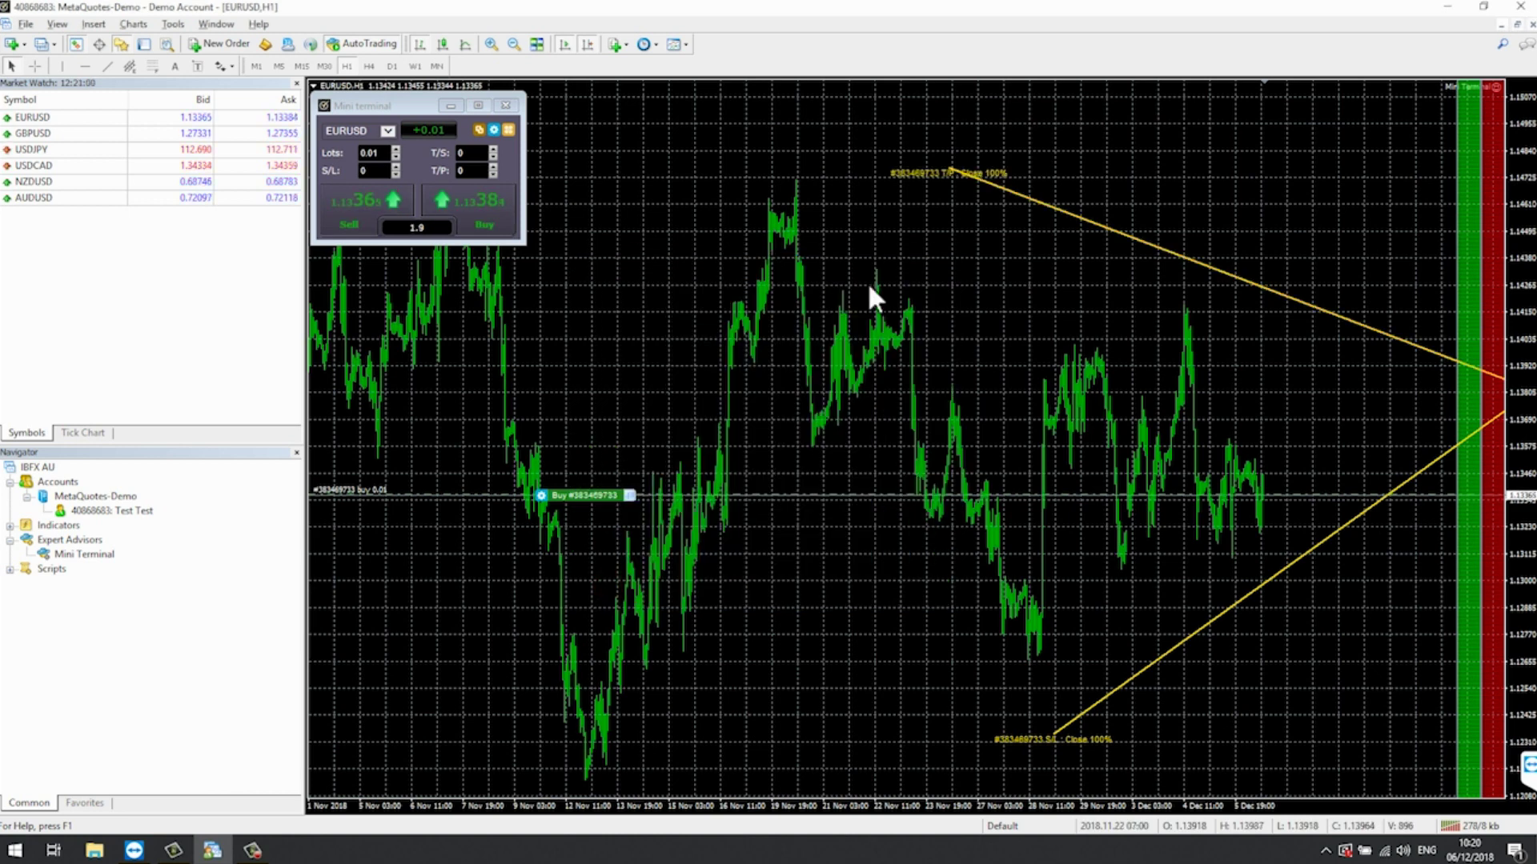
Draw a vertical line right of the latest bars and set its Smart-Line to close all orders.
{"action": "left_click", "coordinate": [63, 67]}
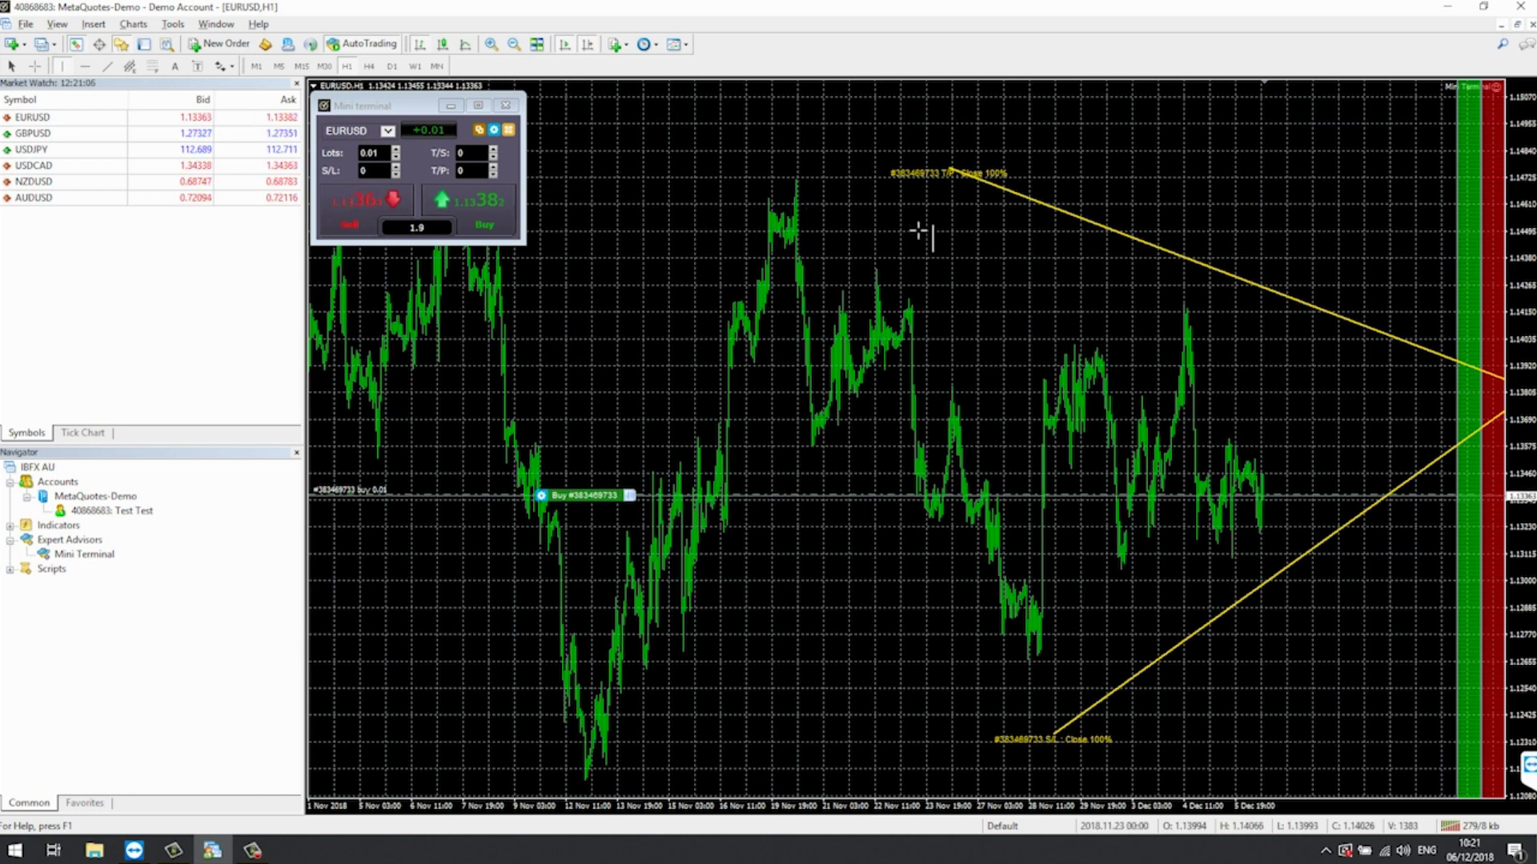
{"action": "left_click", "coordinate": [1311, 299]}
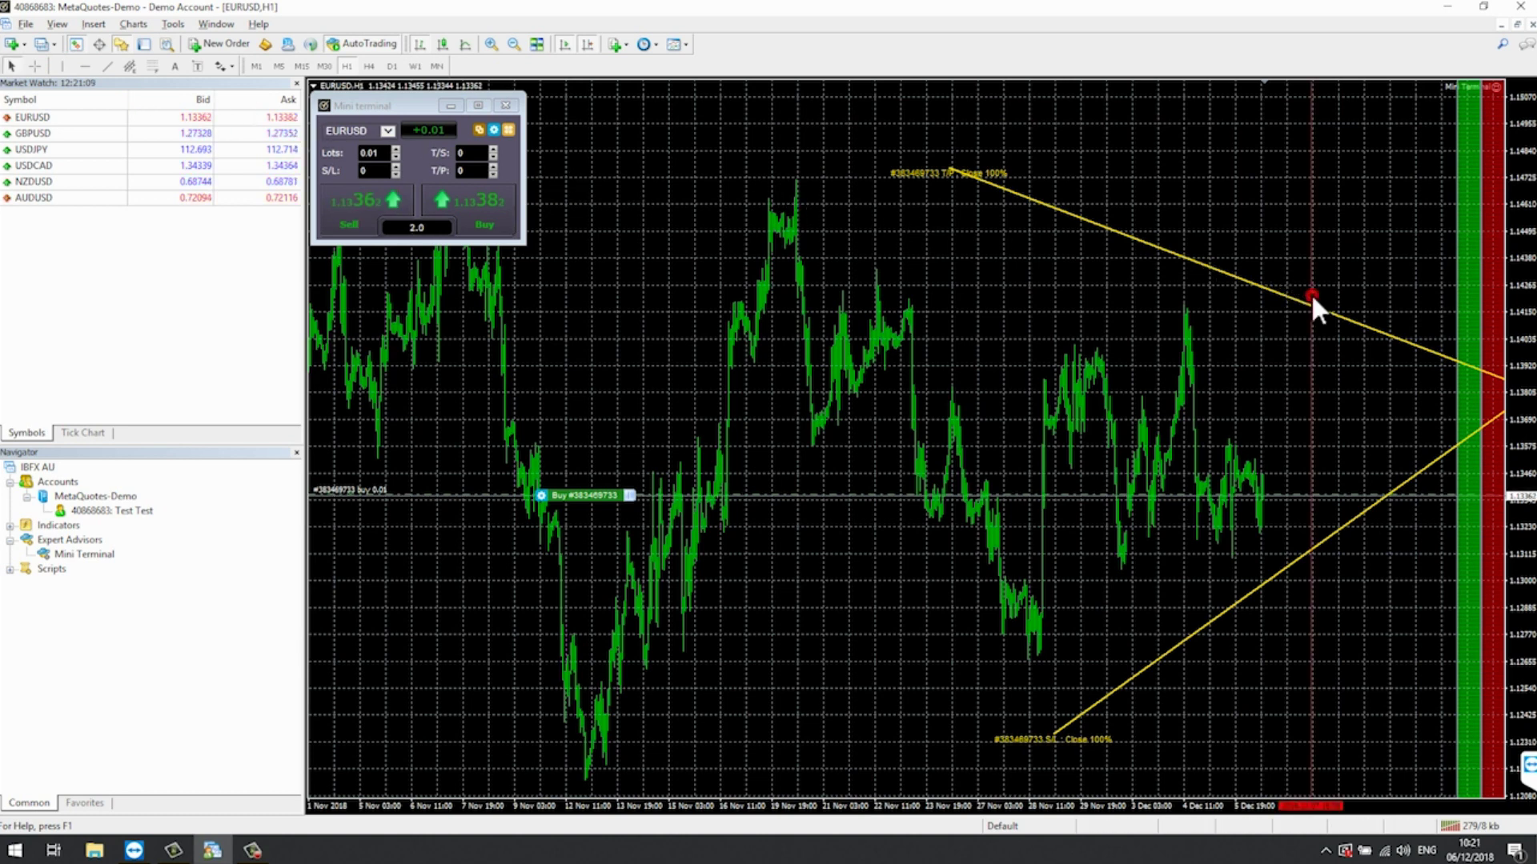
{"action": "left_click", "coordinate": [1311, 295], "text": "alt"}
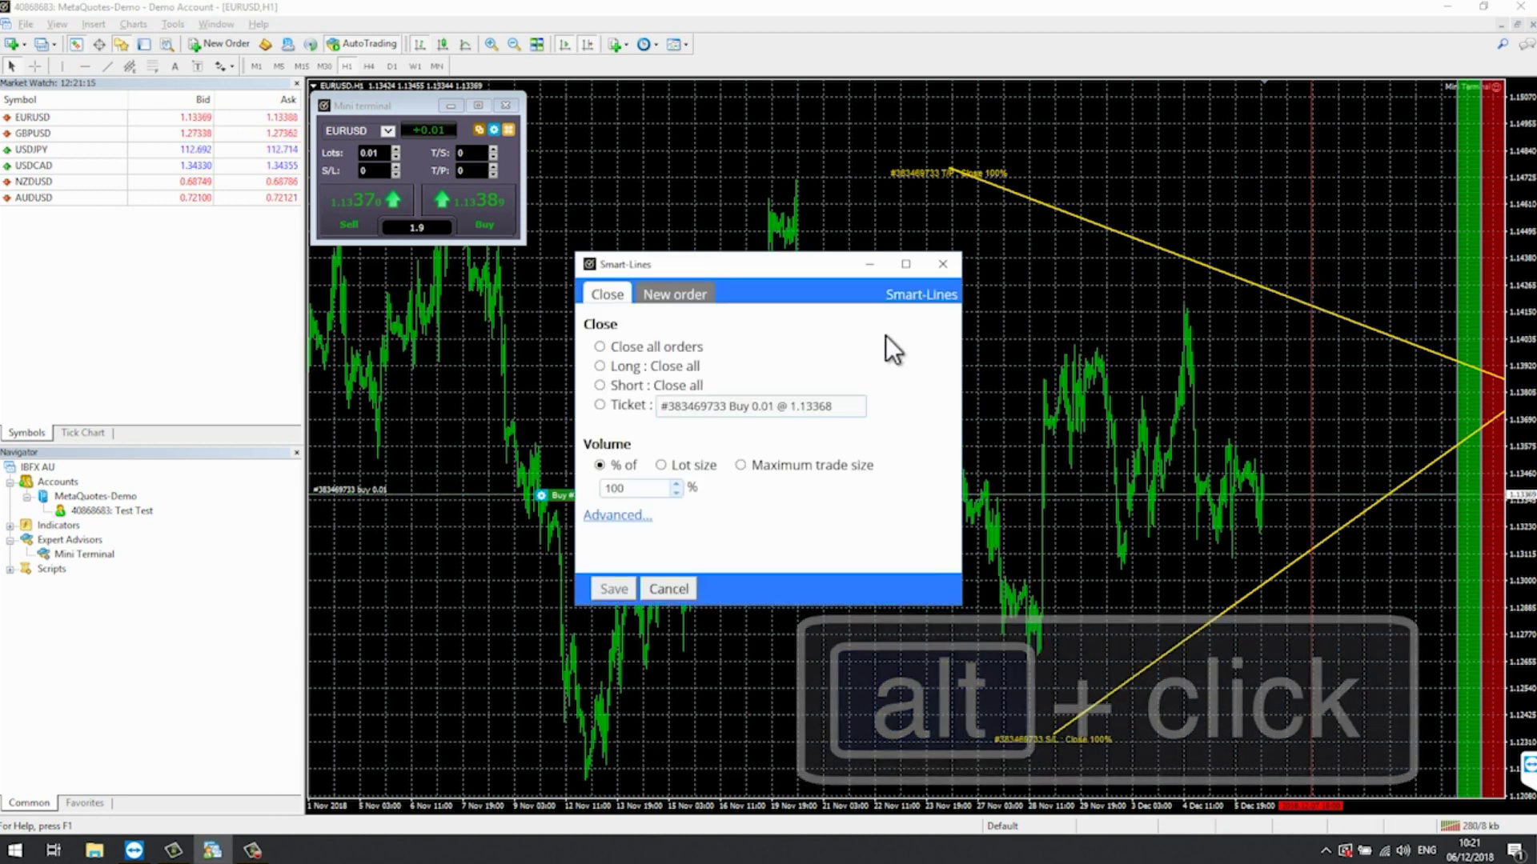
{"action": "left_click", "coordinate": [656, 349]}
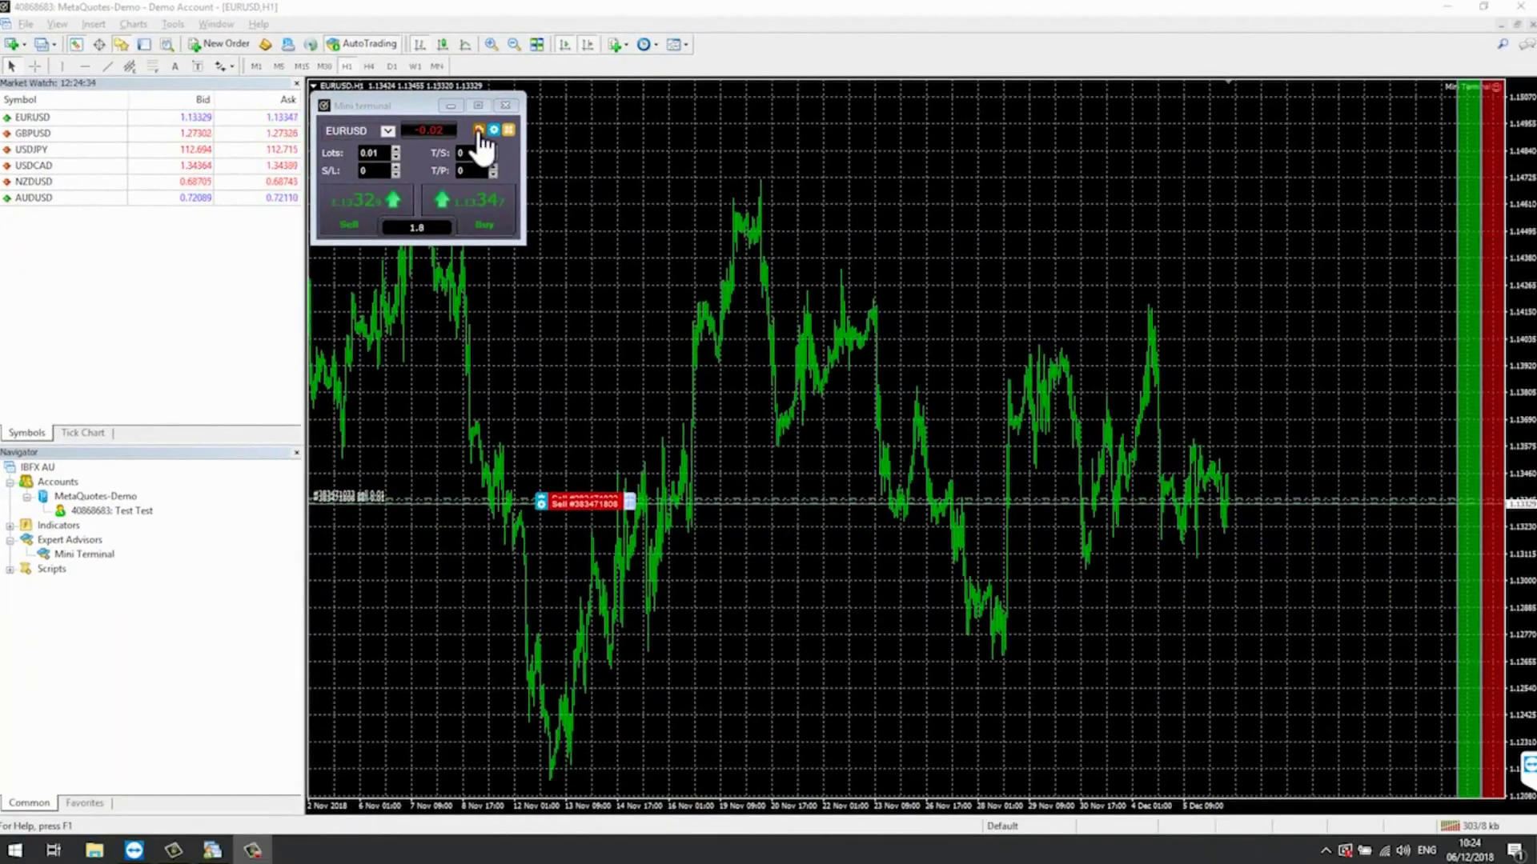
Switch the Mini terminal to maxi mode and toggle the Volume and Account info sections.
{"action": "left_click", "coordinate": [720, 197]}
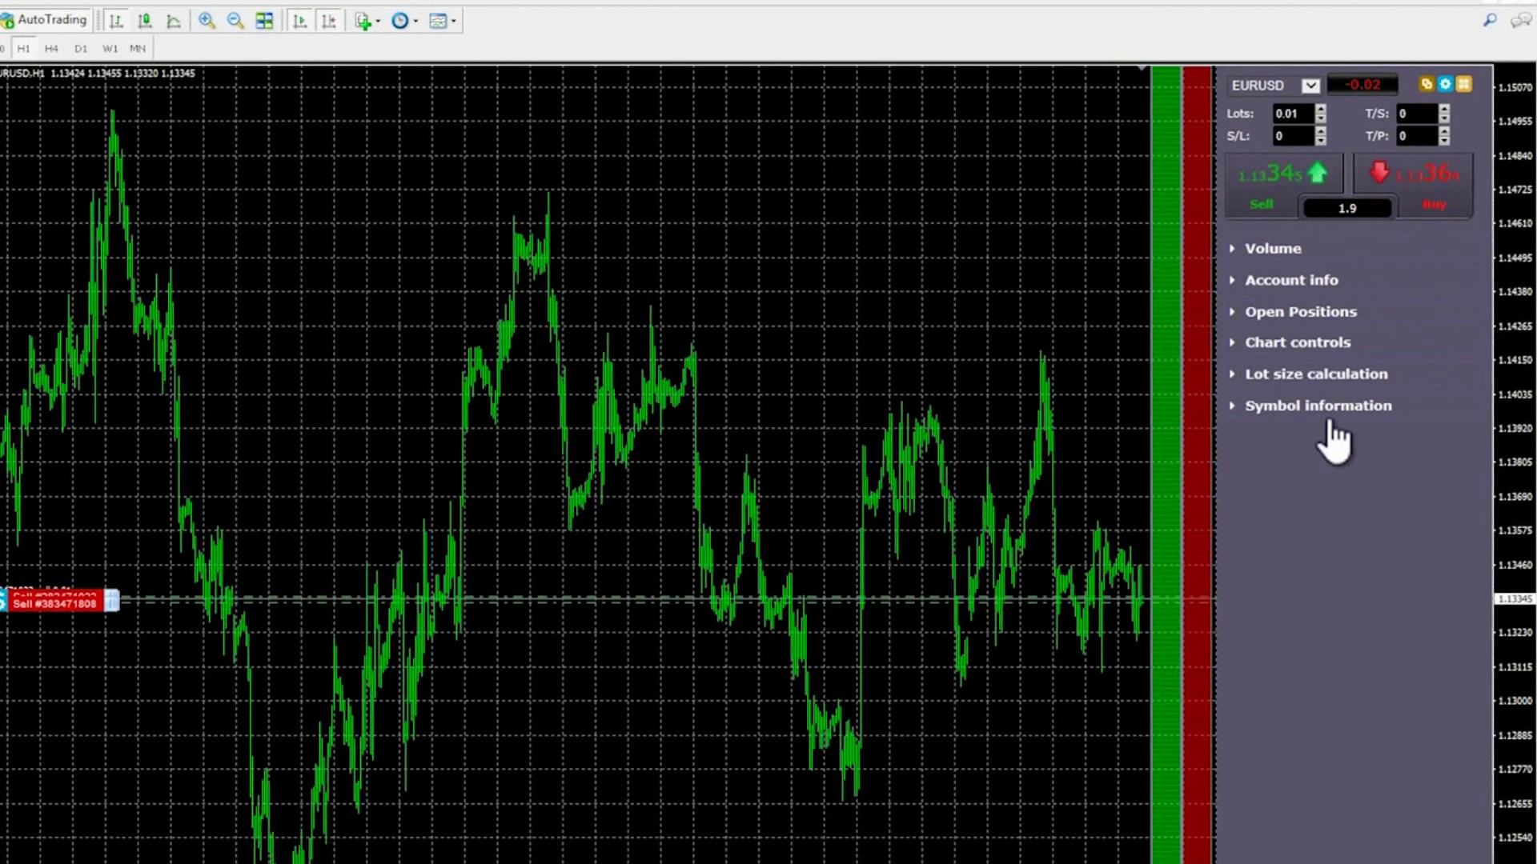
{"action": "left_click", "coordinate": [1294, 251]}
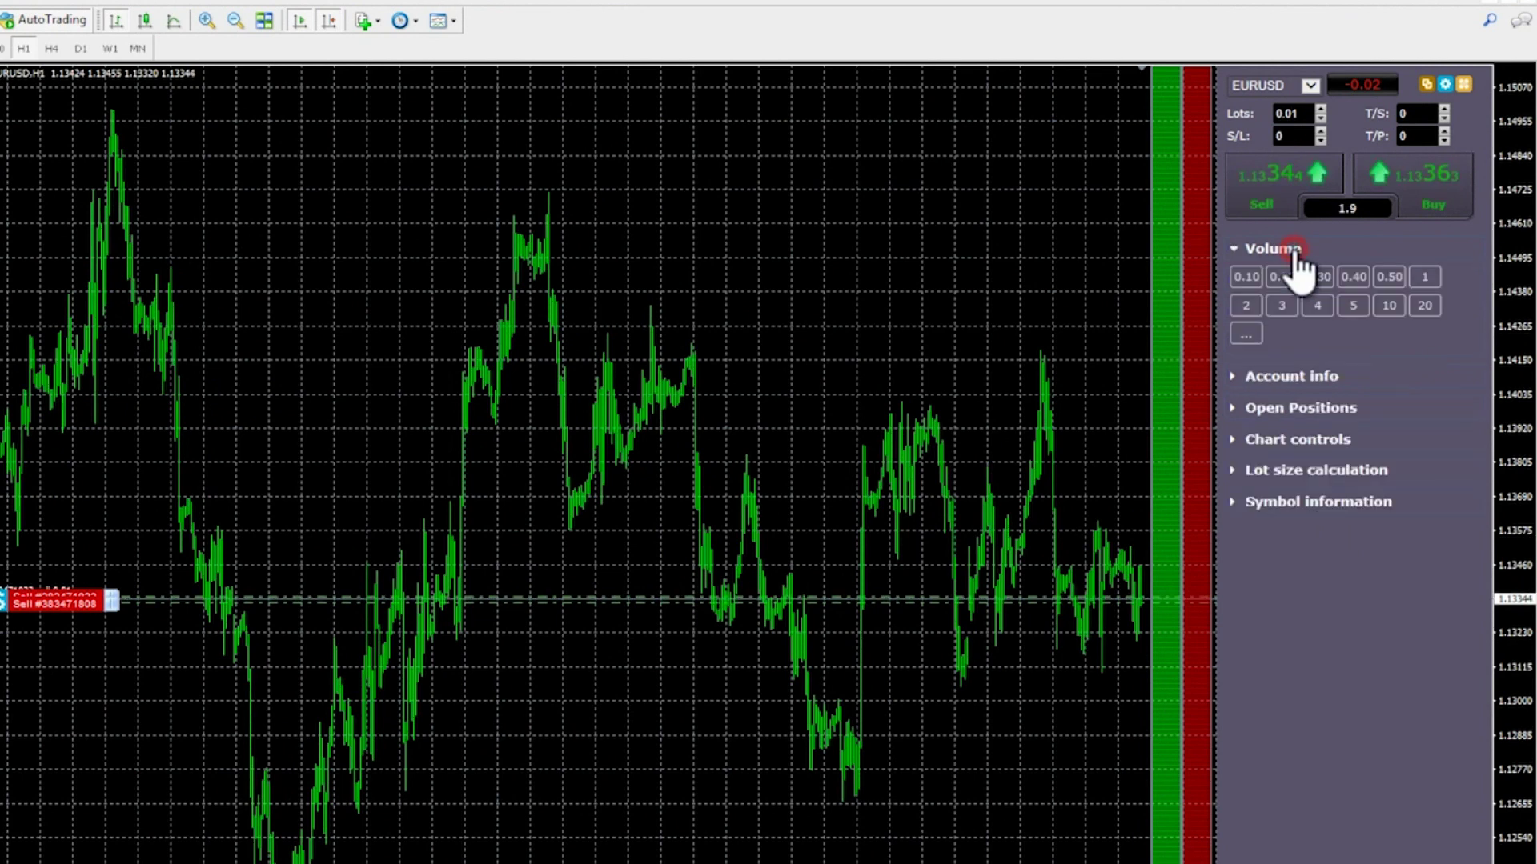
{"action": "left_click", "coordinate": [1295, 252]}
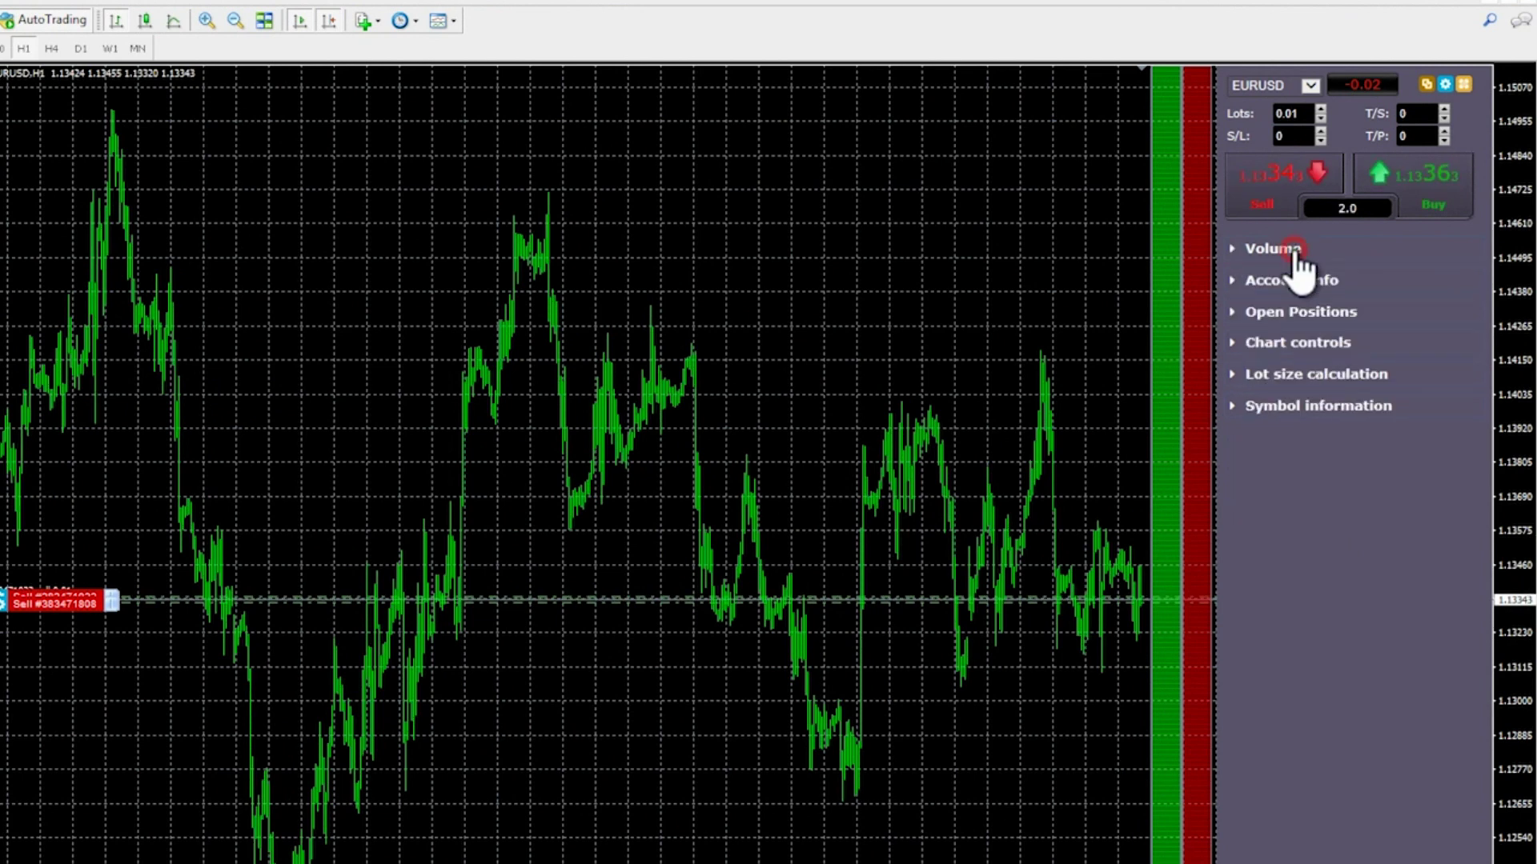
{"action": "left_click", "coordinate": [1294, 282]}
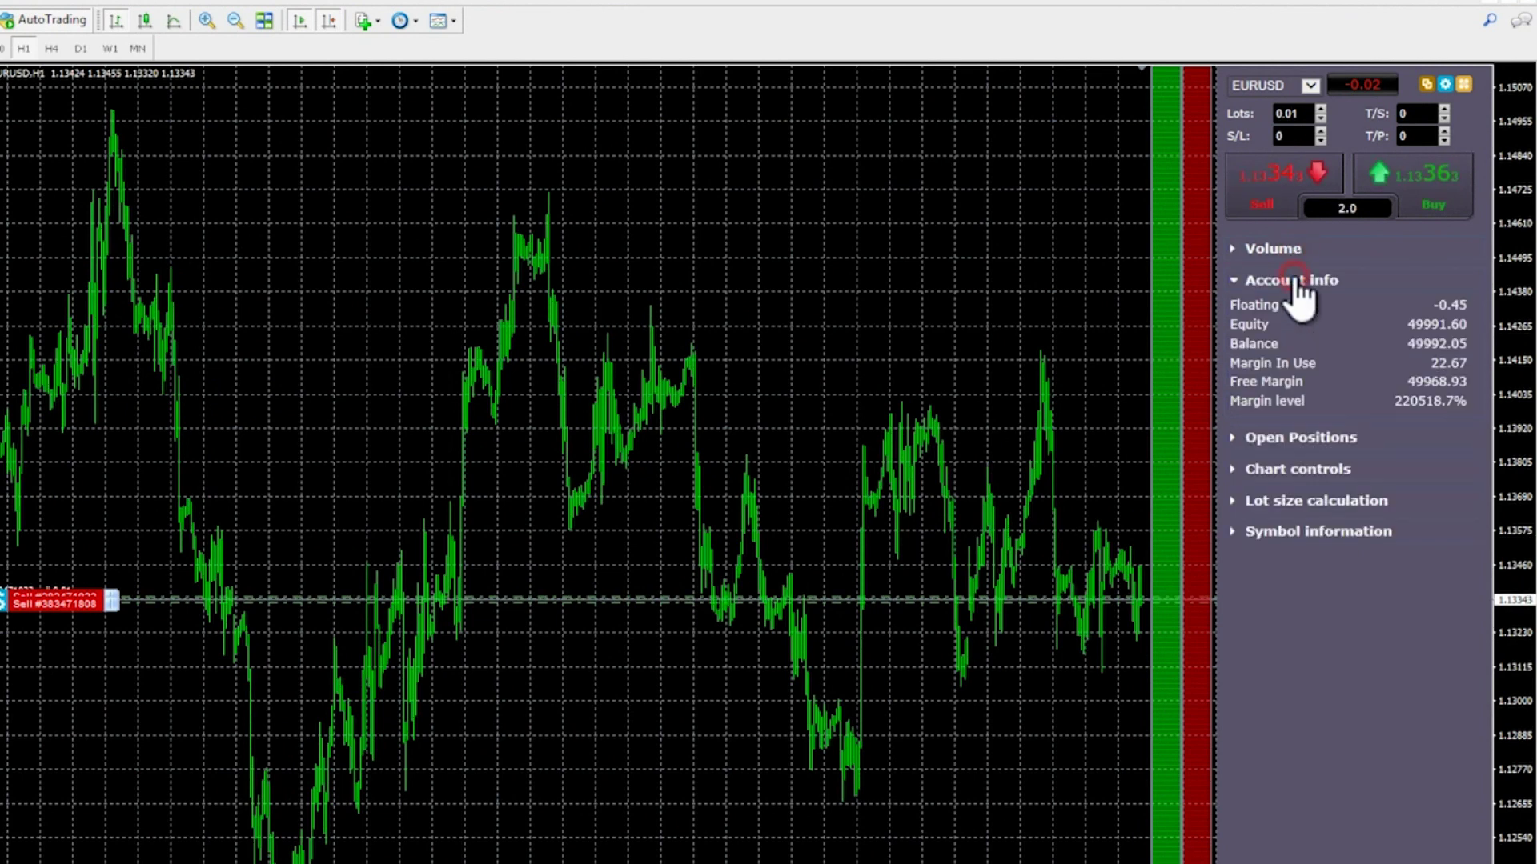
{"action": "left_click", "coordinate": [1295, 282]}
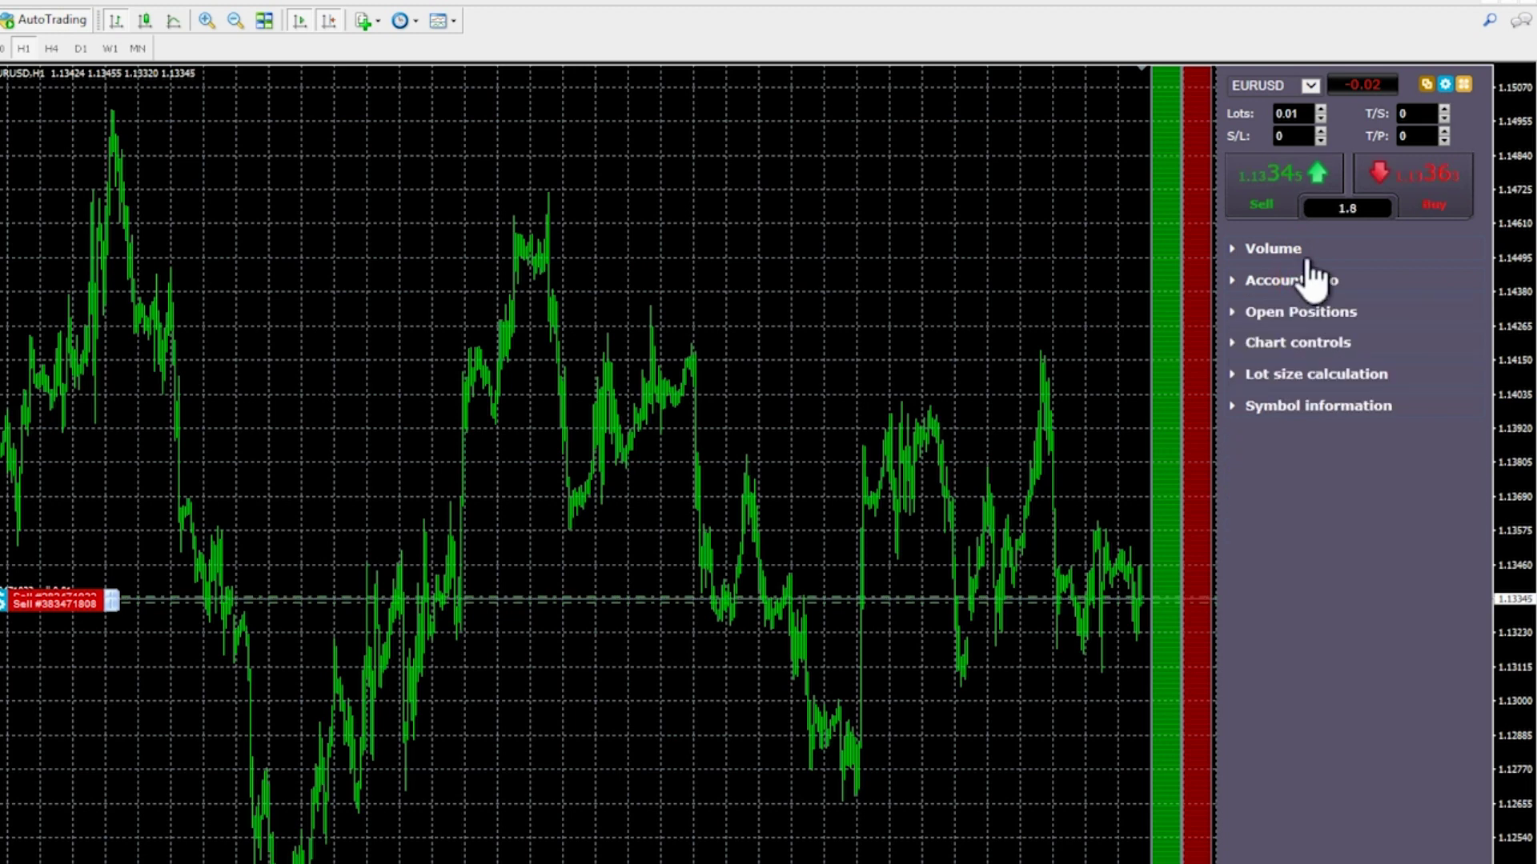
Open and close the tasks and settings panel, then expand the Volume section.
{"action": "left_click", "coordinate": [1445, 85]}
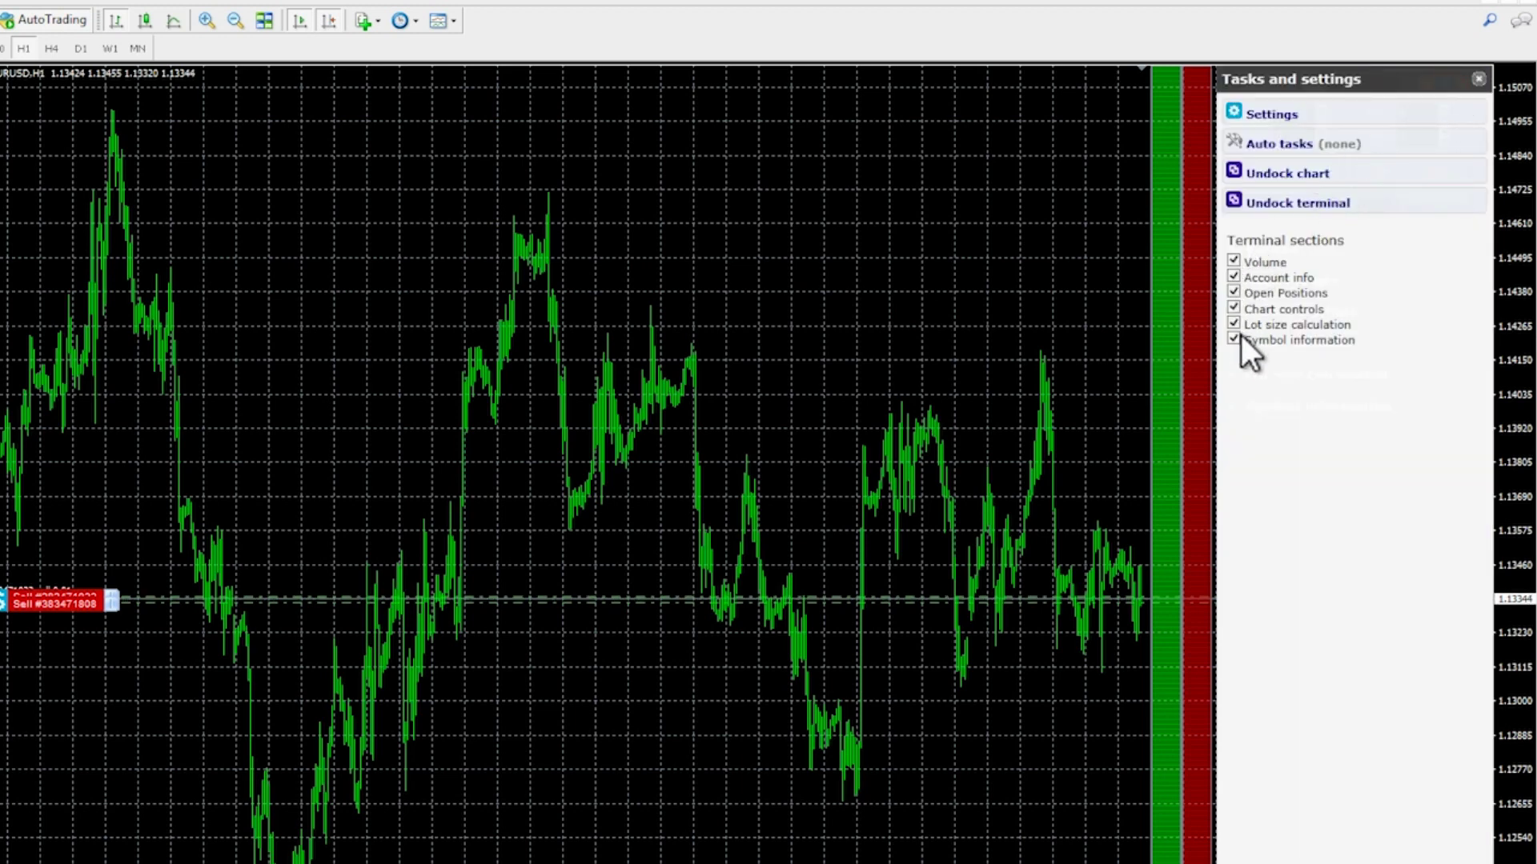
{"action": "left_click", "coordinate": [1479, 79]}
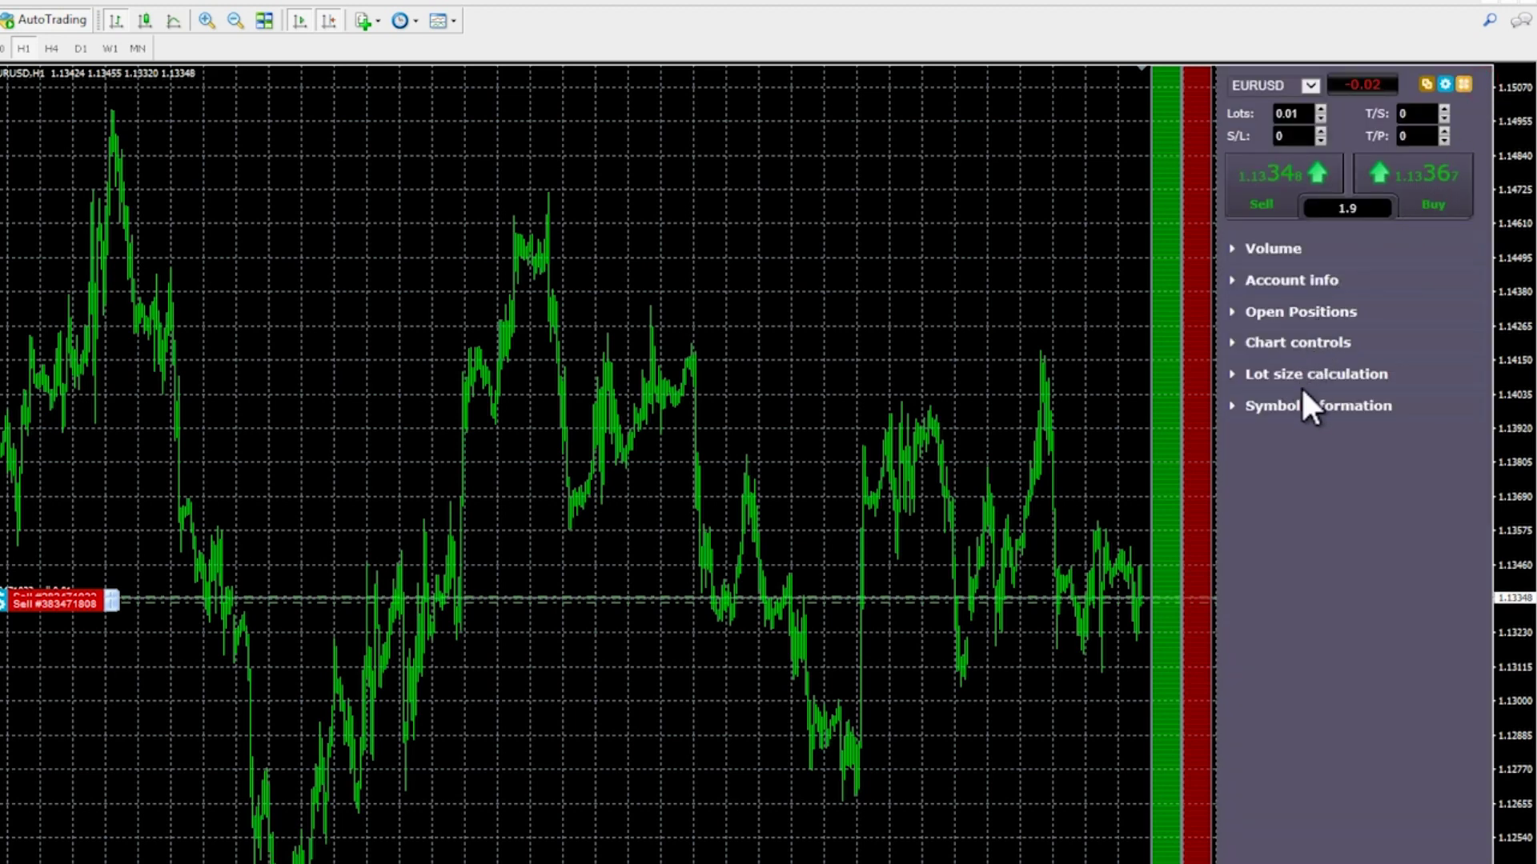
{"action": "left_click", "coordinate": [1290, 251]}
Set the lot size to 0.30 and replace the preset volumes with 1, 2, 3.
{"action": "left_click", "coordinate": [1318, 277]}
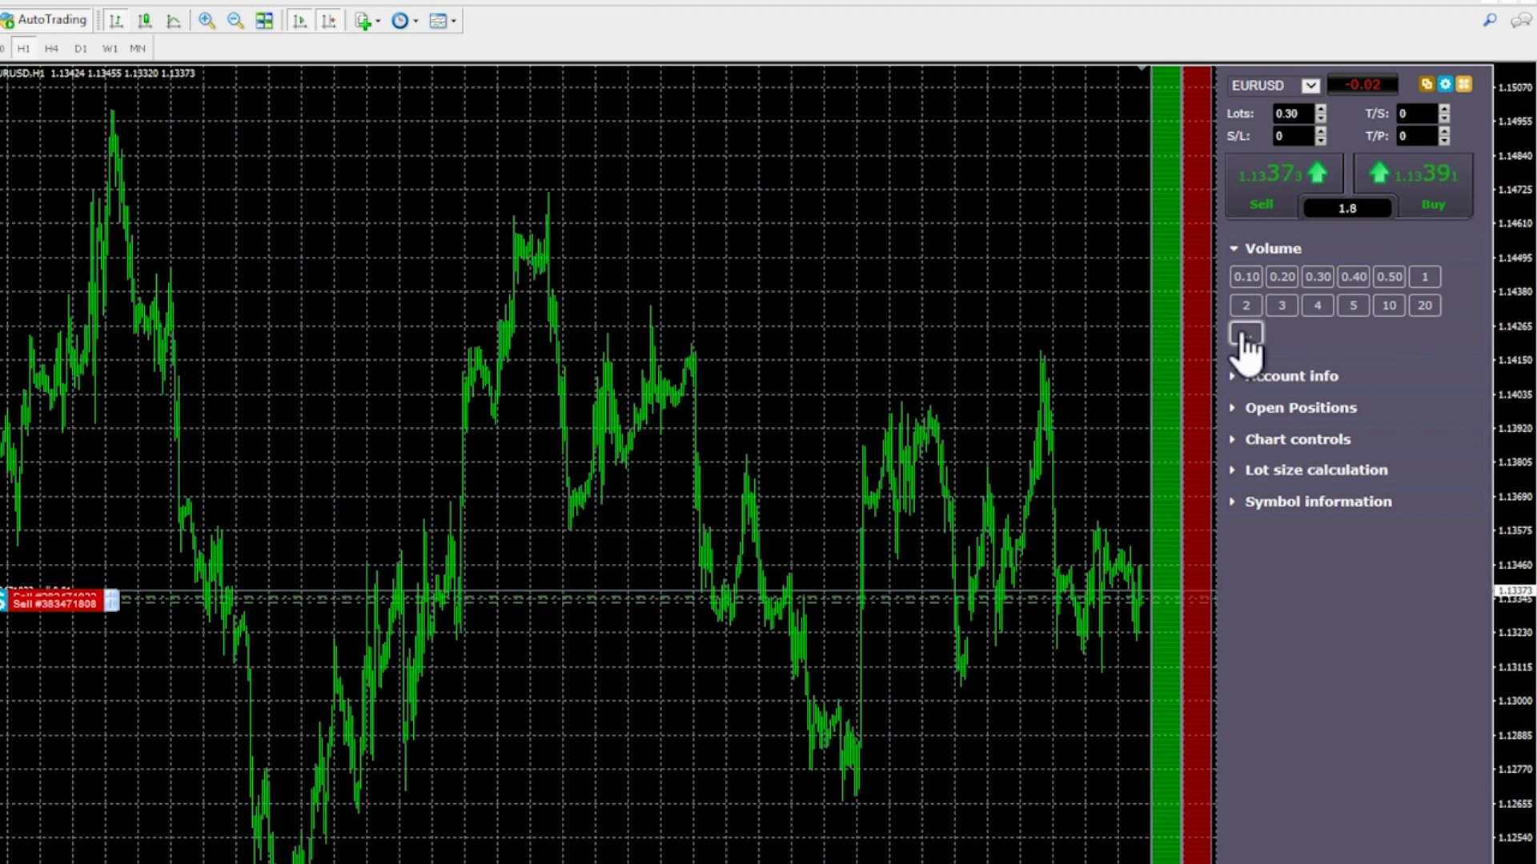
{"action": "left_click", "coordinate": [1244, 334]}
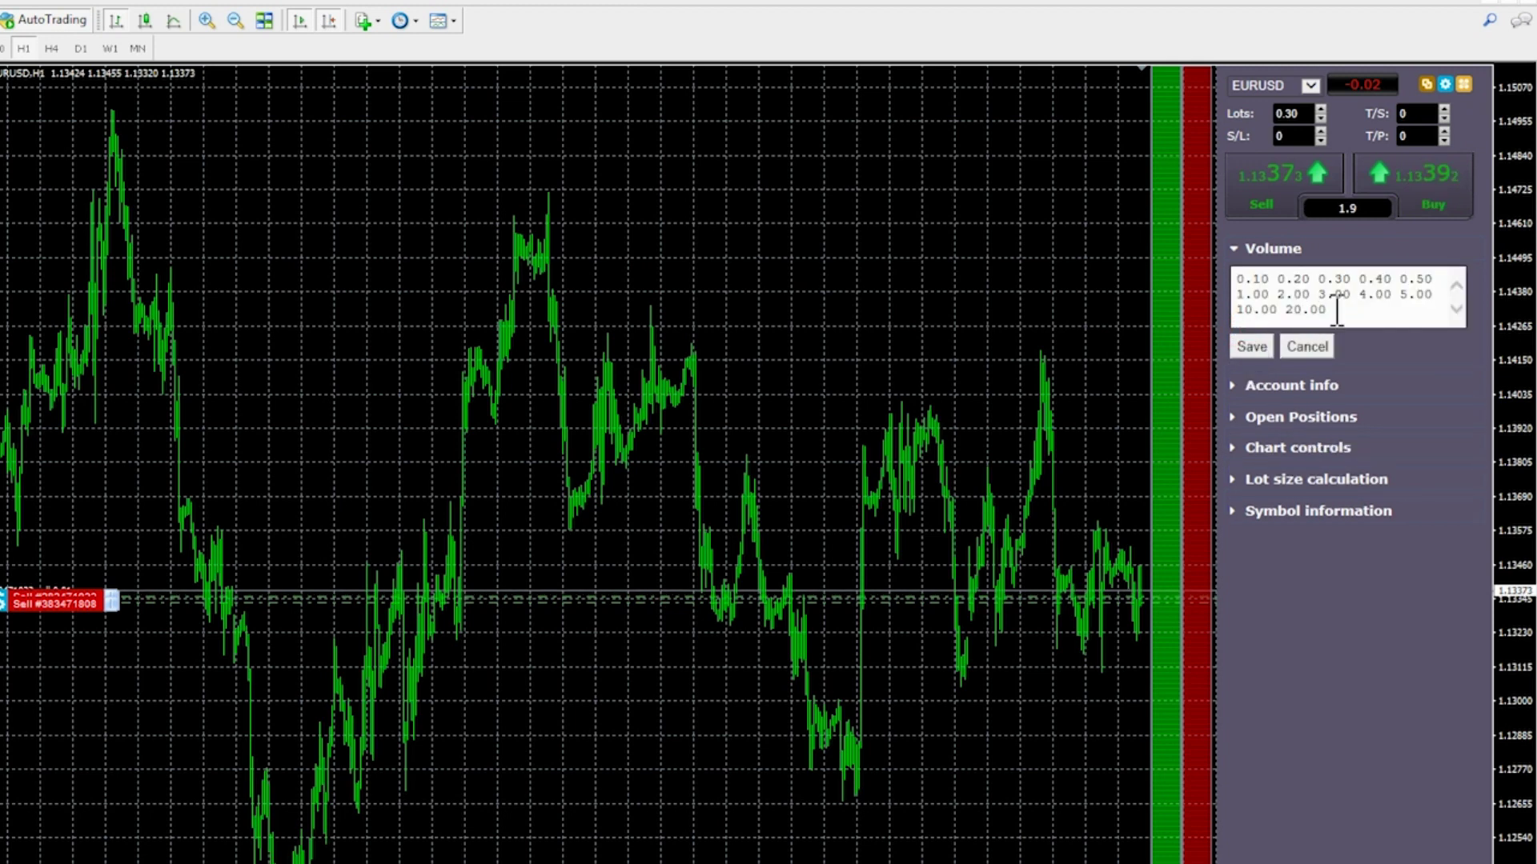
{"action": "left_click_drag", "start_coordinate": [1328, 312], "coordinate": [1240, 269]}
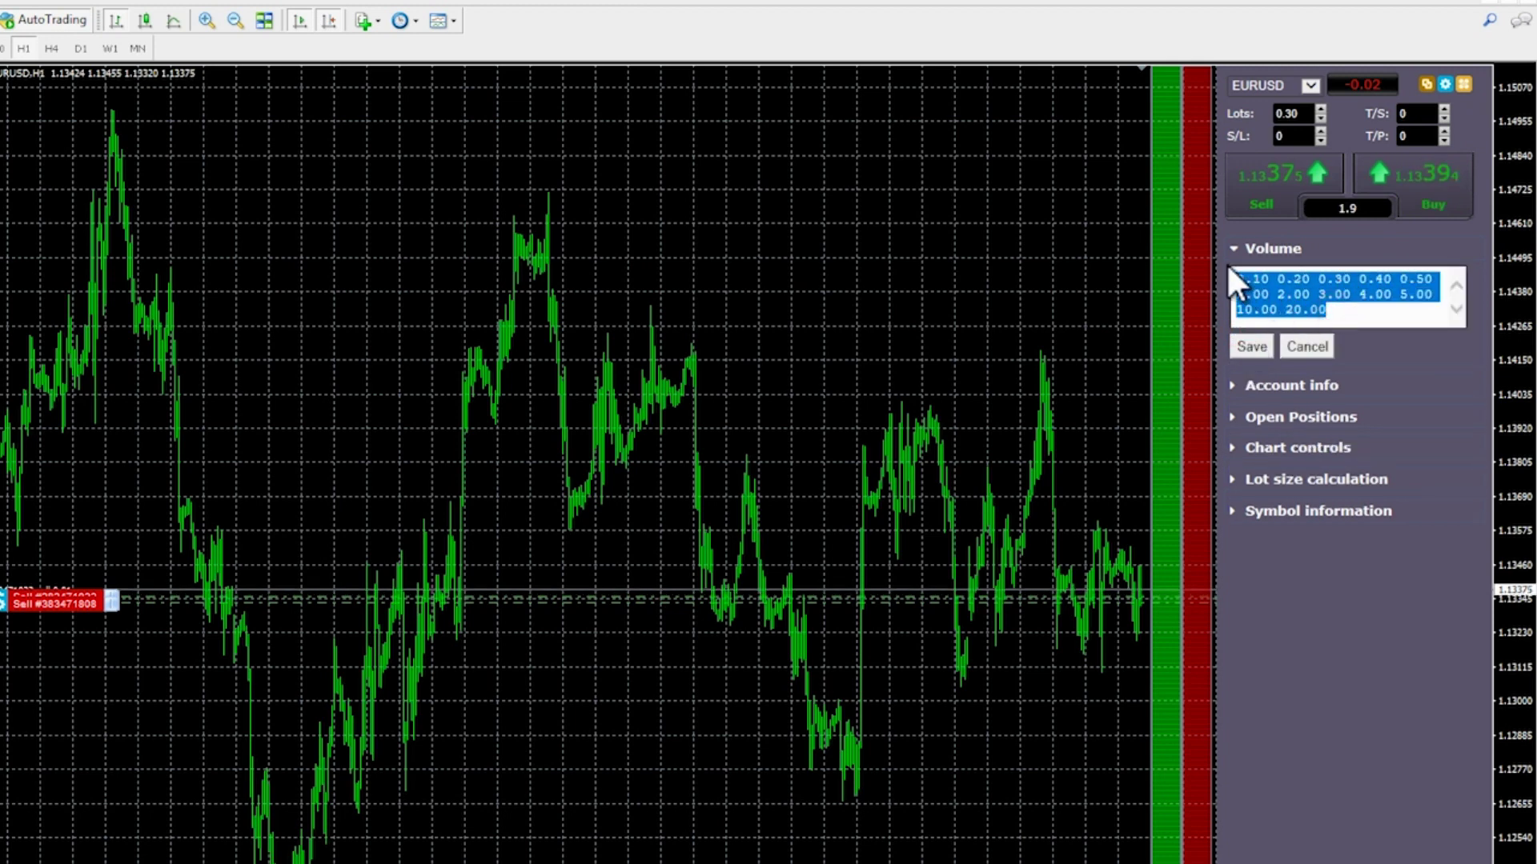
{"action": "key", "text": "BackSpace"}
{"action": "type", "text": "1 2 3"}
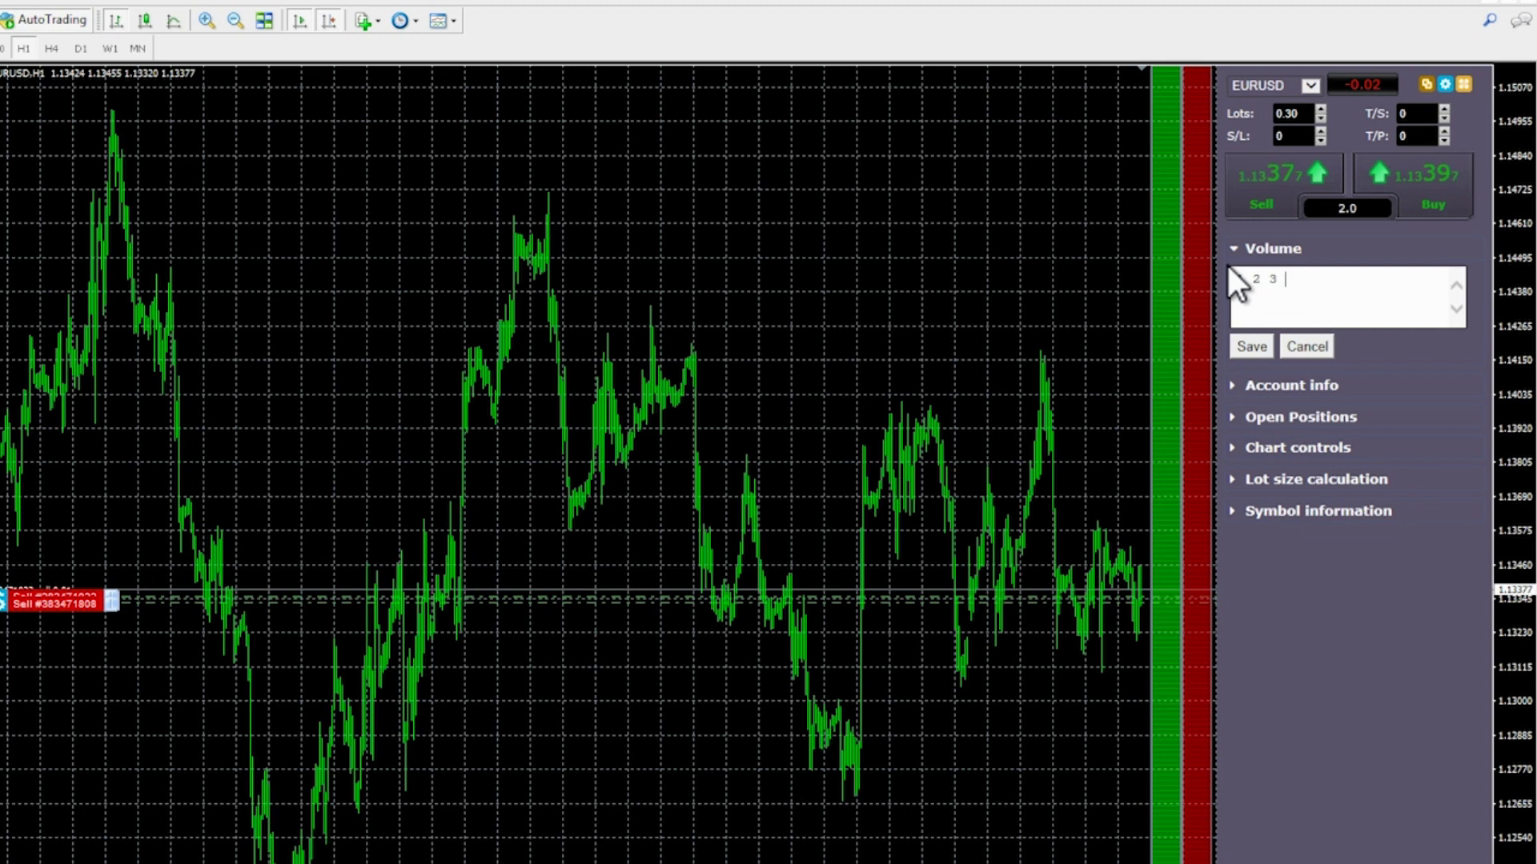
{"action": "left_click", "coordinate": [1251, 347]}
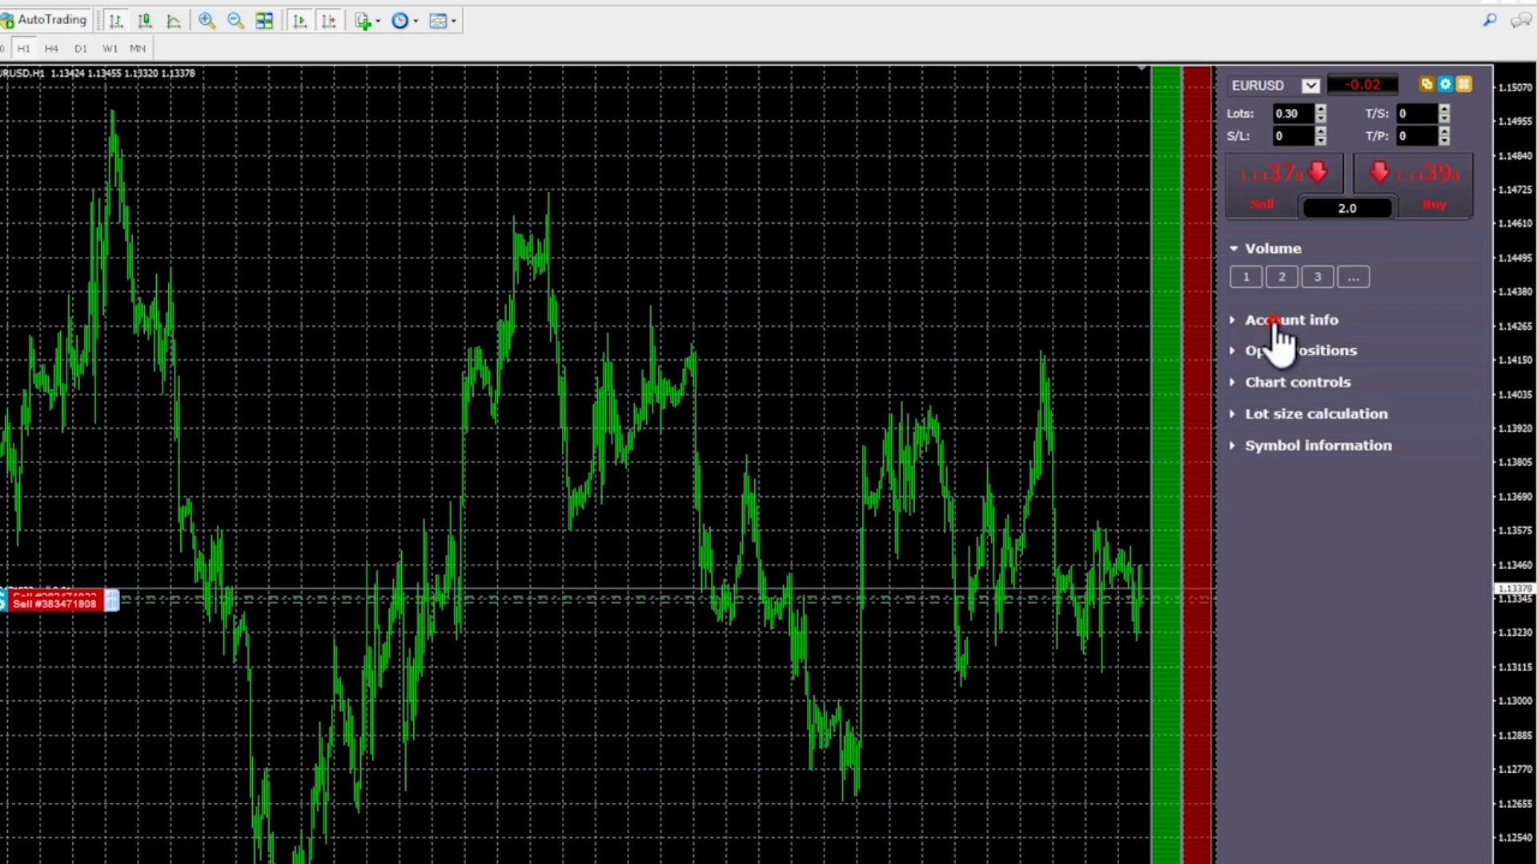
Expand Account info, list the open positions, and open the first Sell position's actions.
{"action": "left_click", "coordinate": [1275, 321]}
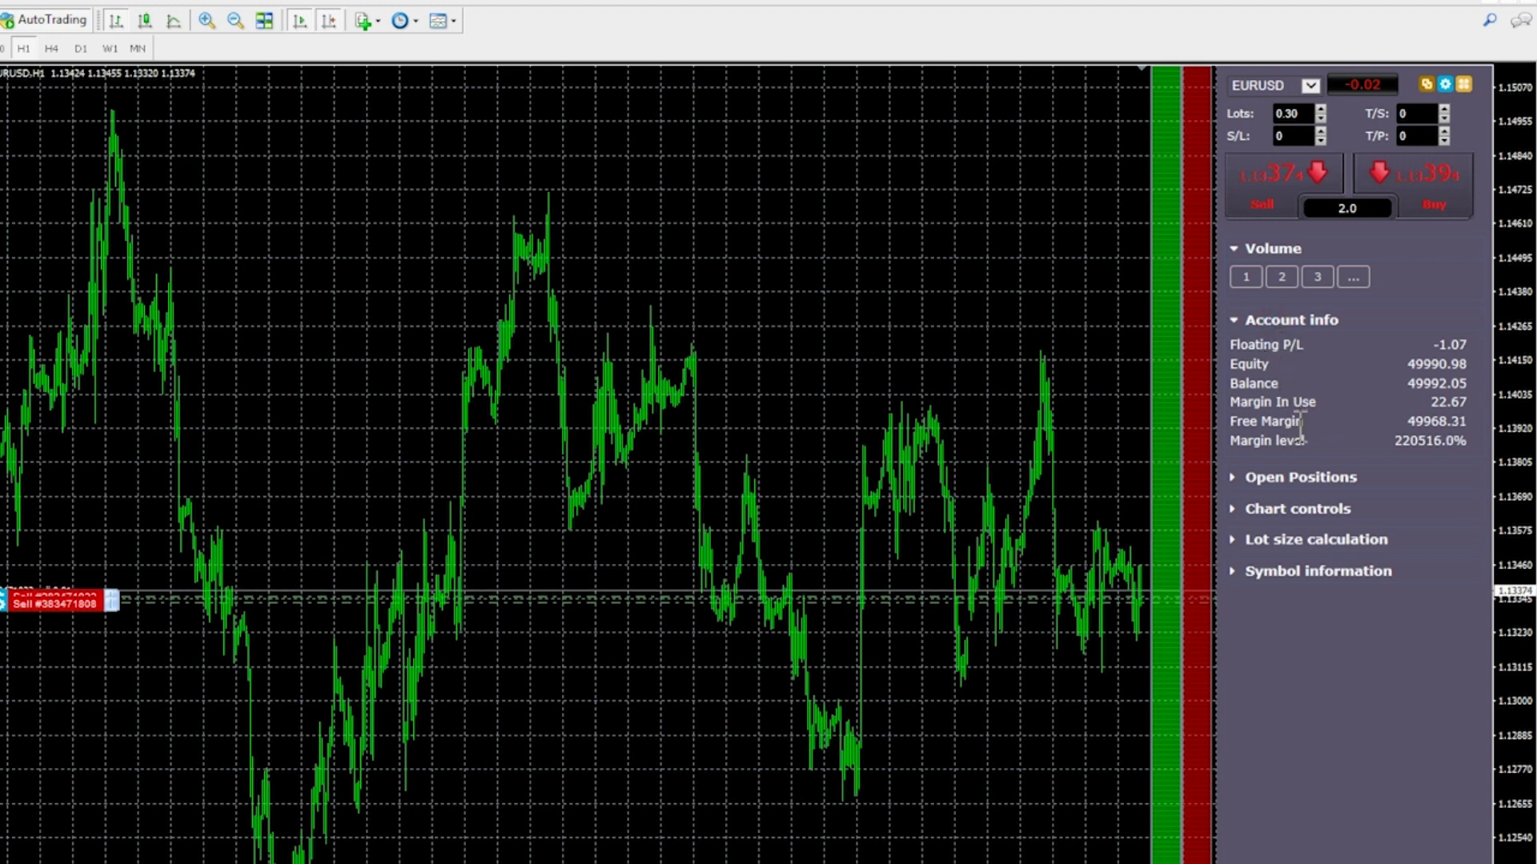
{"action": "left_click", "coordinate": [1306, 478]}
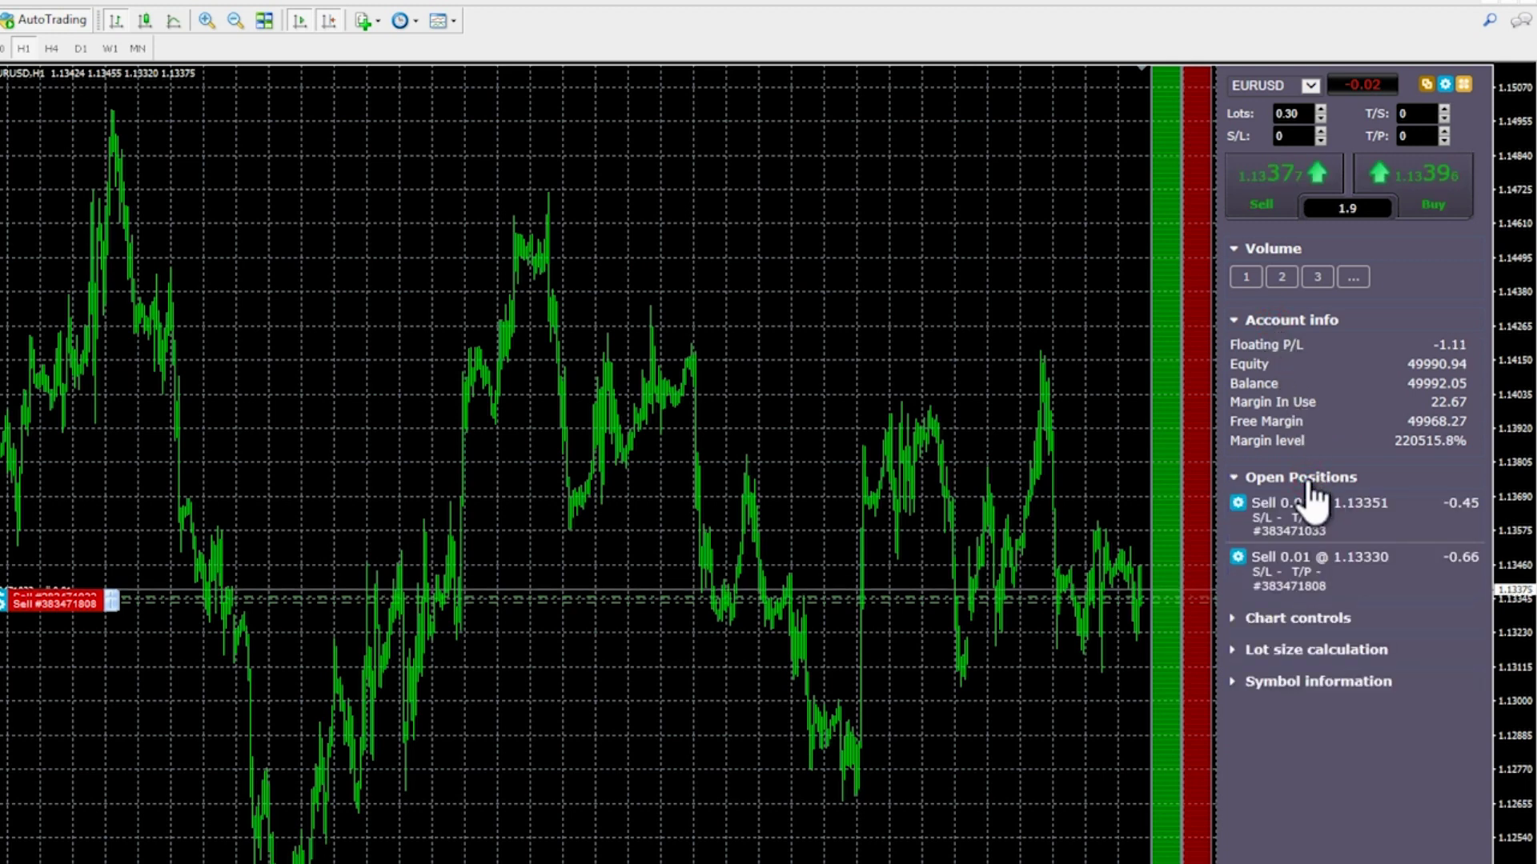
{"action": "left_click", "coordinate": [1237, 505]}
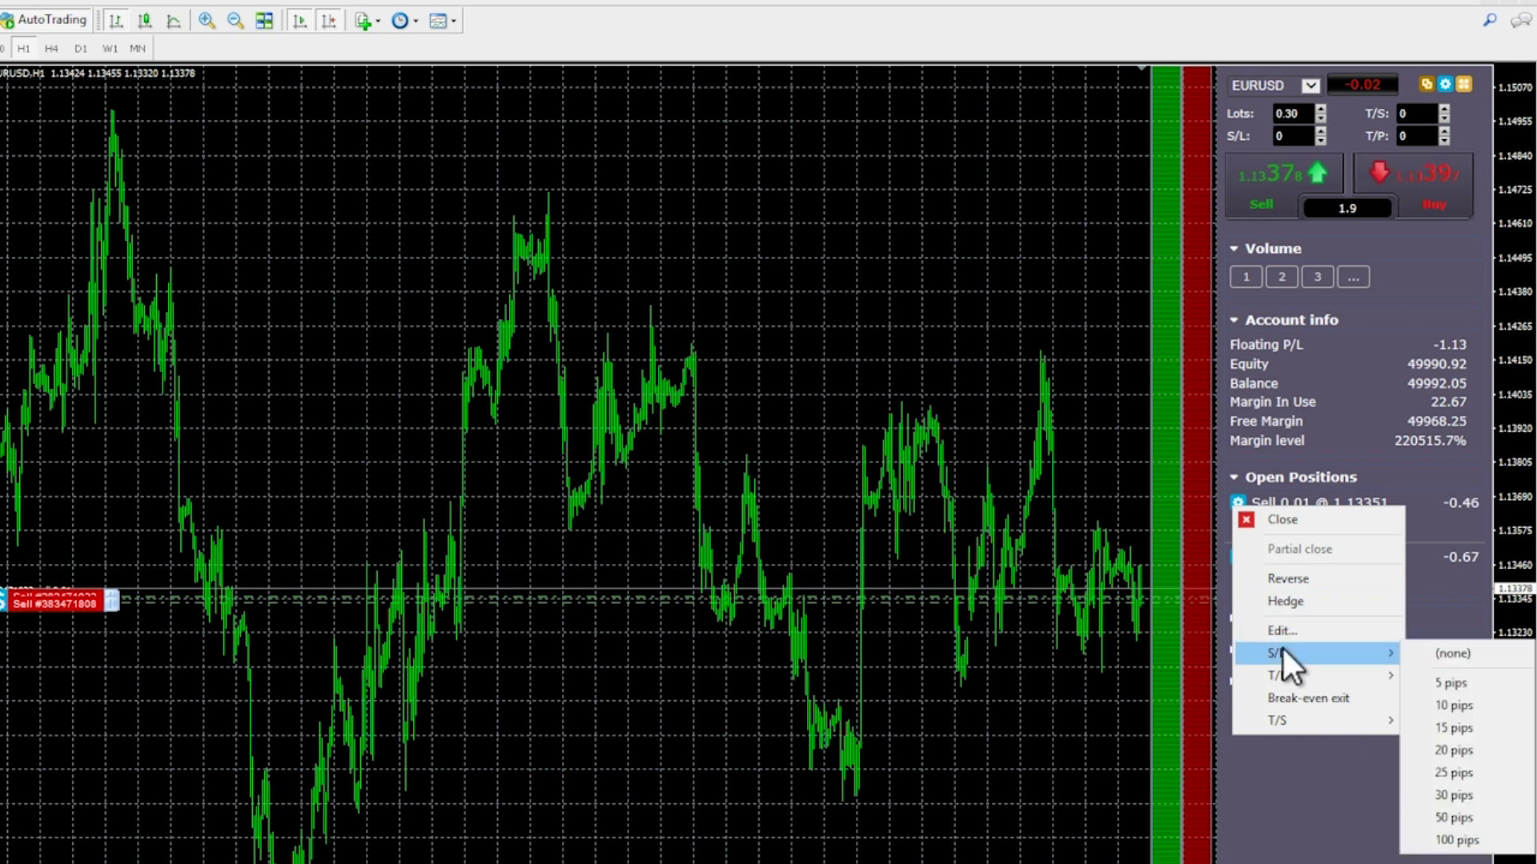
{"action": "mouse_move", "coordinate": [1288, 683]}
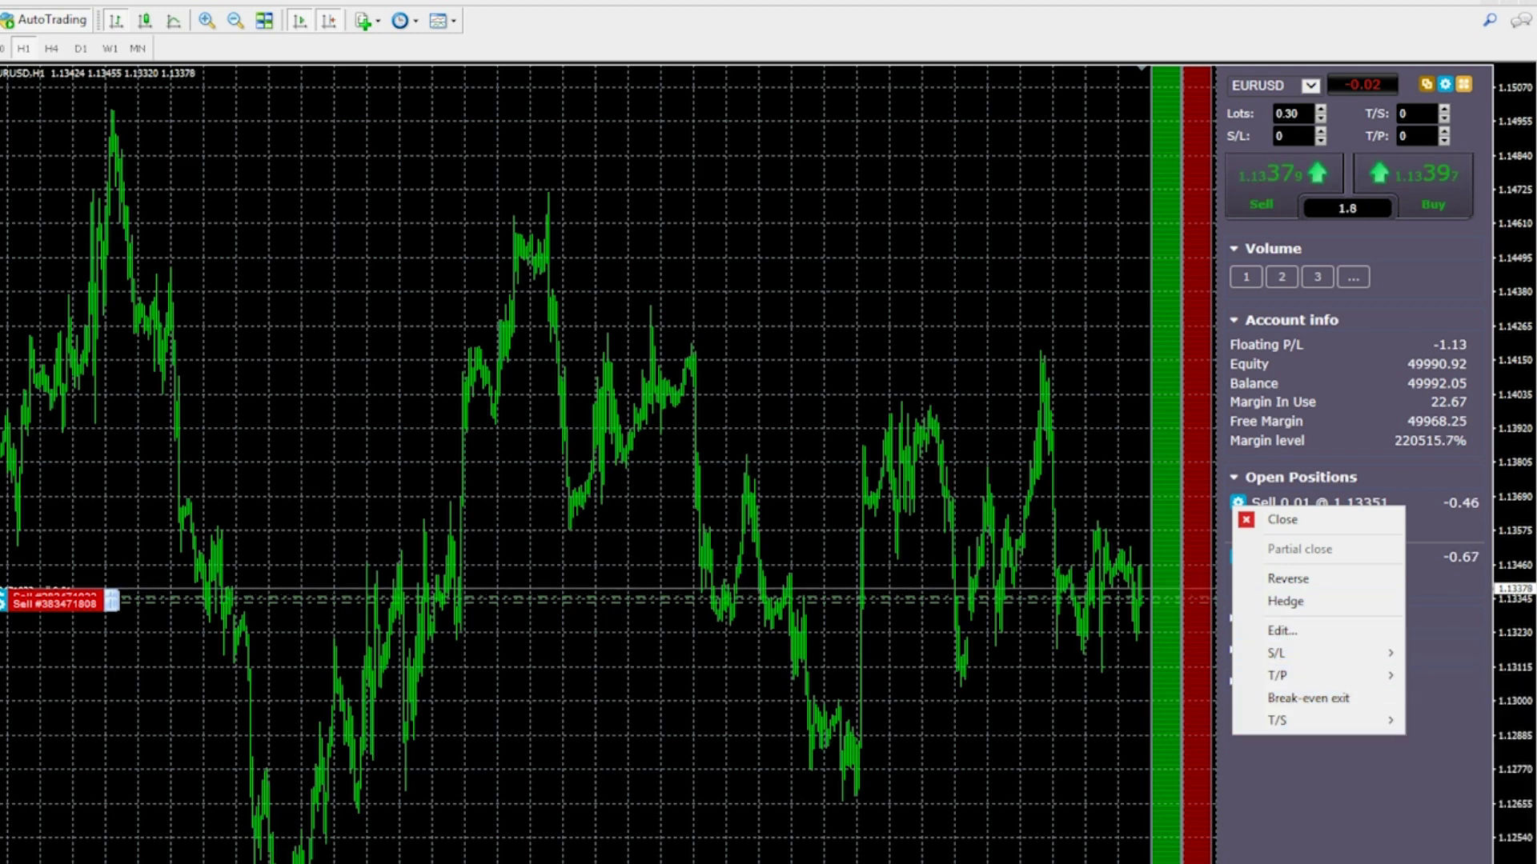
{"action": "key", "text": "Escape"}
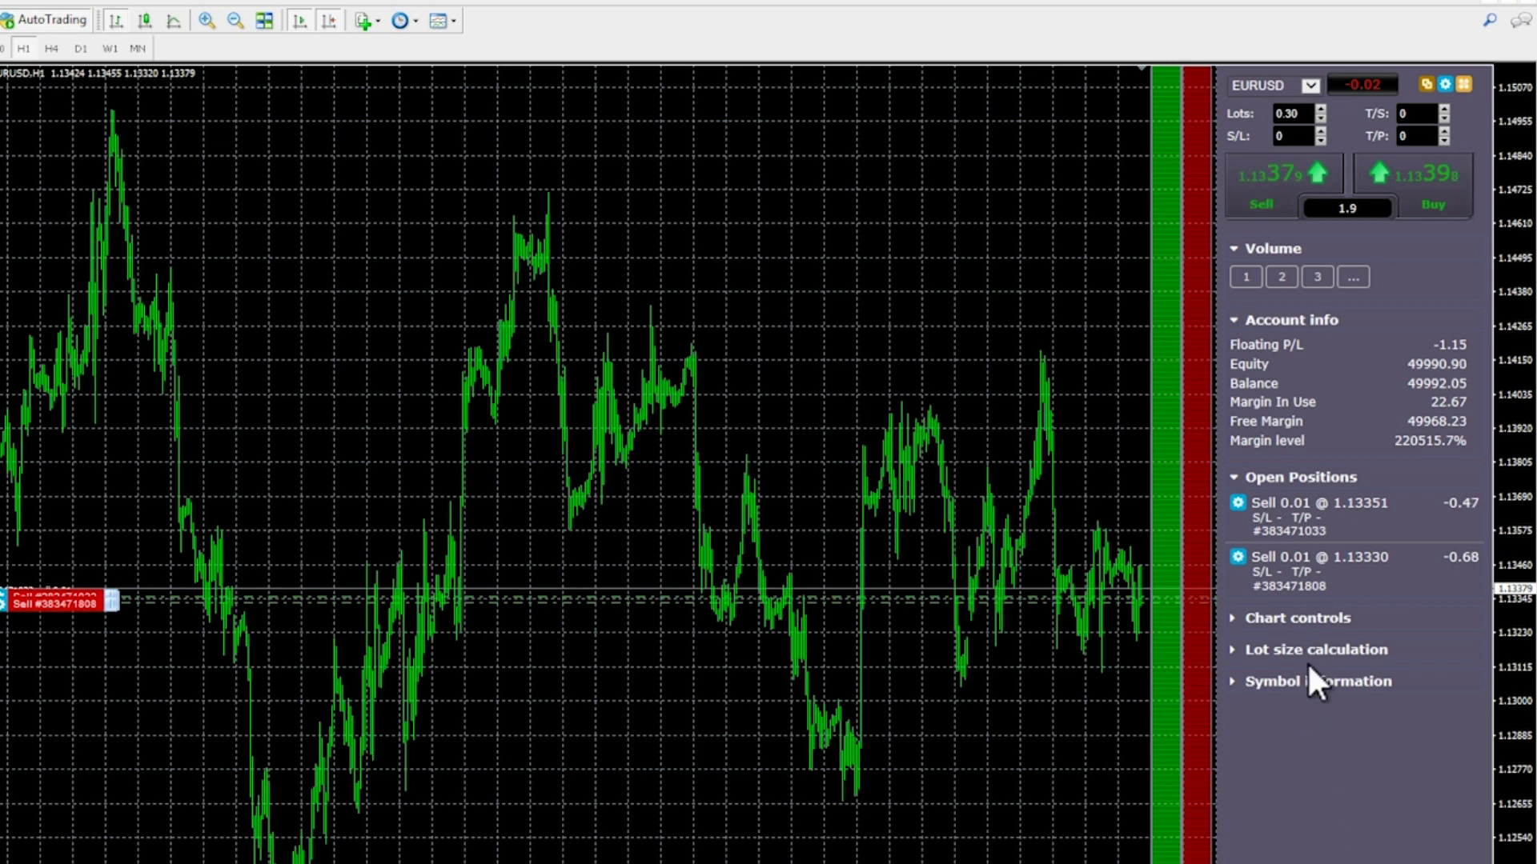
Expand the Mini Terminal chart controls and cycle the chart through candlestick, line and bar styles.
{"action": "left_click", "coordinate": [1281, 618]}
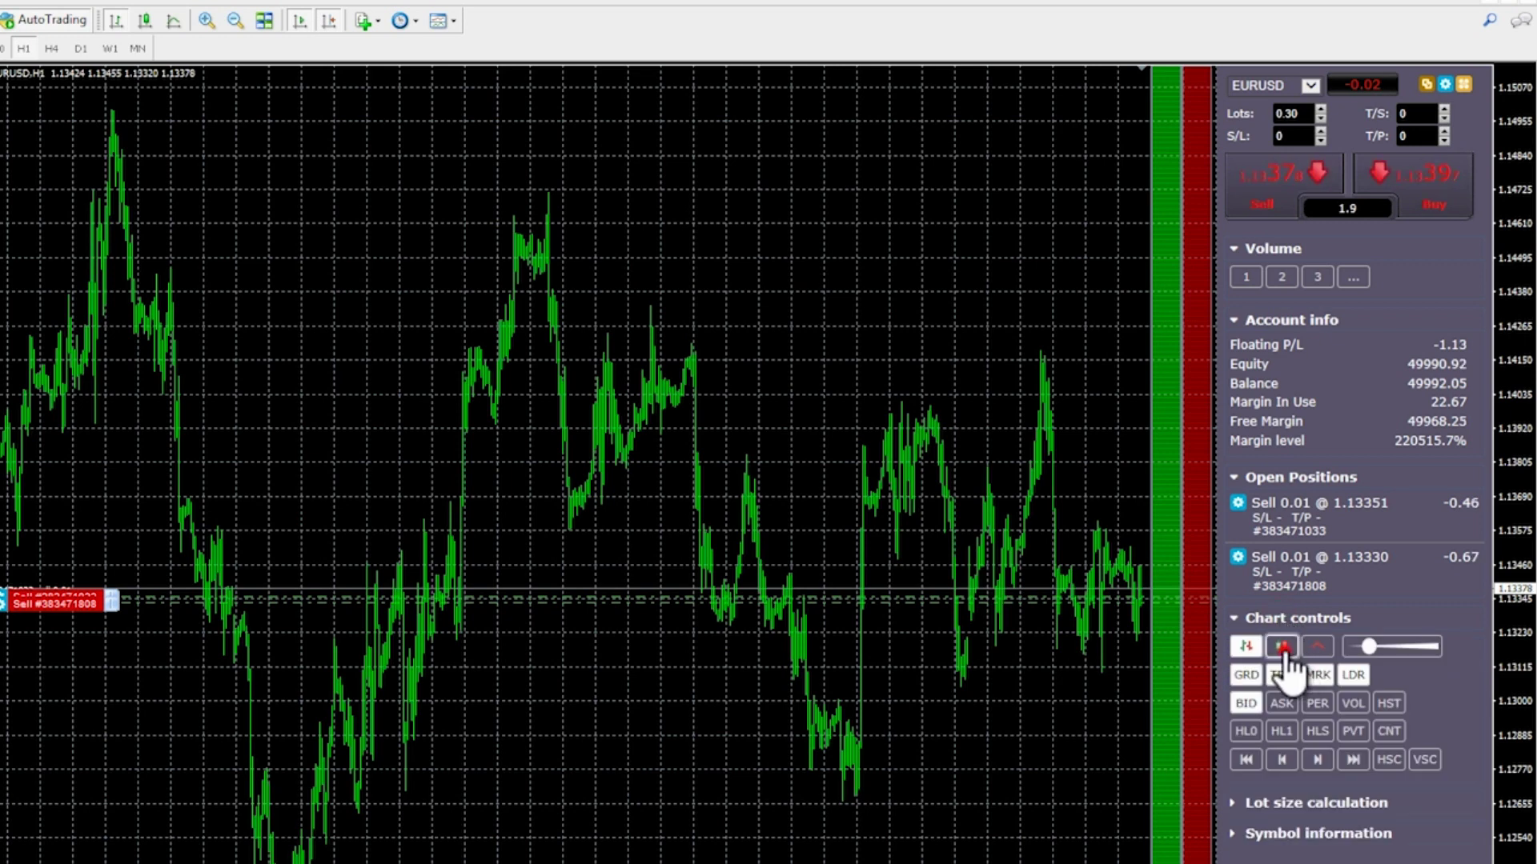
{"action": "left_click", "coordinate": [1282, 647]}
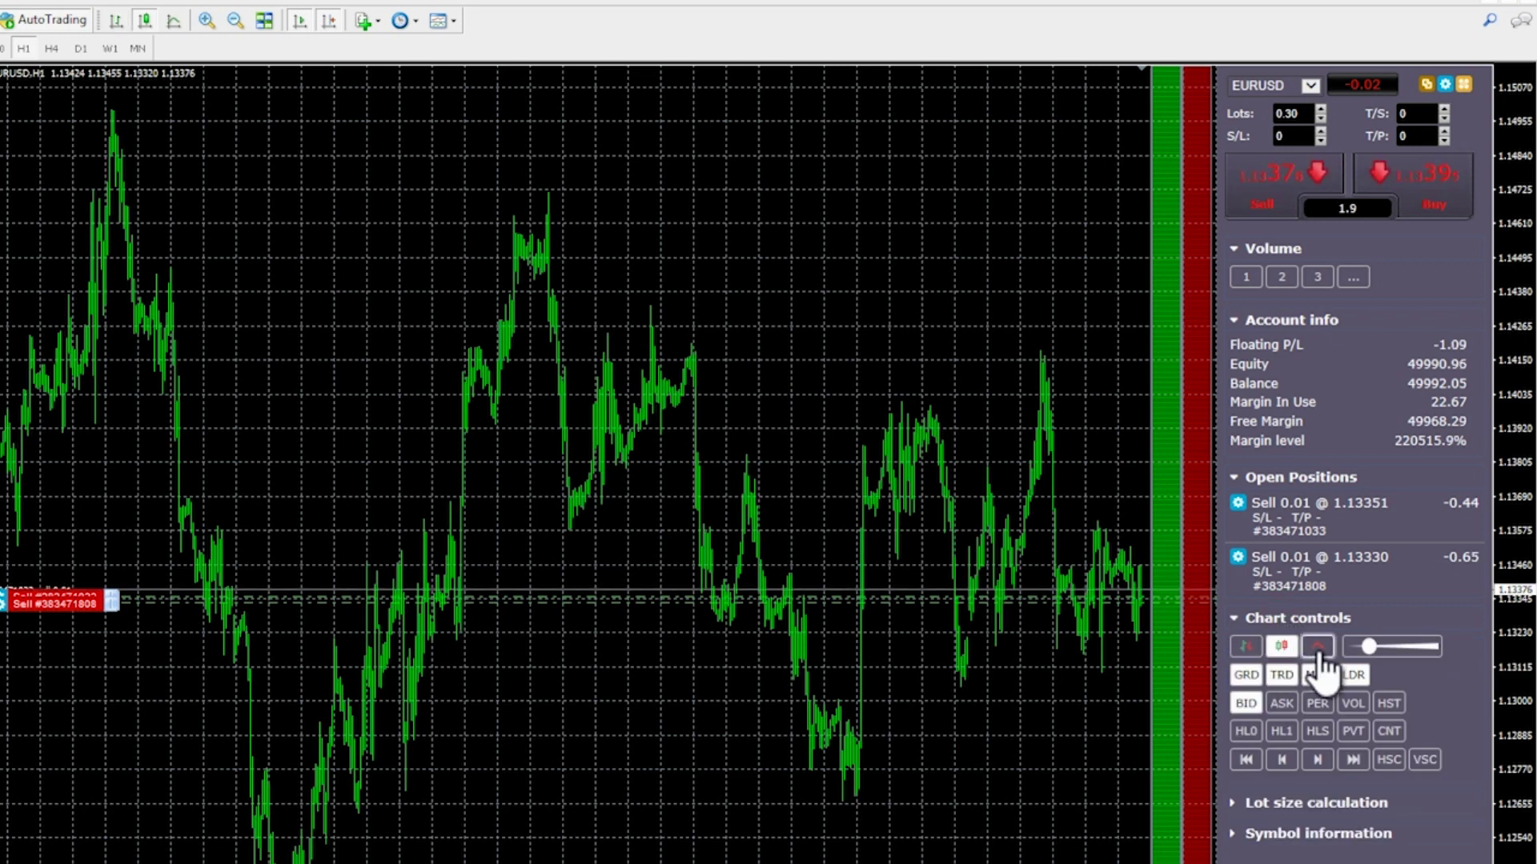
{"action": "left_click", "coordinate": [1317, 648]}
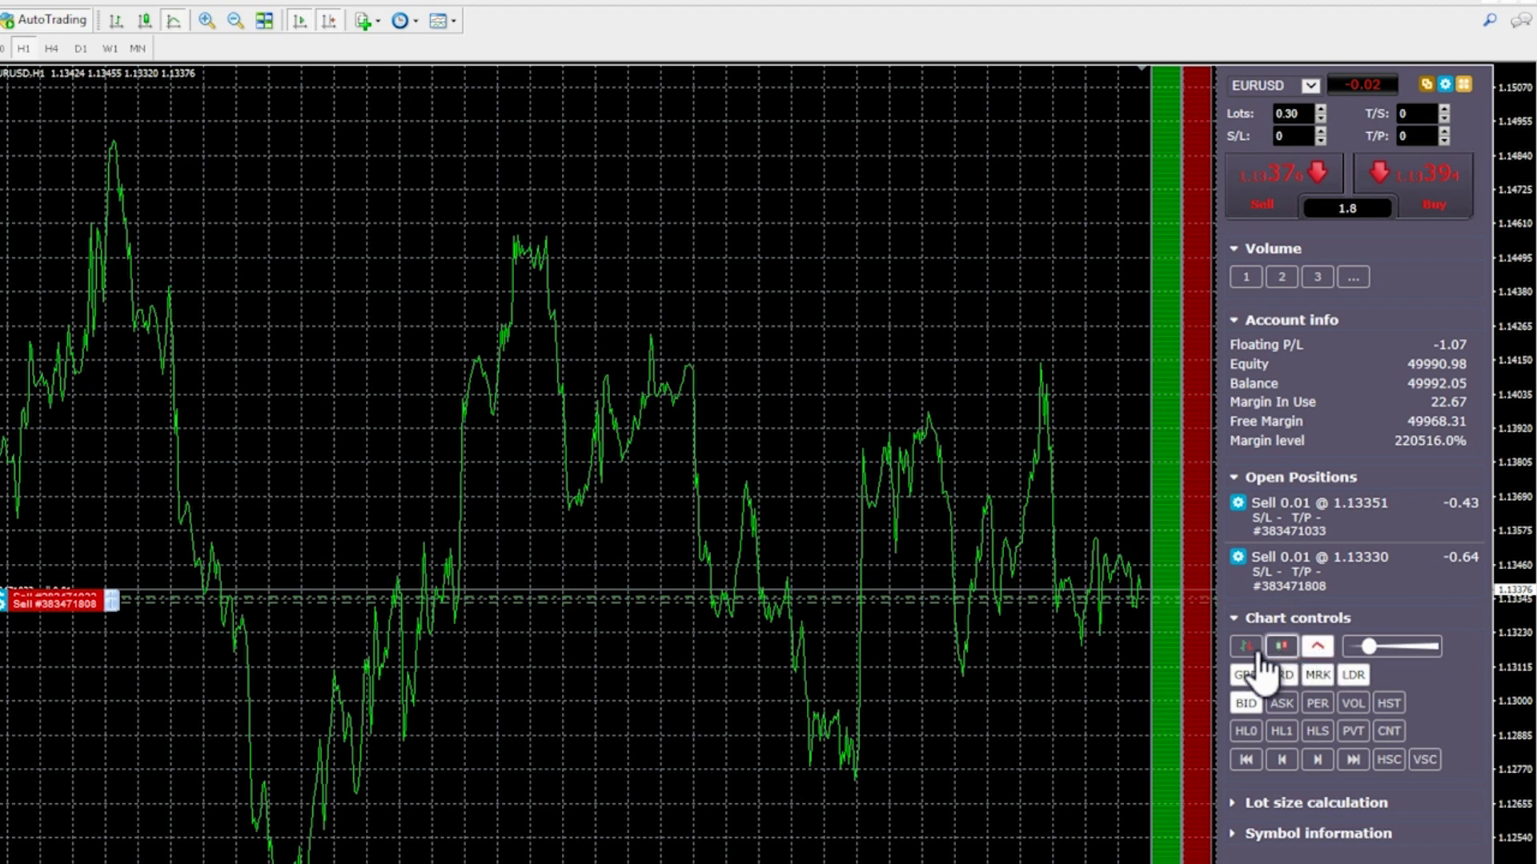
{"action": "left_click", "coordinate": [1245, 648]}
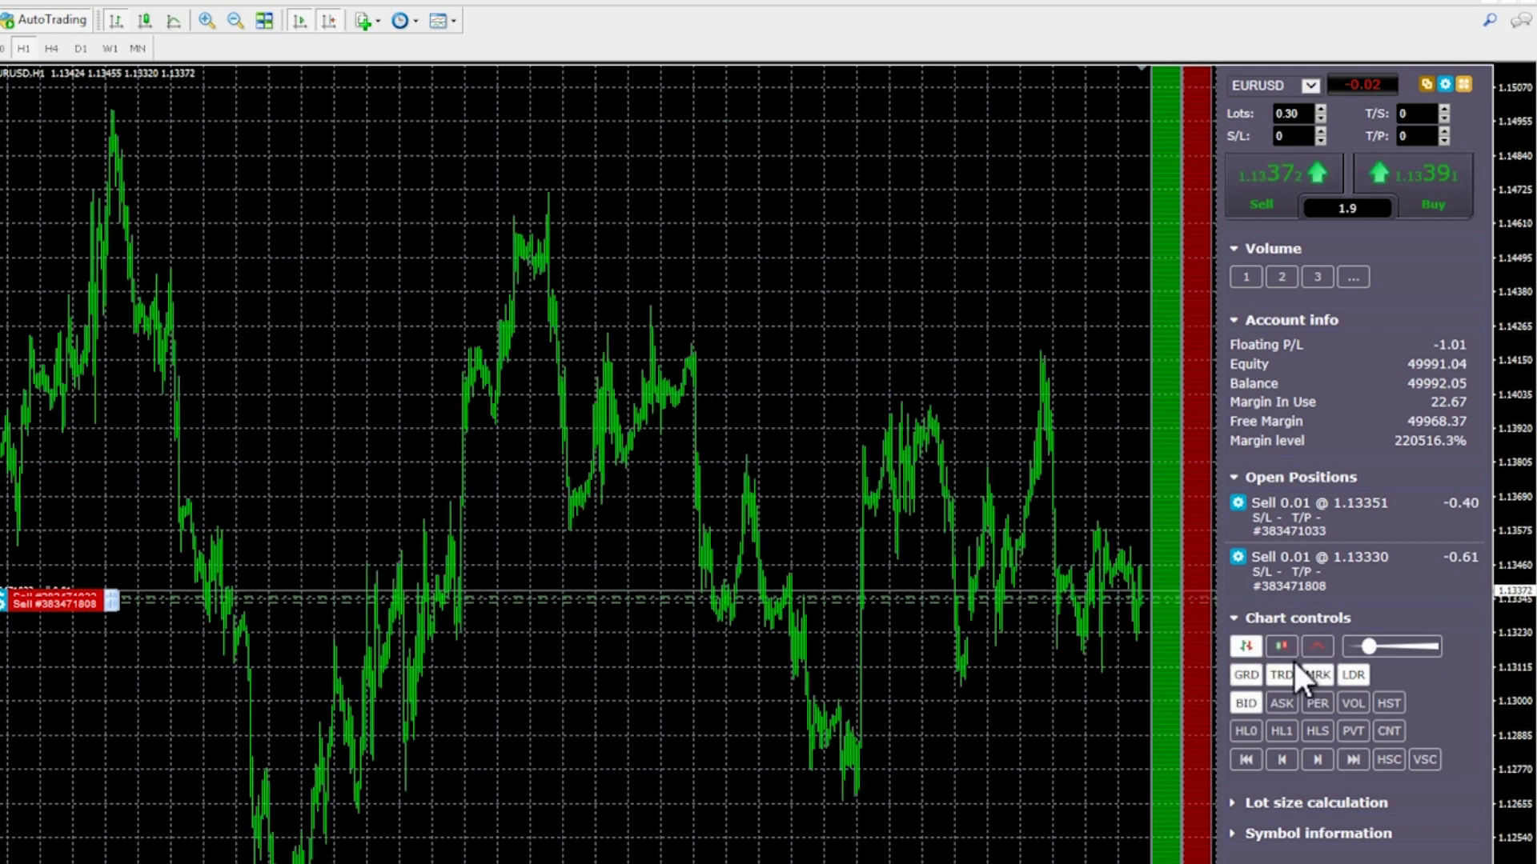
Toggle the chart grid off and on, toggle today's high/low bands, and add pivot-point levels.
{"action": "left_click", "coordinate": [1247, 675]}
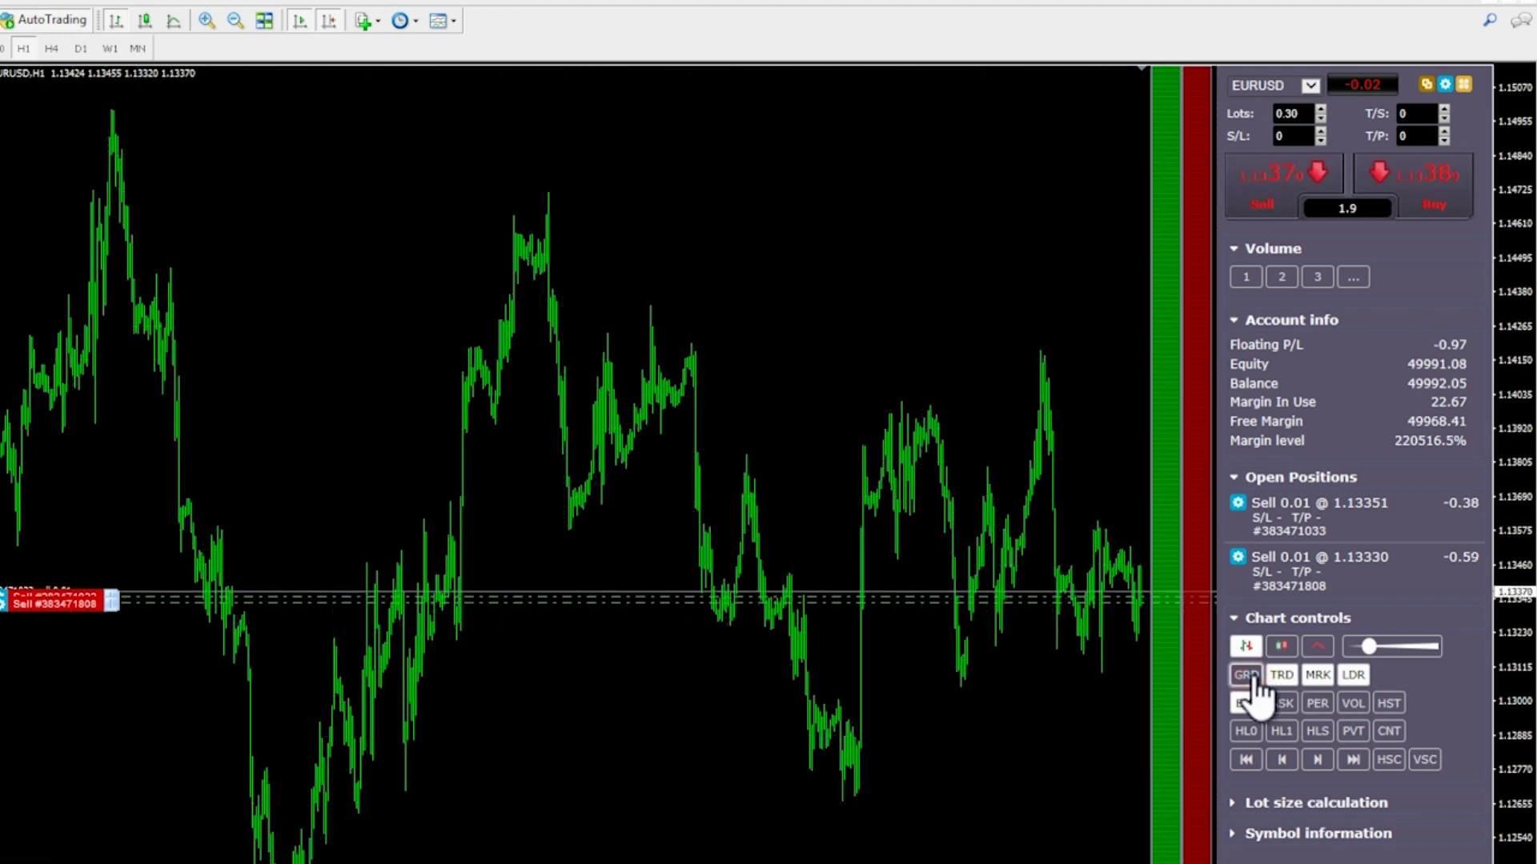
{"action": "left_click", "coordinate": [1252, 676]}
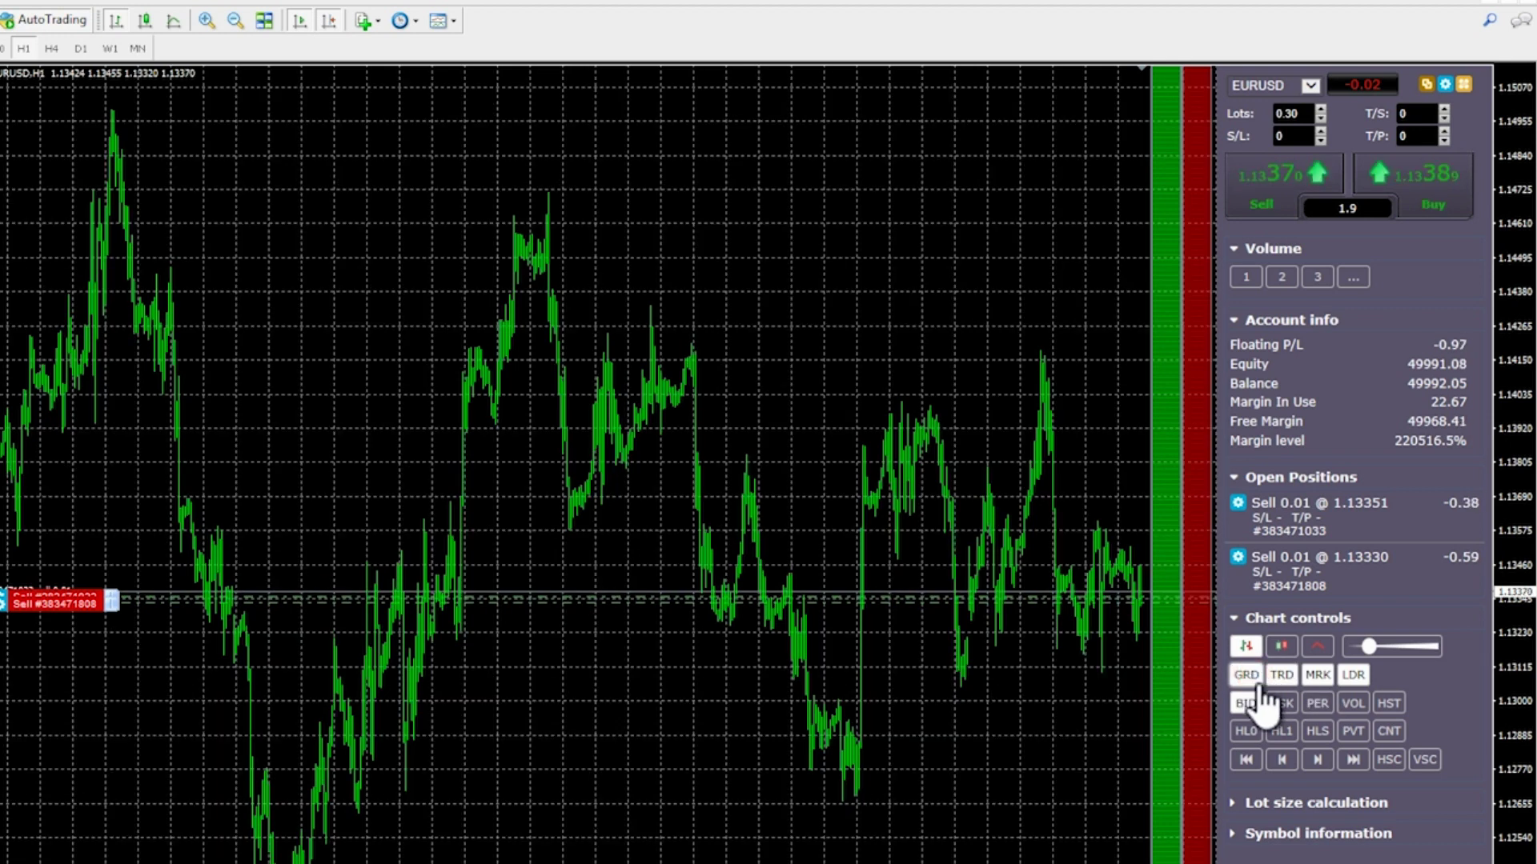
{"action": "left_click", "coordinate": [1353, 704]}
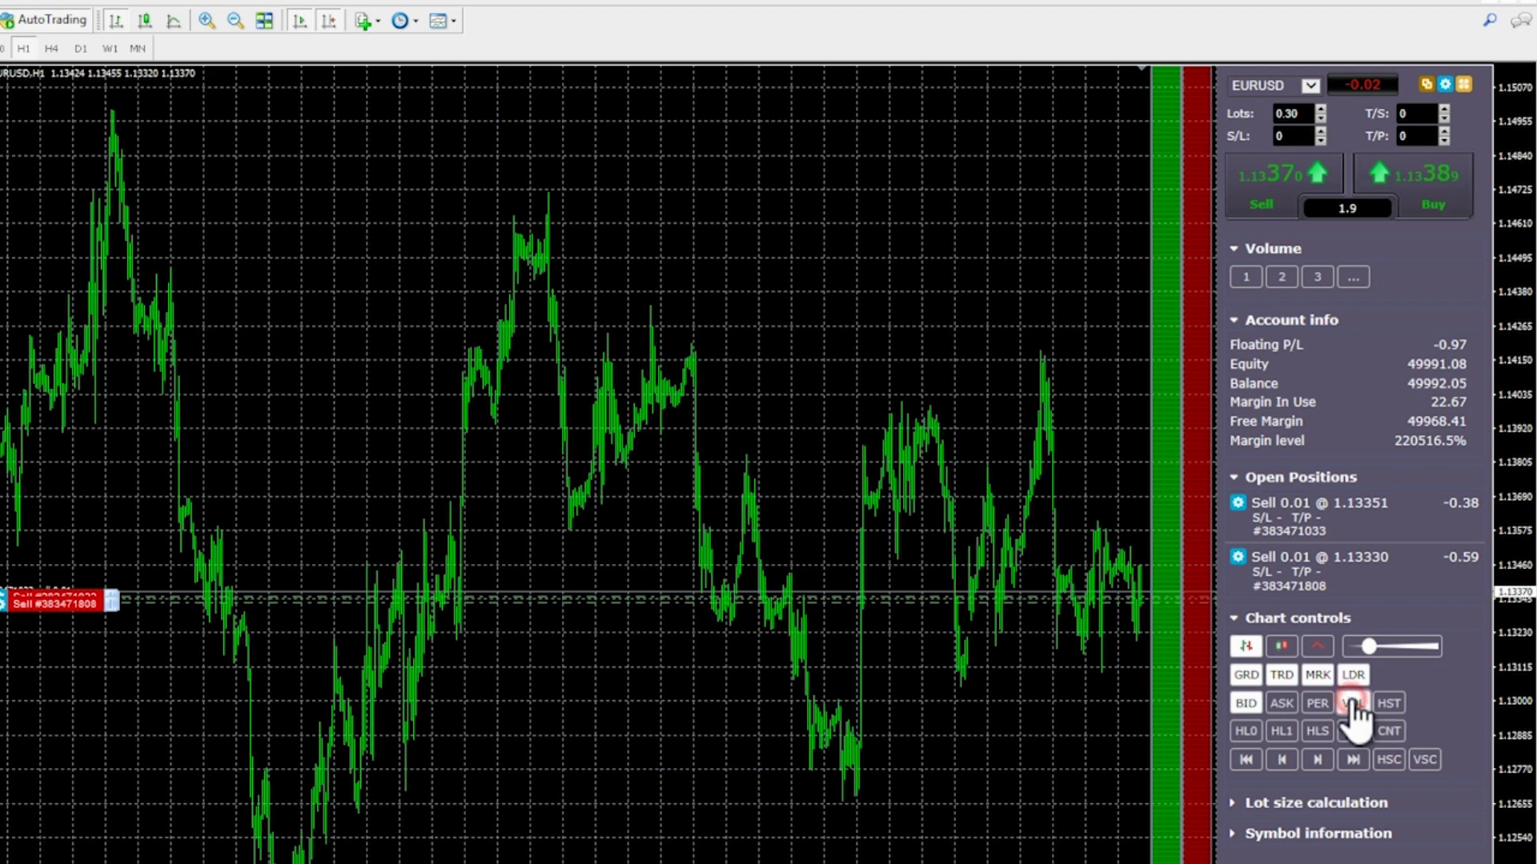
{"action": "left_click", "coordinate": [1352, 704]}
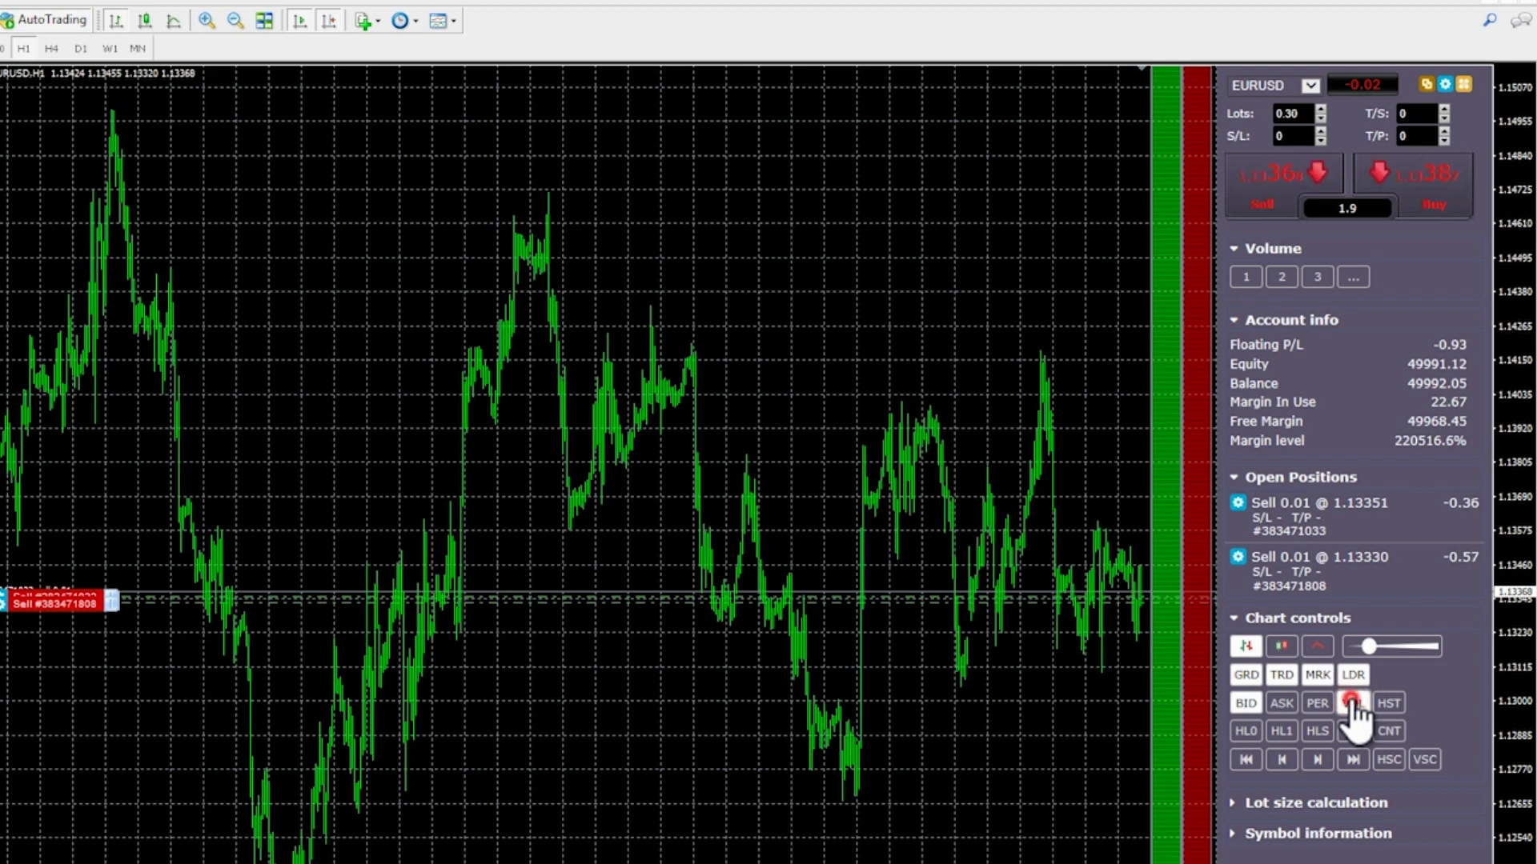
{"action": "left_click", "coordinate": [1246, 732]}
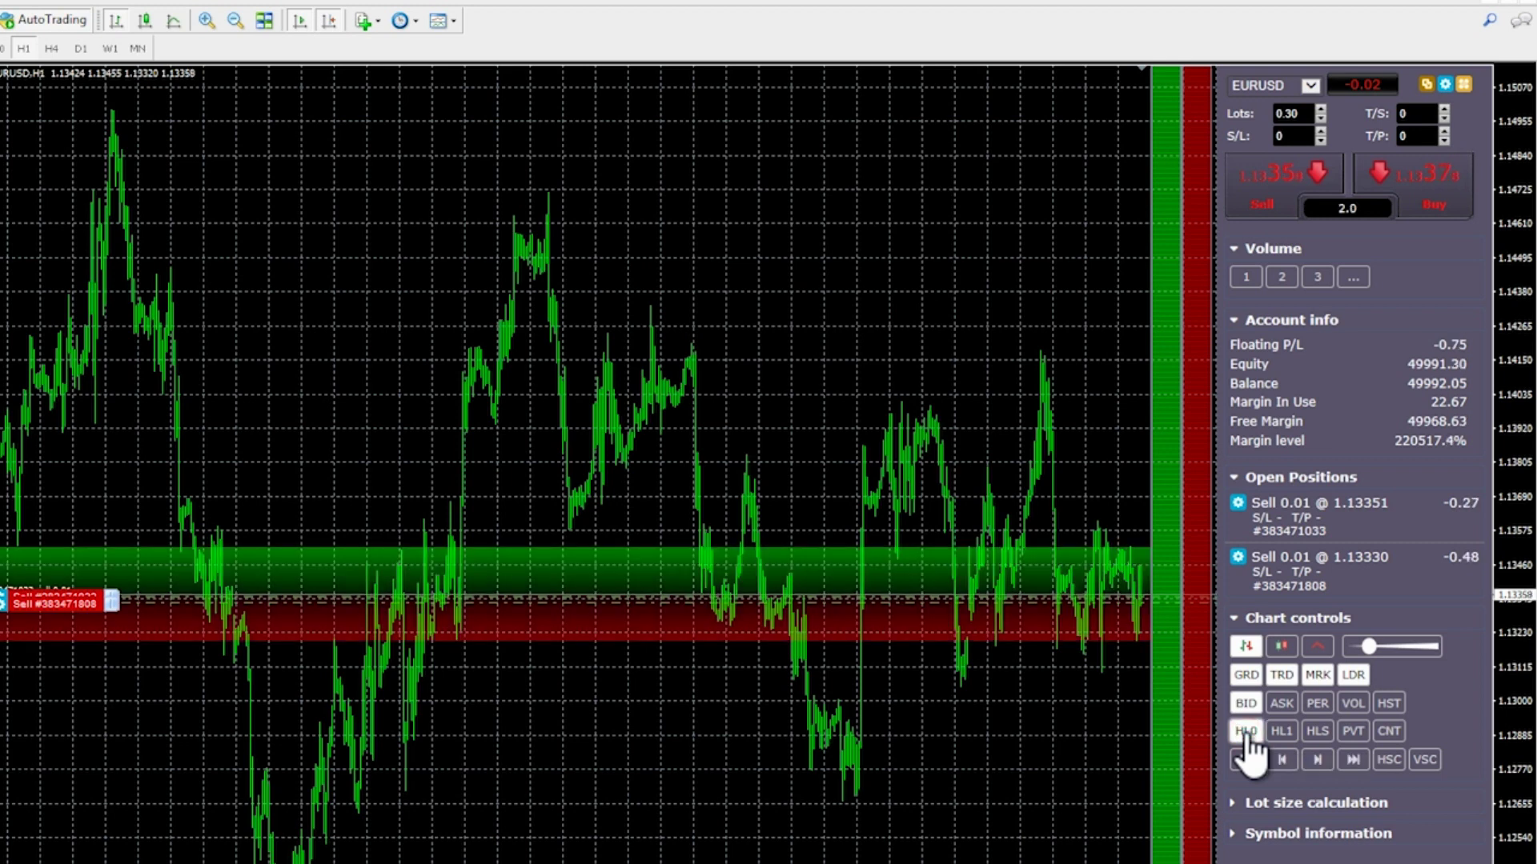
{"action": "left_click", "coordinate": [1247, 731]}
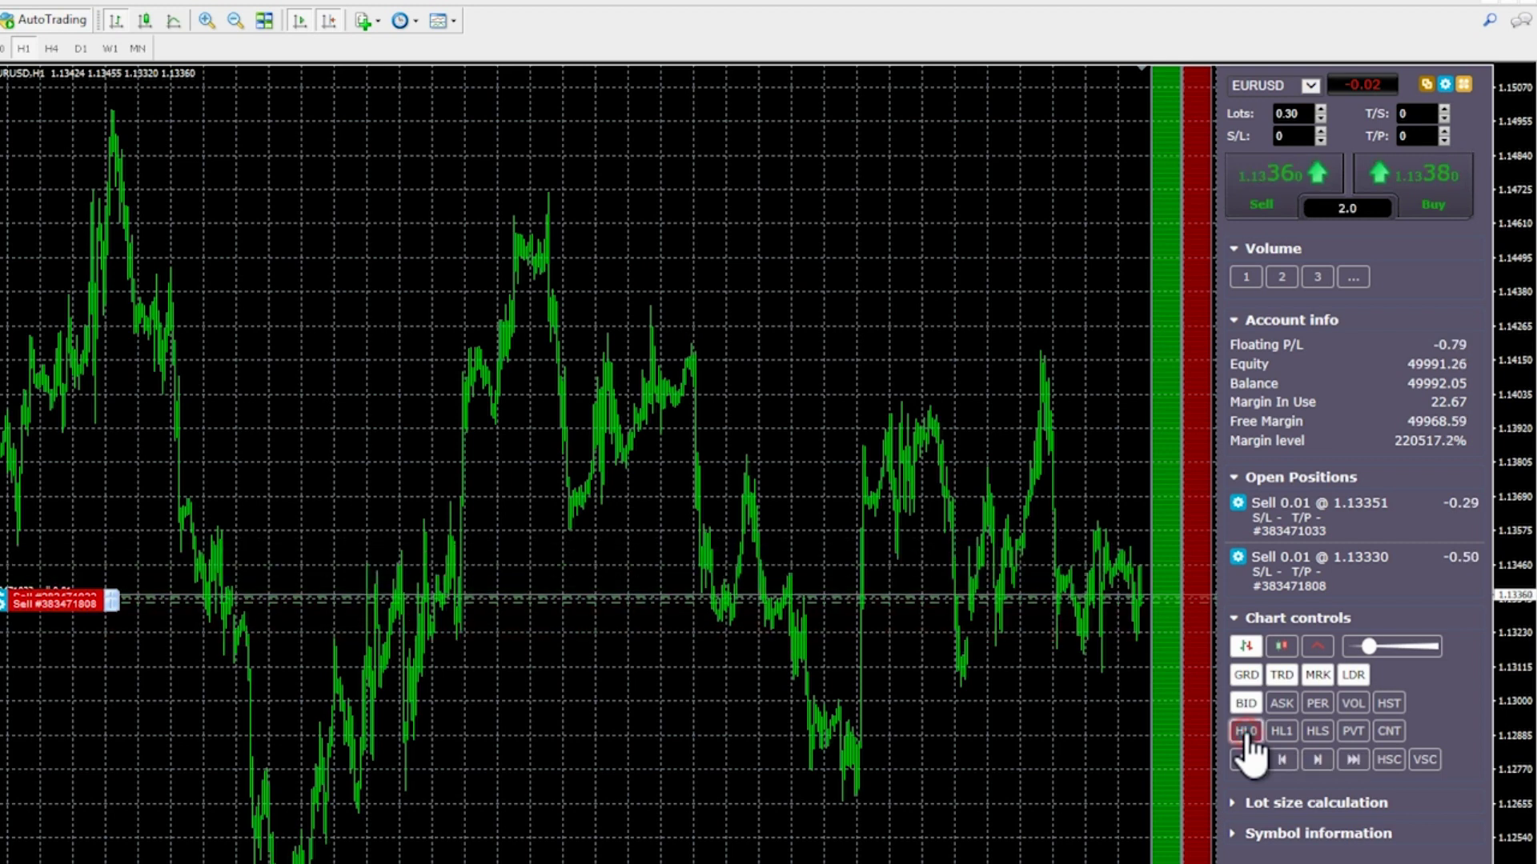
{"action": "left_click", "coordinate": [1351, 733]}
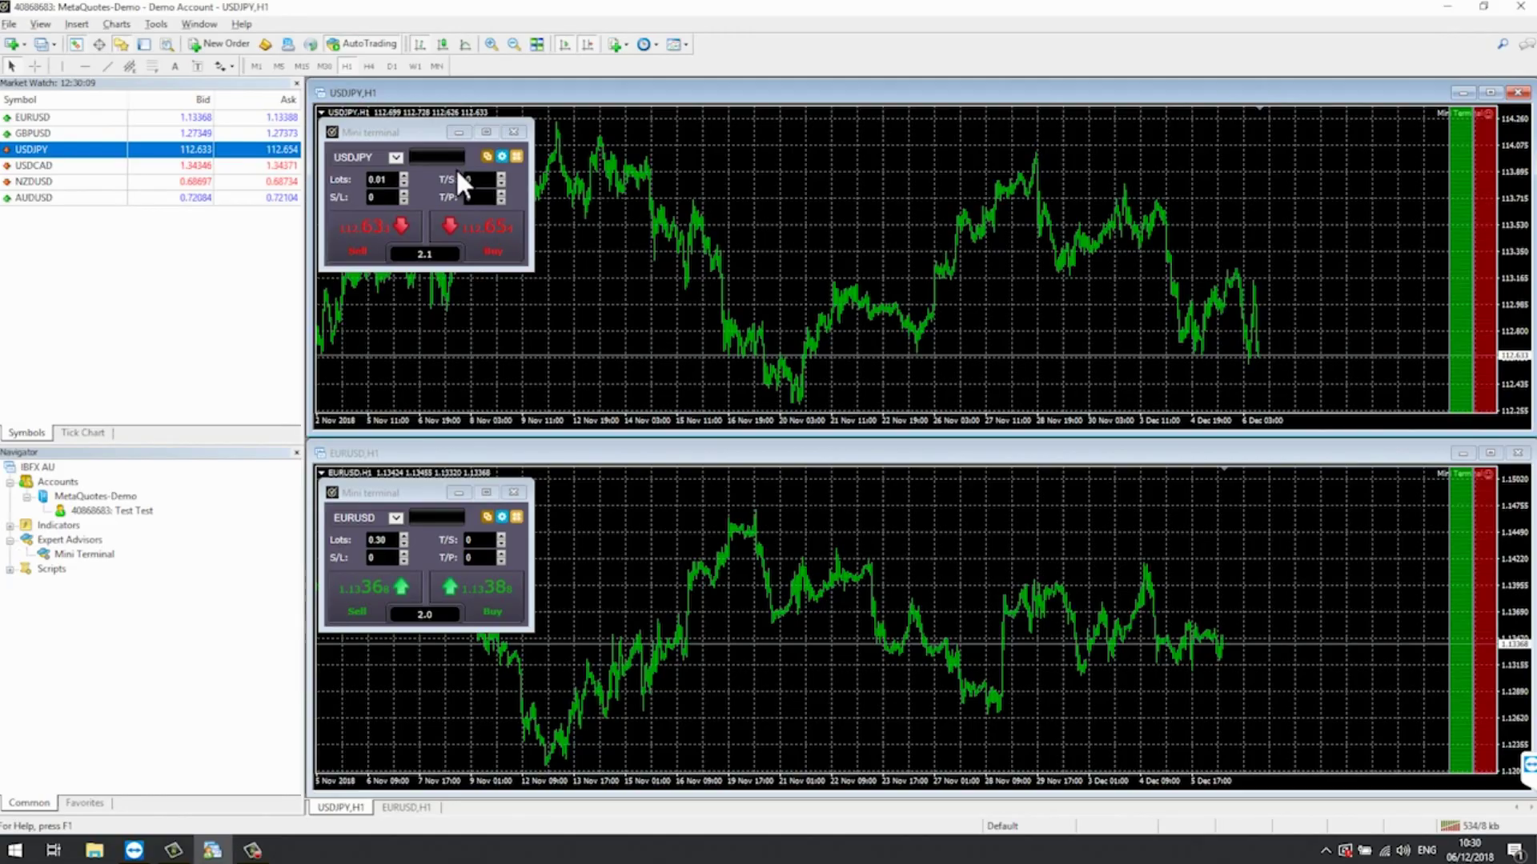
Open a 0.01-lot USDJPY buy, then close all USDJPY positions.
{"action": "left_click", "coordinate": [478, 244]}
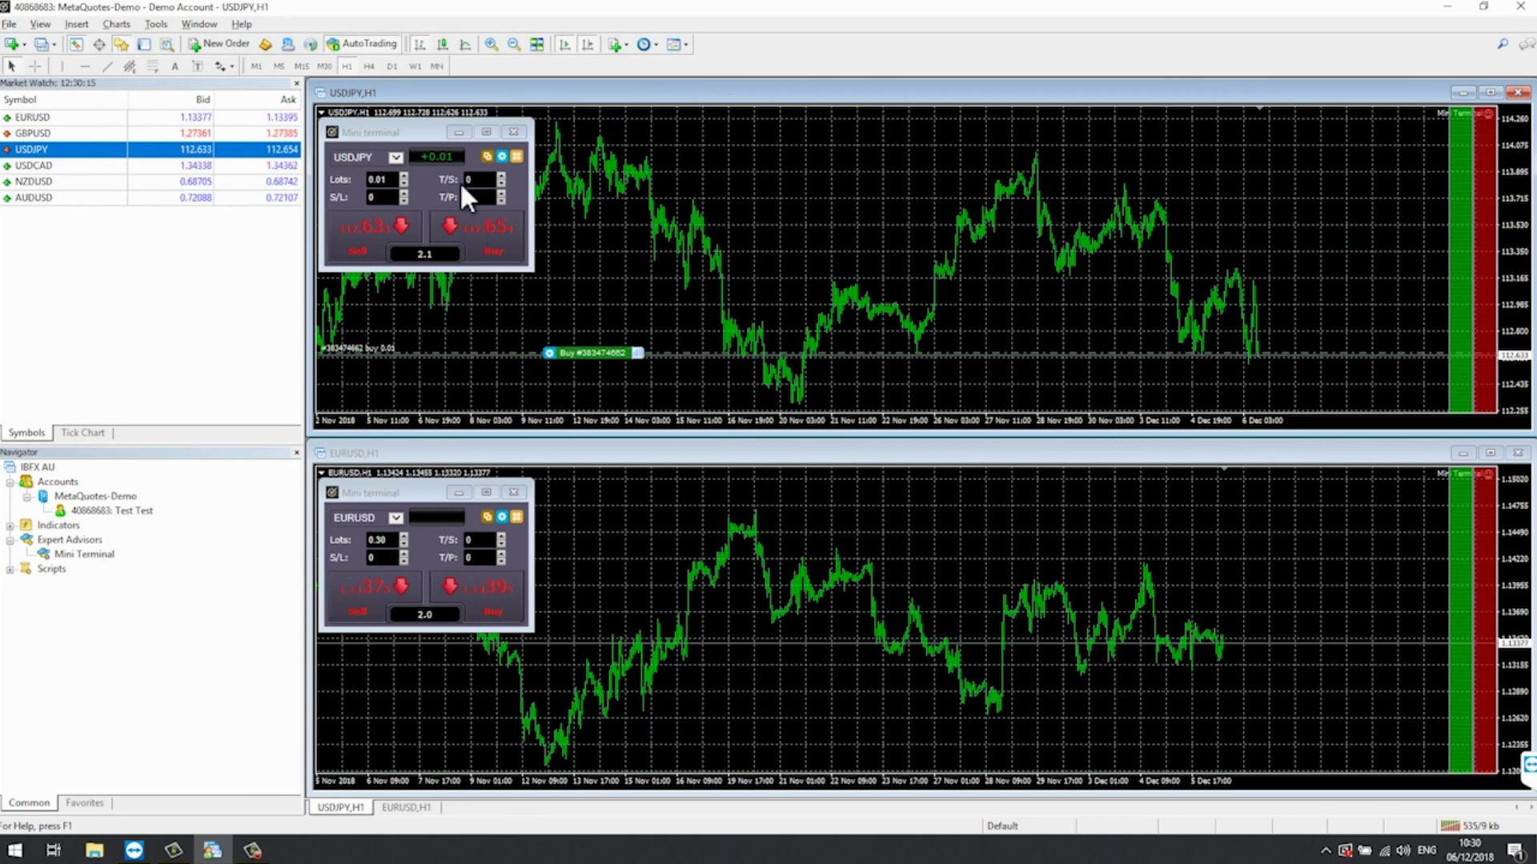
{"action": "left_click", "coordinate": [442, 155]}
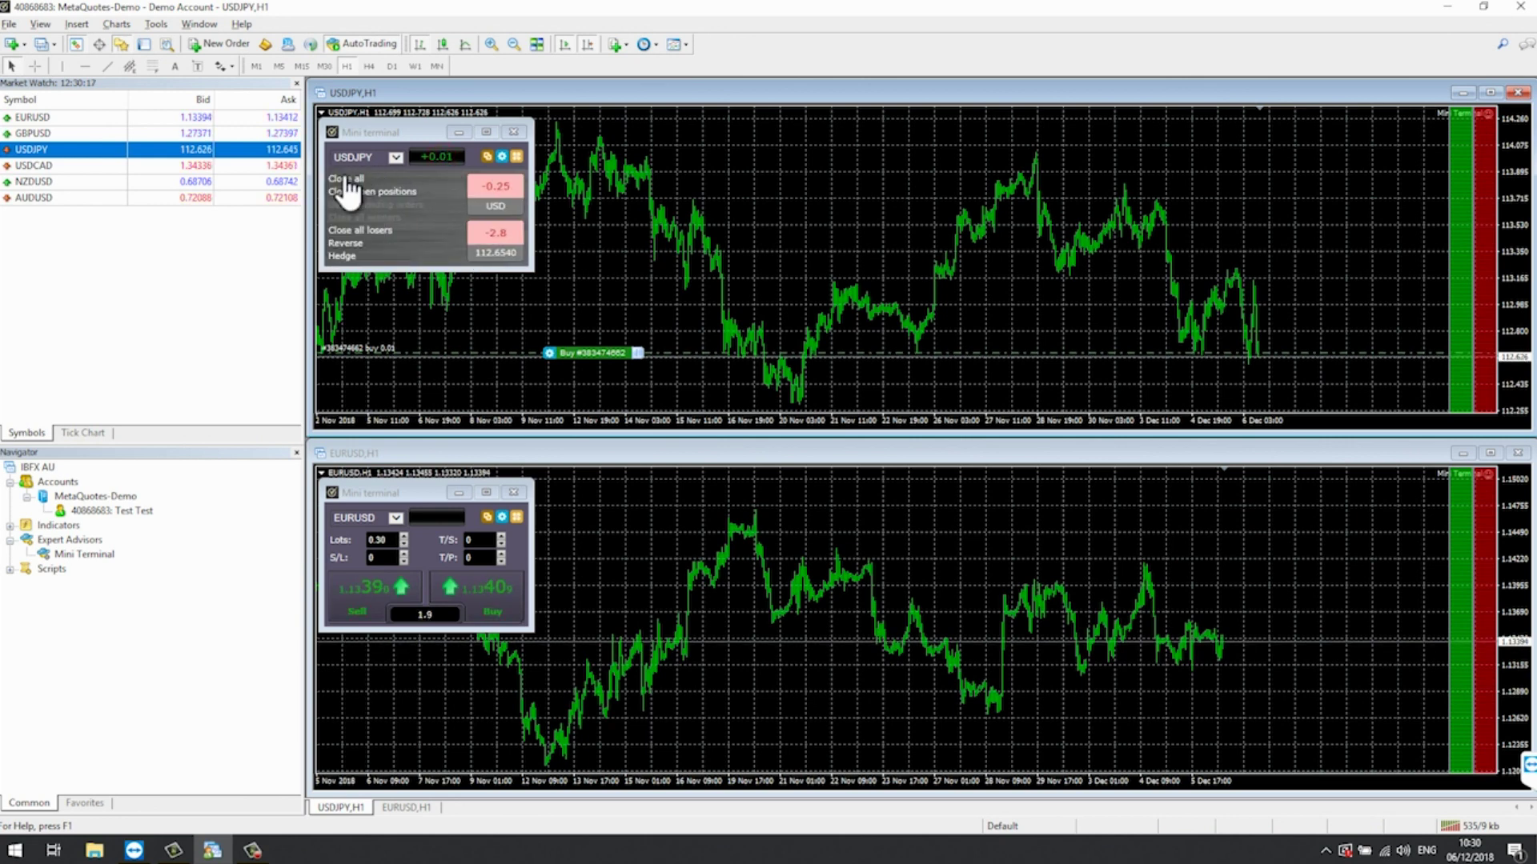
{"action": "left_click", "coordinate": [343, 178]}
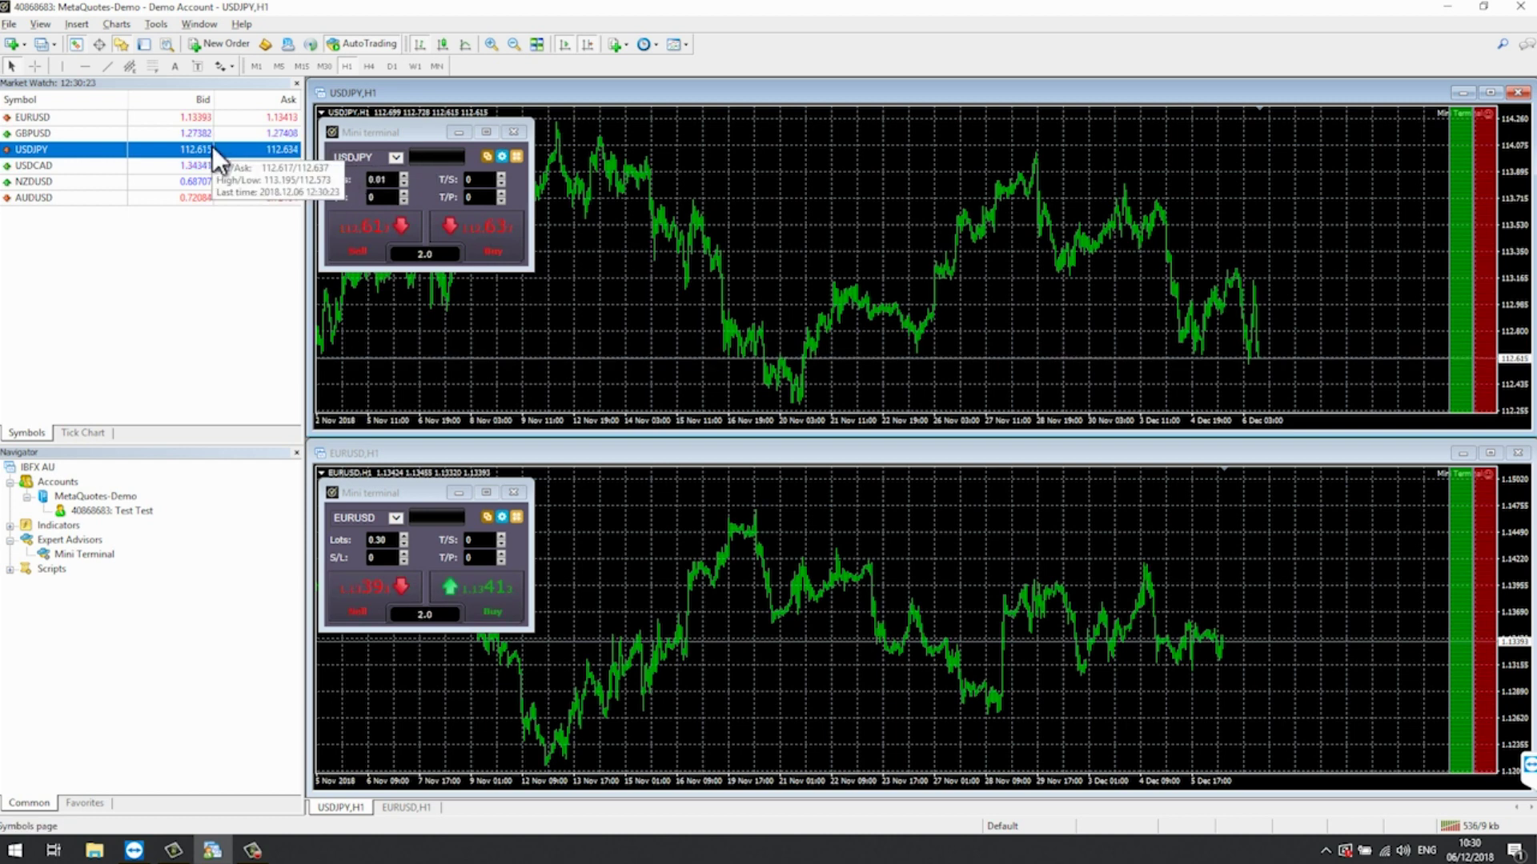
Load USDJPY onto the lower EURUSD chart and place a 0.01-lot buy from it.
{"action": "left_click_drag", "start_coordinate": [213, 148], "coordinate": [565, 560]}
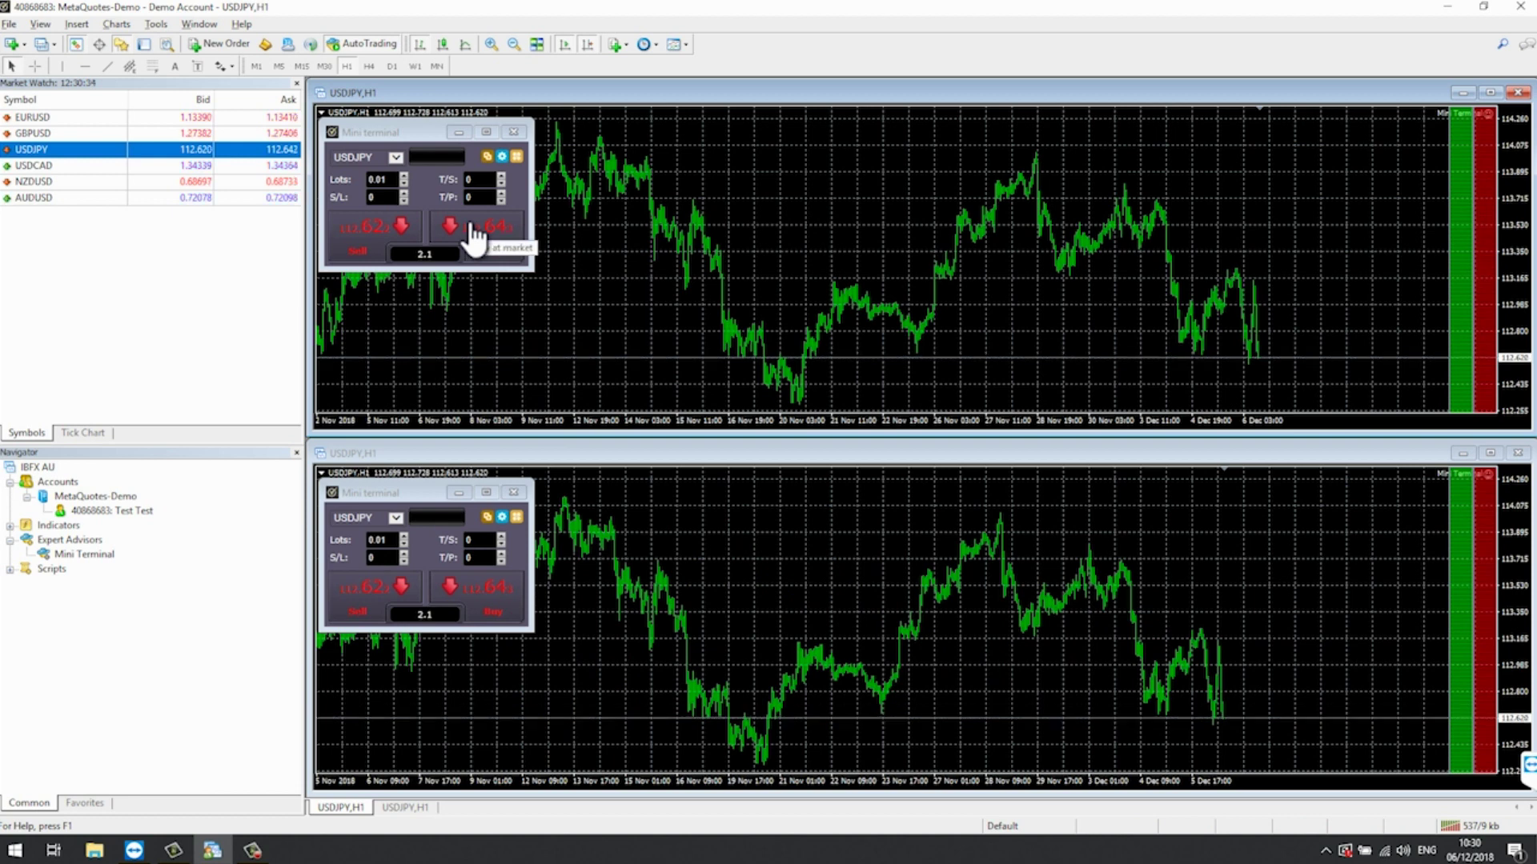
{"action": "left_click", "coordinate": [474, 234]}
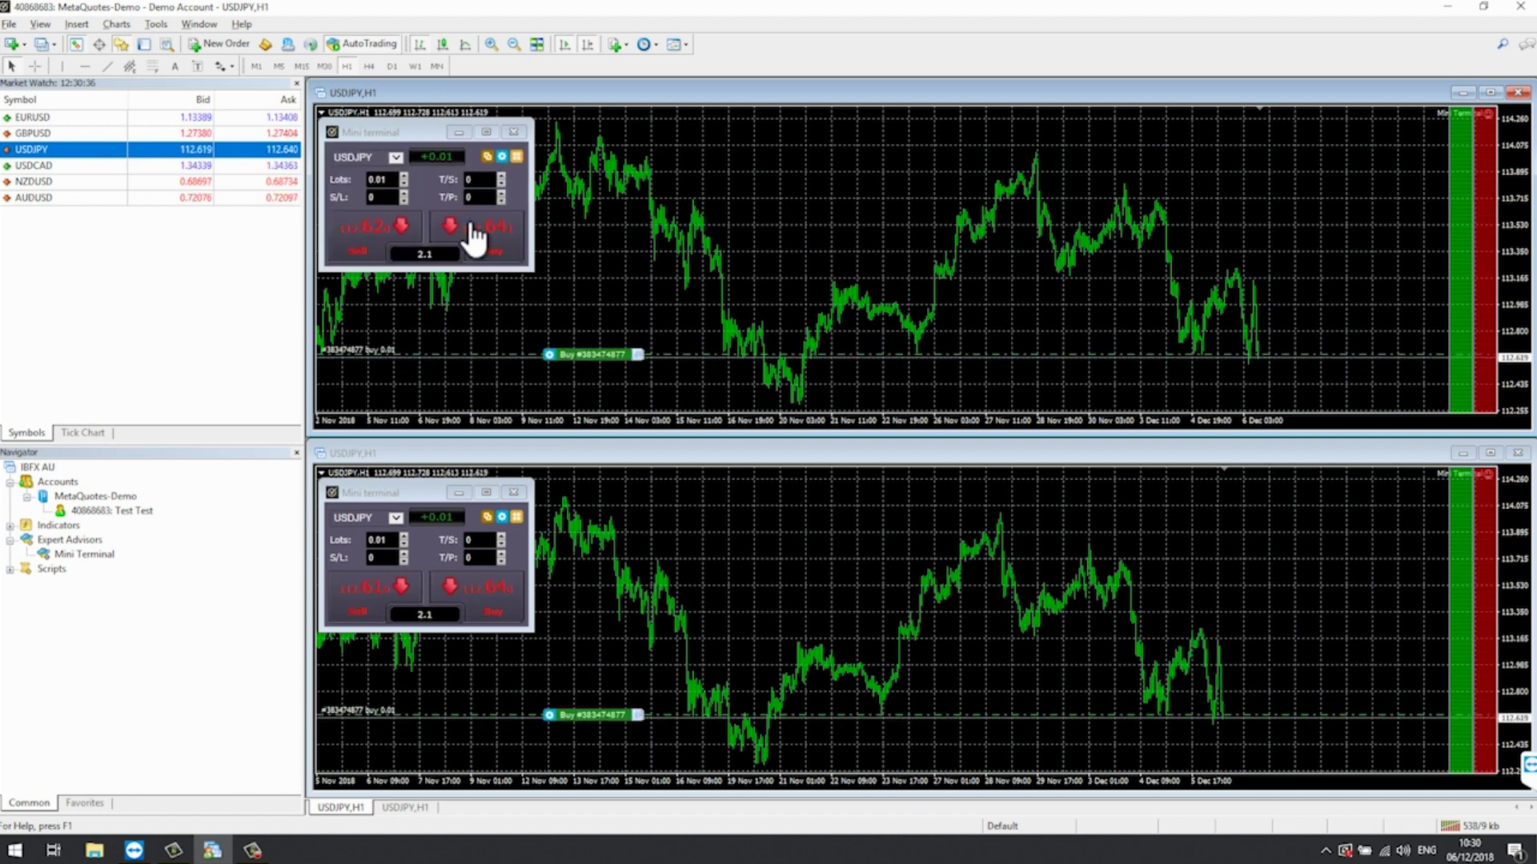
{"action": "mouse_move", "coordinate": [591, 368]}
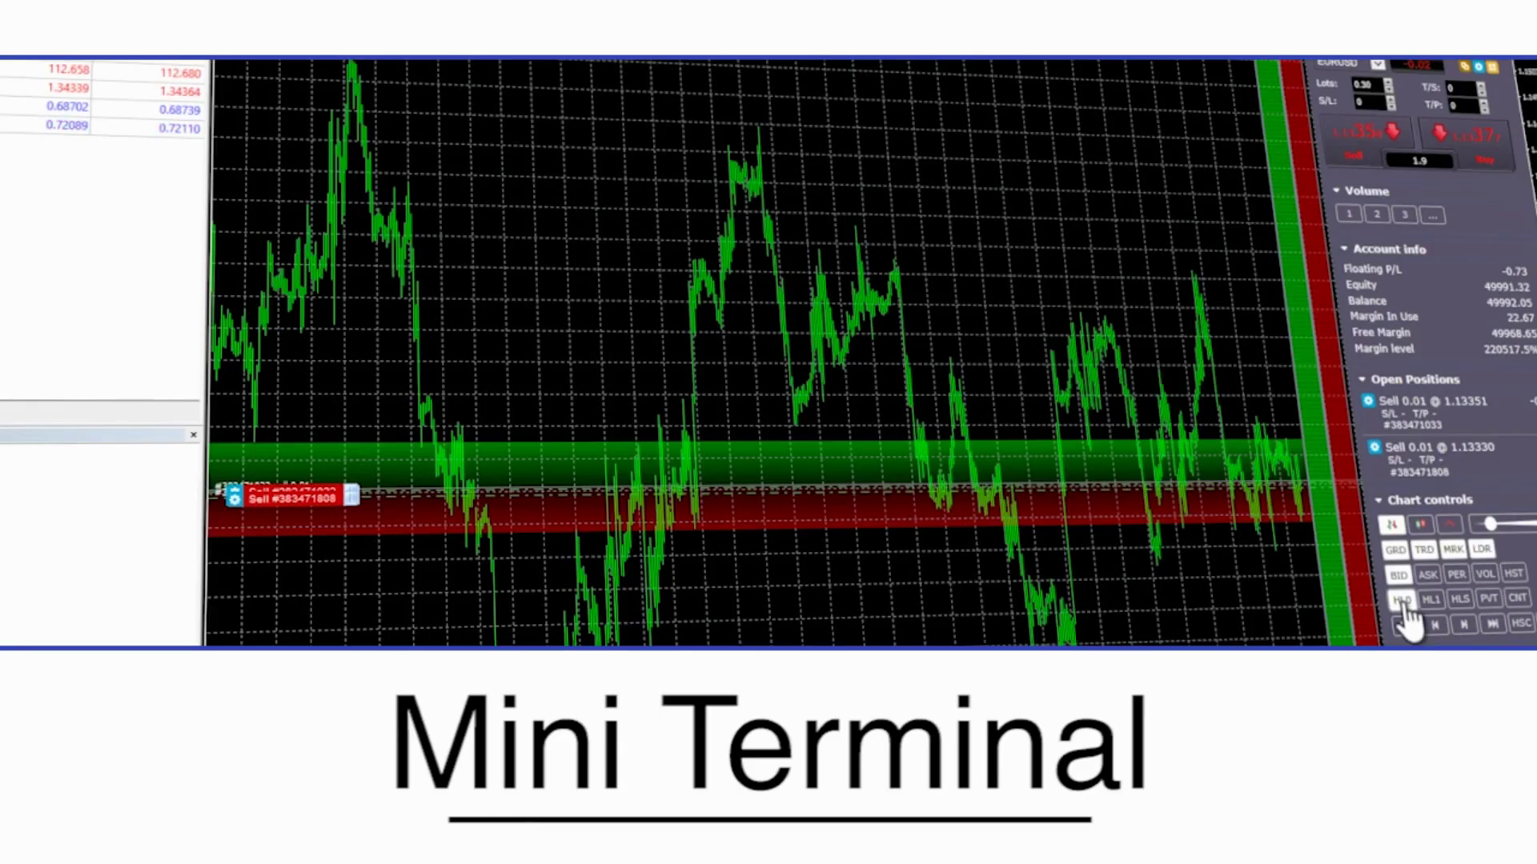
Hide today's high/low bands, show pivot levels, and set the buy's take-profit at 1.13870.
{"action": "left_click", "coordinate": [1402, 601]}
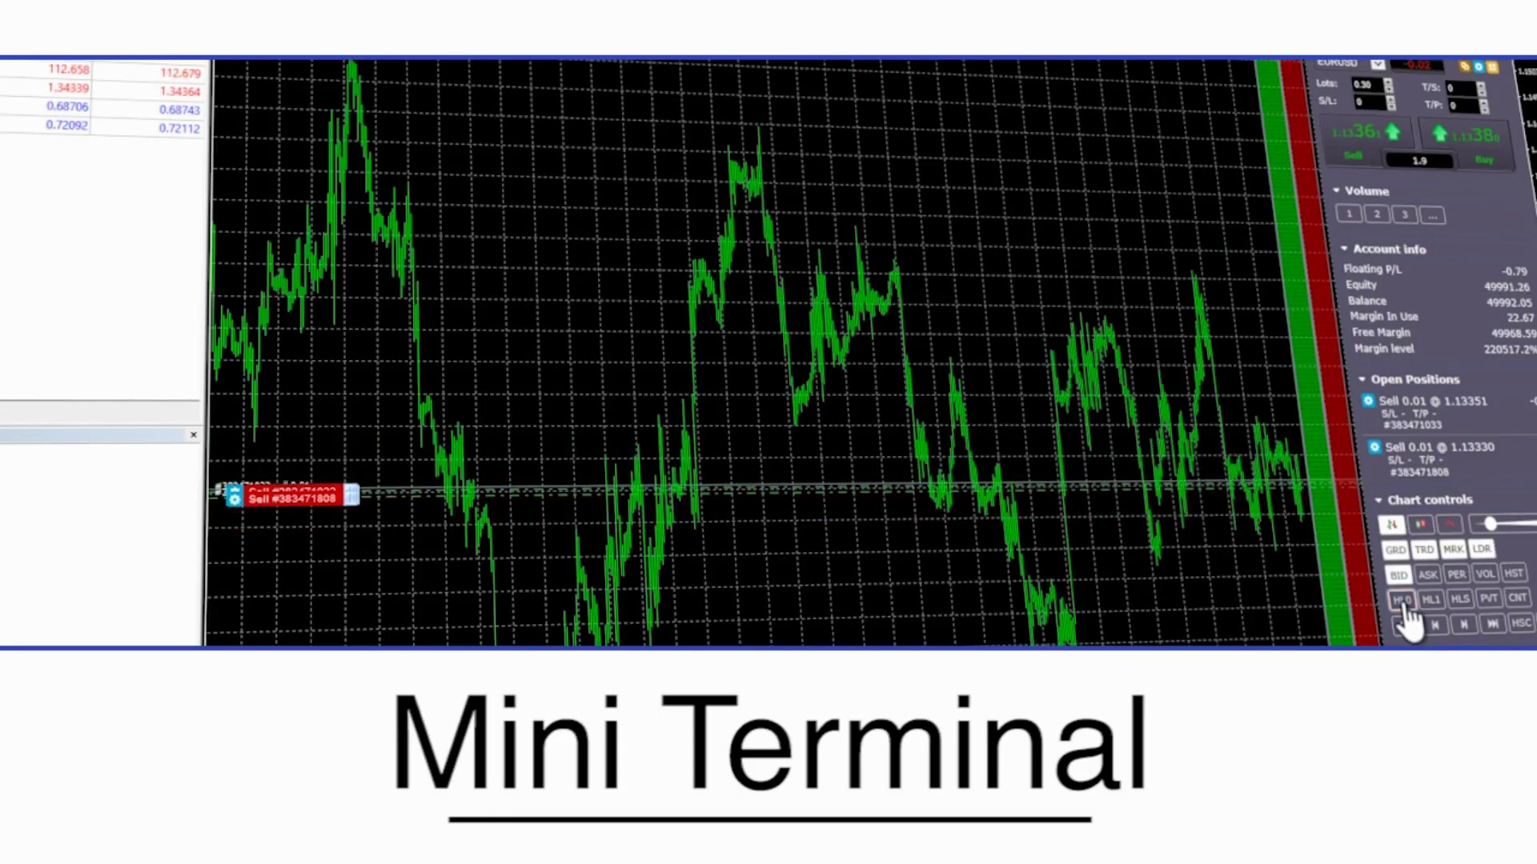
{"action": "left_click", "coordinate": [1486, 602]}
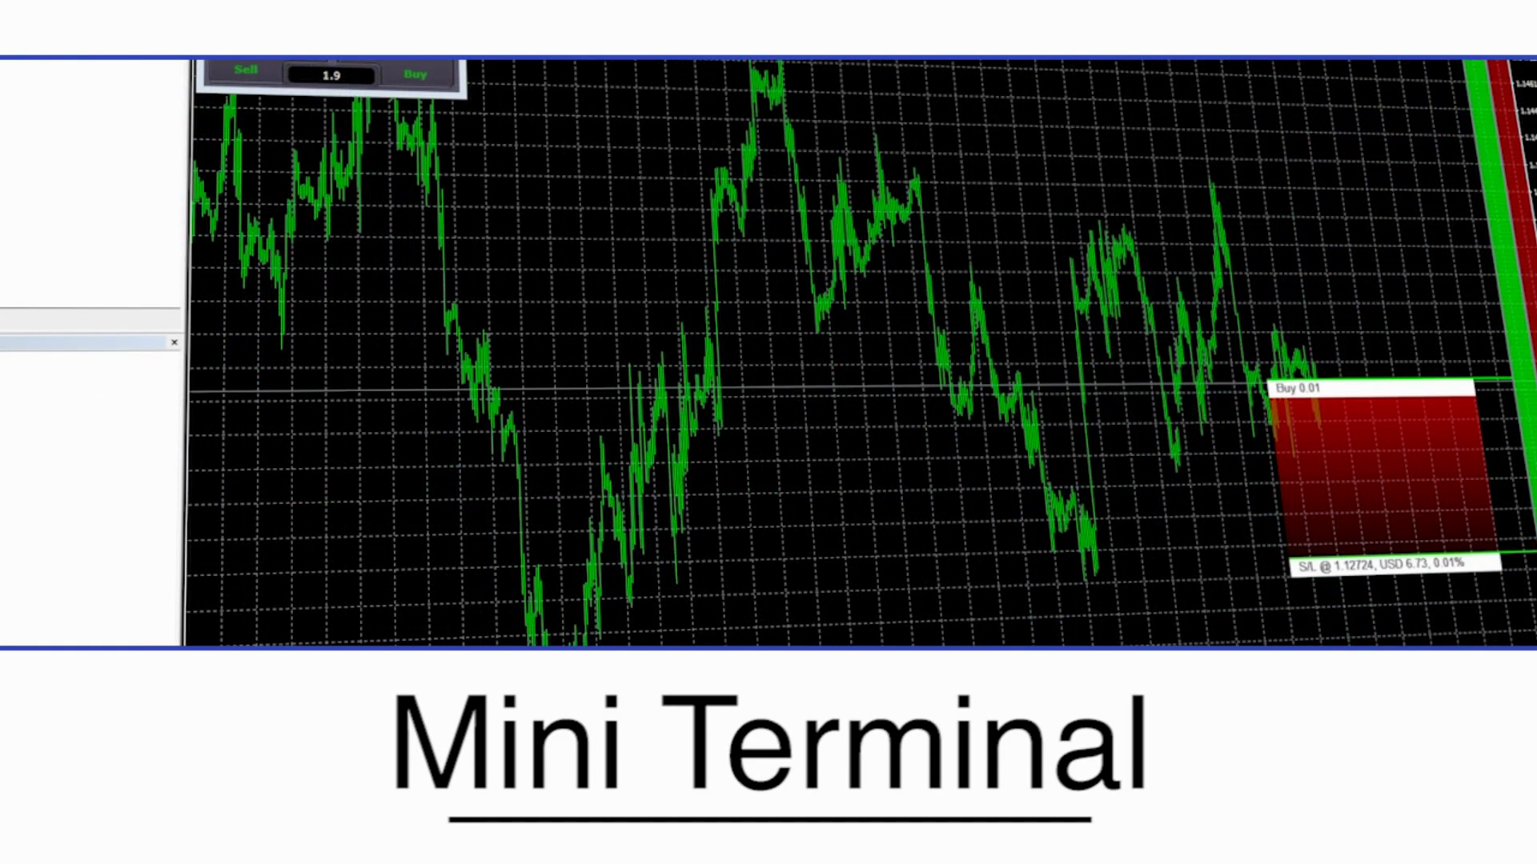
{"action": "left_click_drag", "start_coordinate": [1525, 385], "coordinate": [1513, 269]}
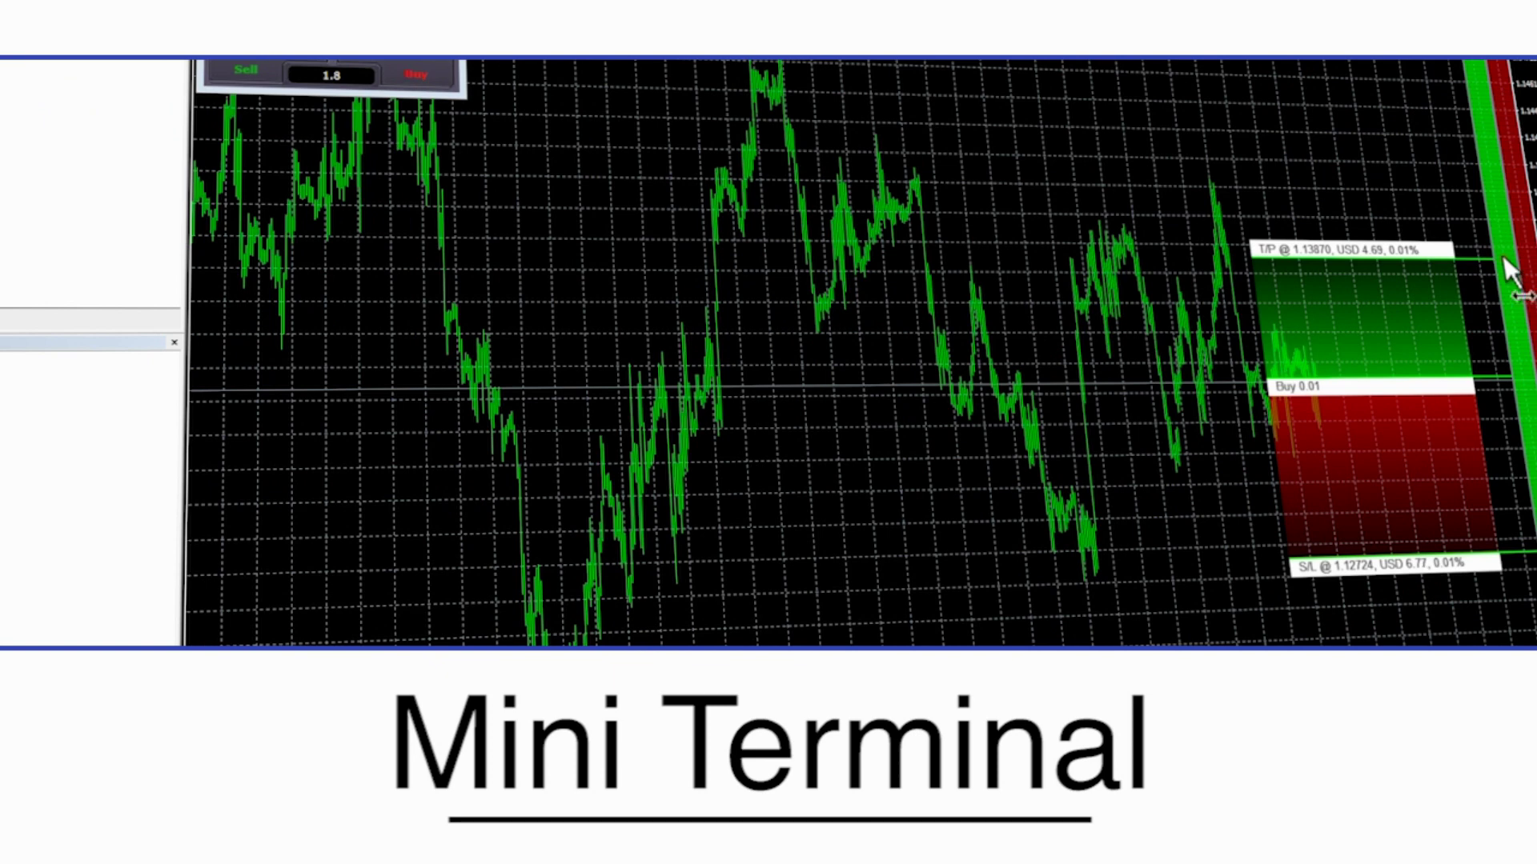